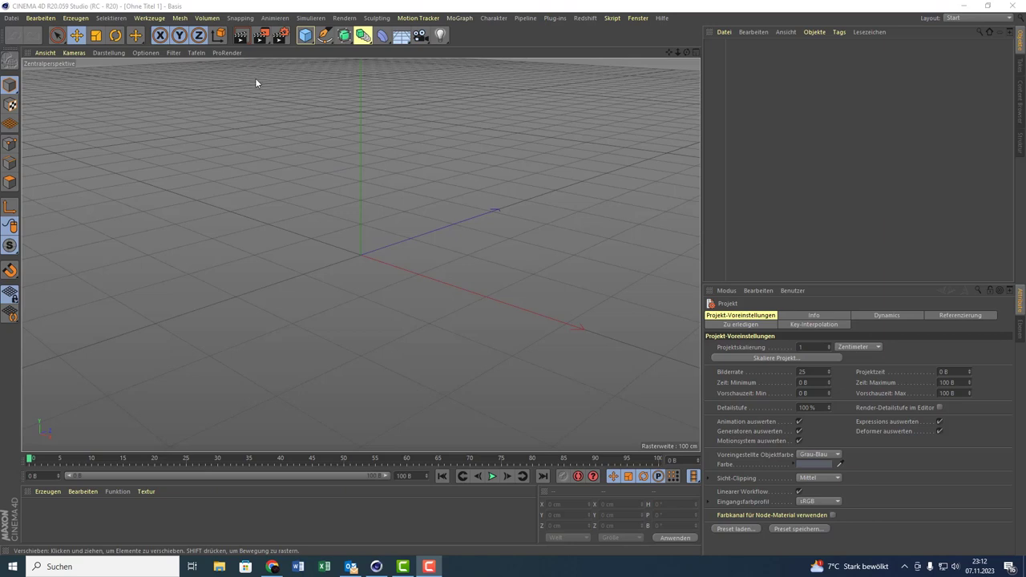
- Add a Zylinder and flatten and enlarge it into a wide, thin disc
click(303, 38)
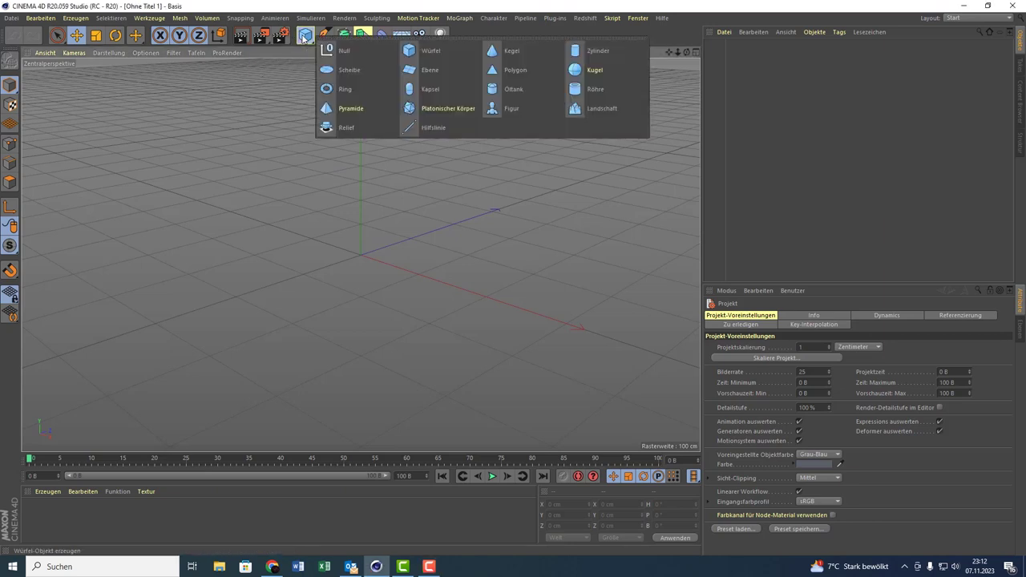
click(603, 50)
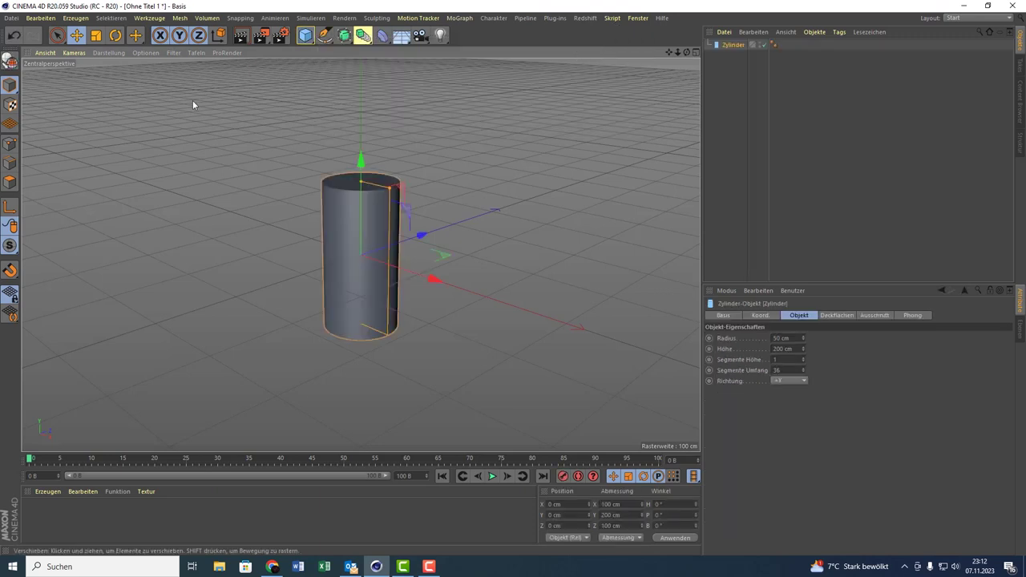
drag(359, 182, 348, 260)
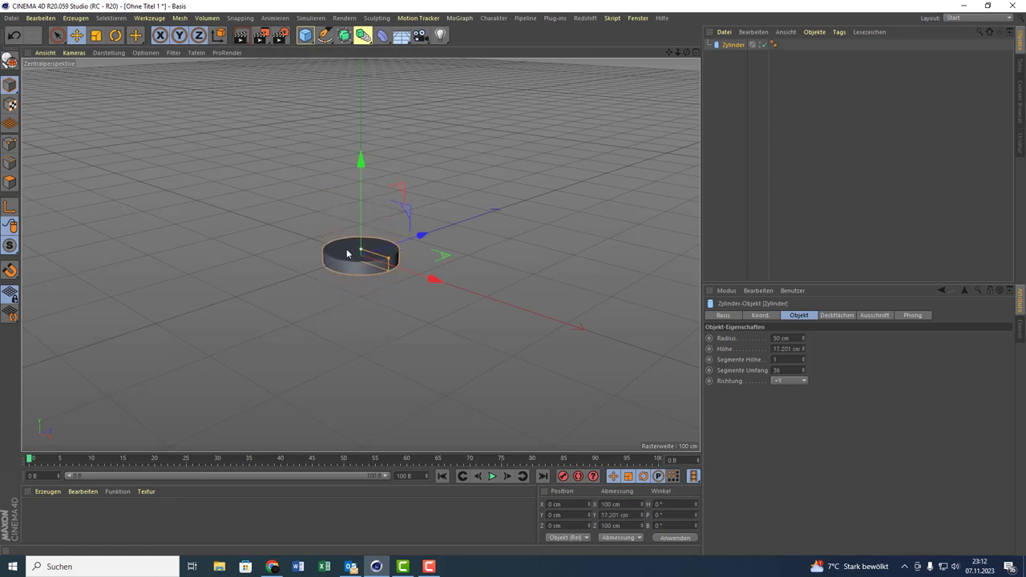
click(104, 37)
drag(329, 209, 610, 248)
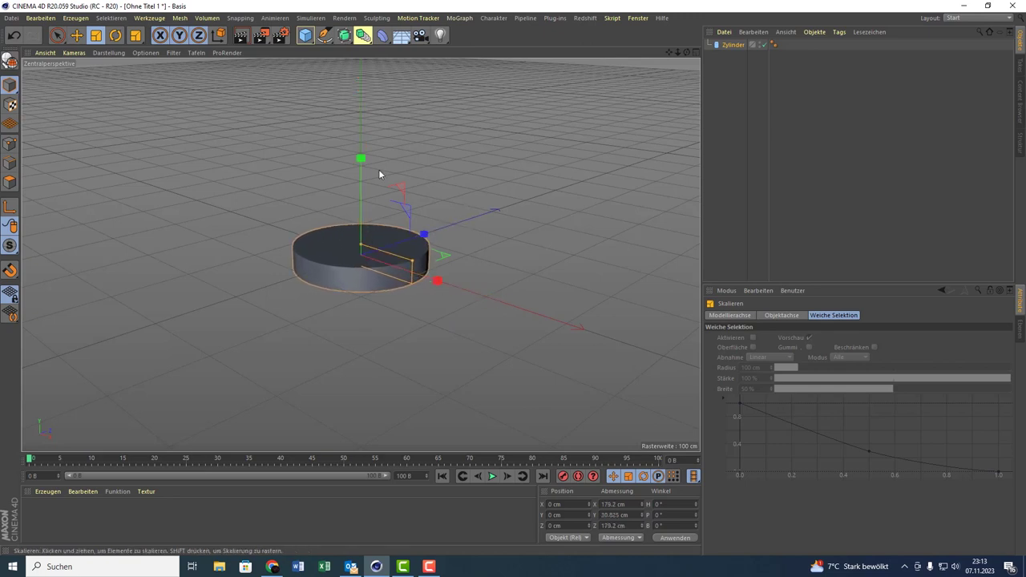
click(57, 35)
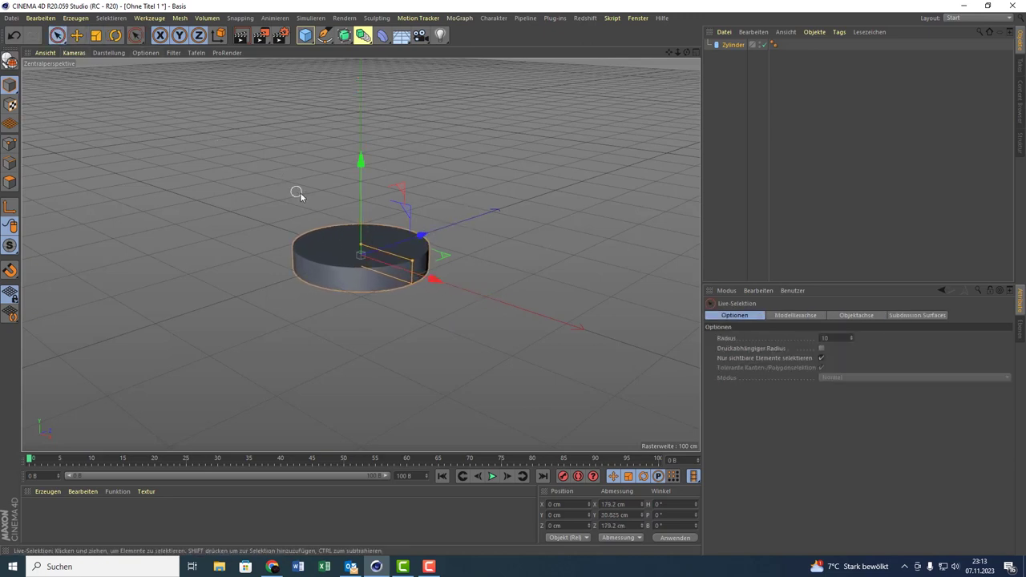
drag(361, 245, 362, 254)
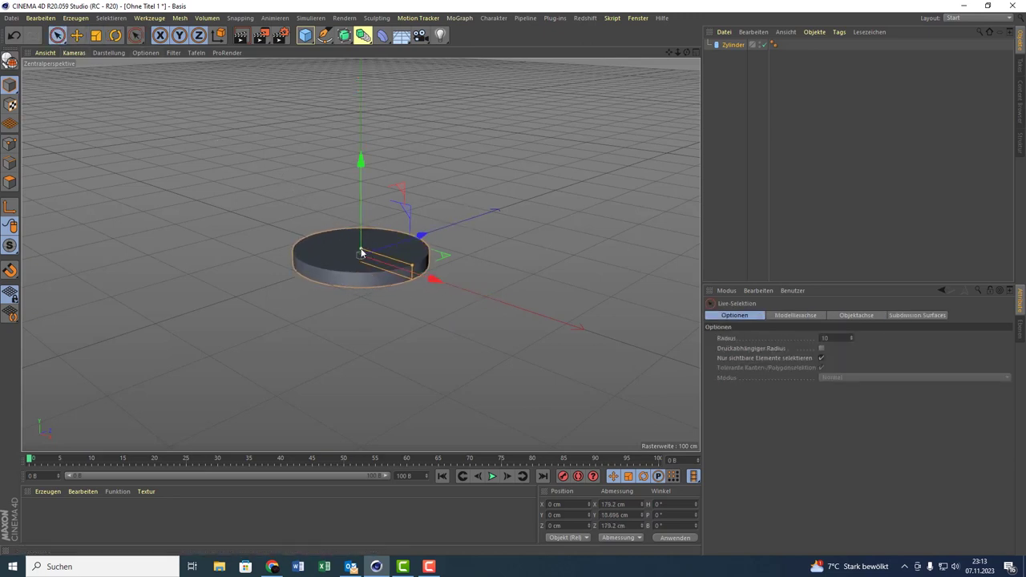
click(322, 248)
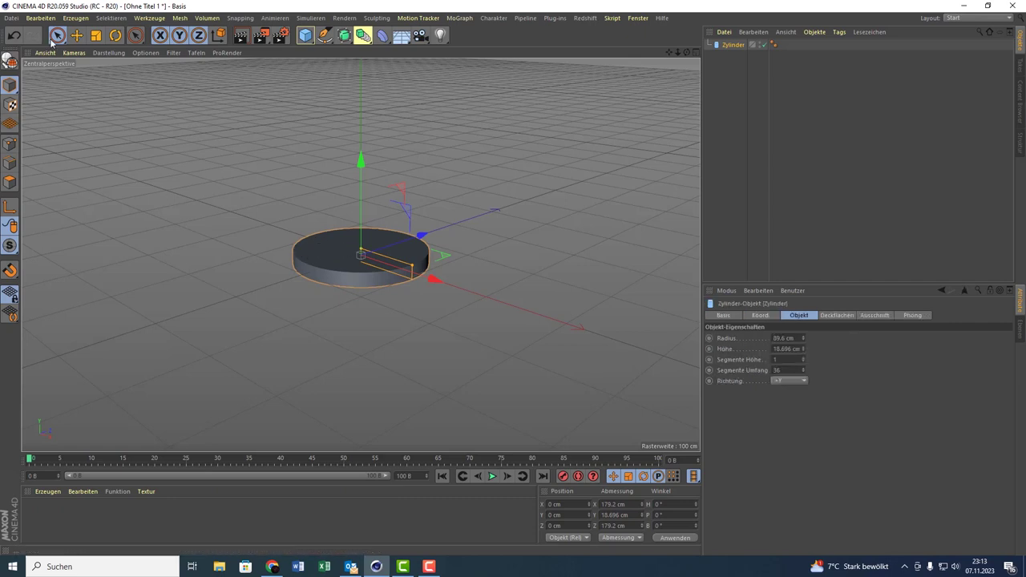
click(96, 36)
drag(168, 166, 222, 172)
- Enable Rundung on the disc's caps with a 4 cm radius
click(330, 250)
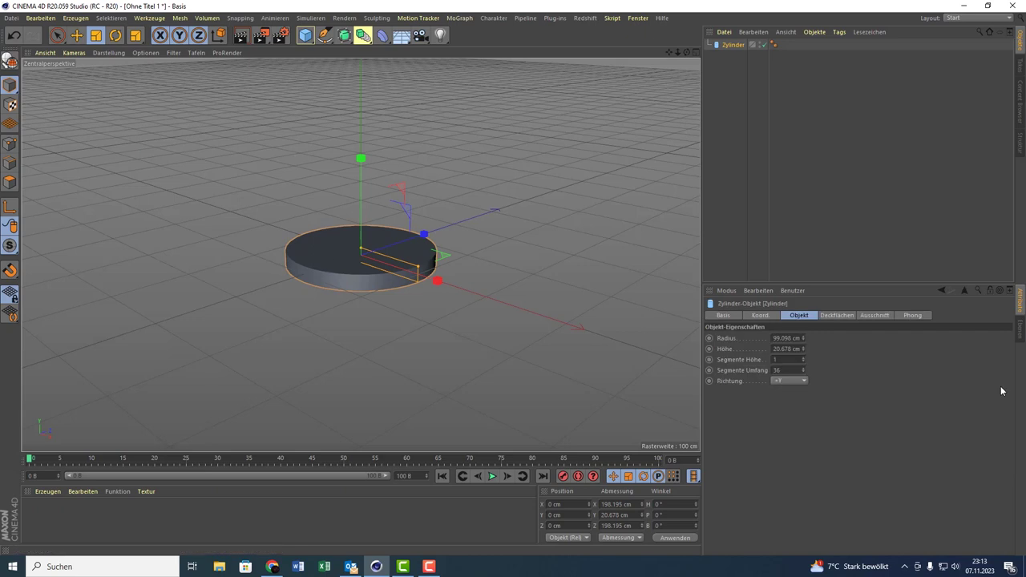
click(846, 316)
click(756, 362)
drag(785, 385, 786, 373)
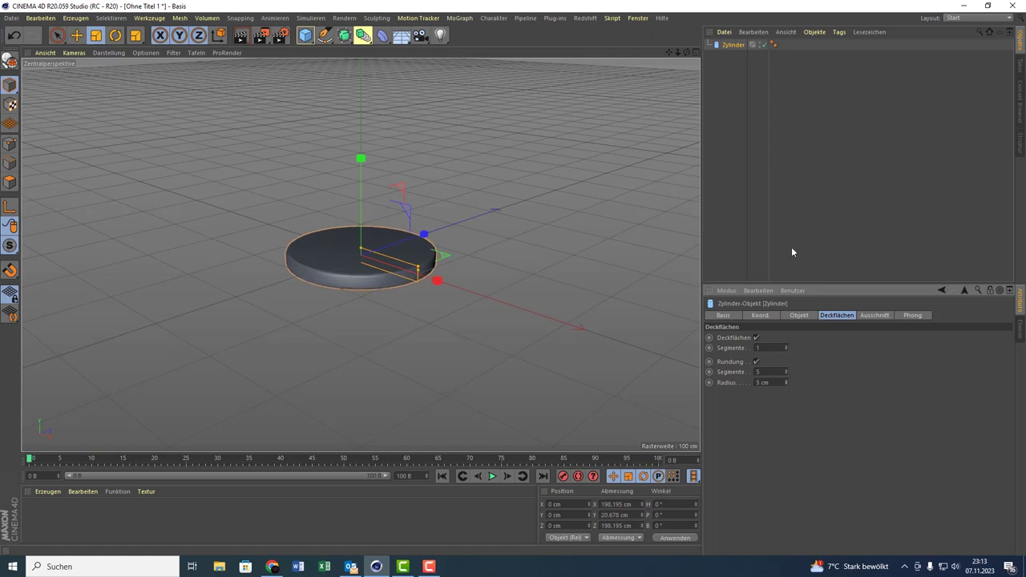
click(786, 385)
click(785, 199)
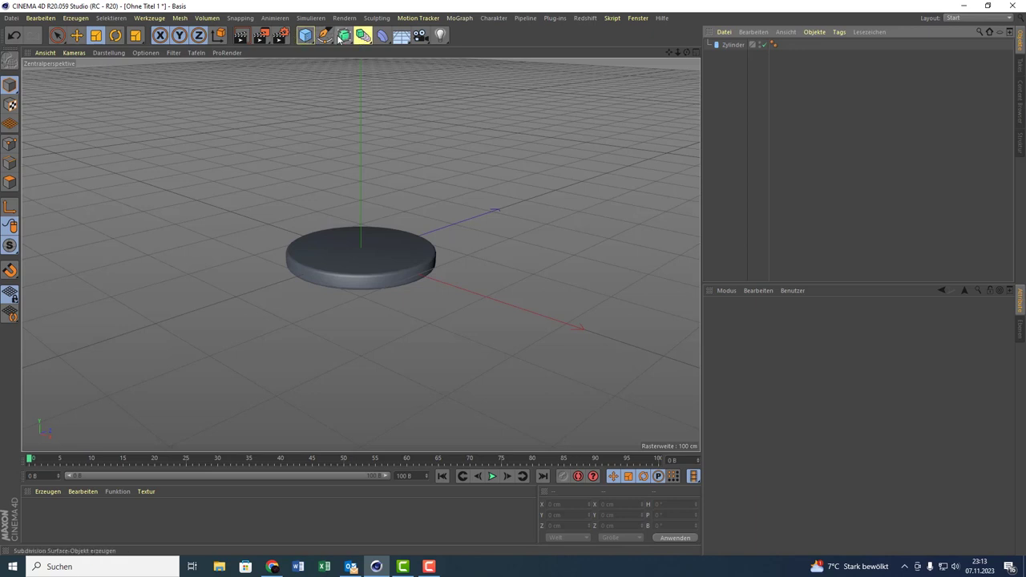
- Add a MoGraph Klon object and nest the Zylinder disc under it
click(408, 18)
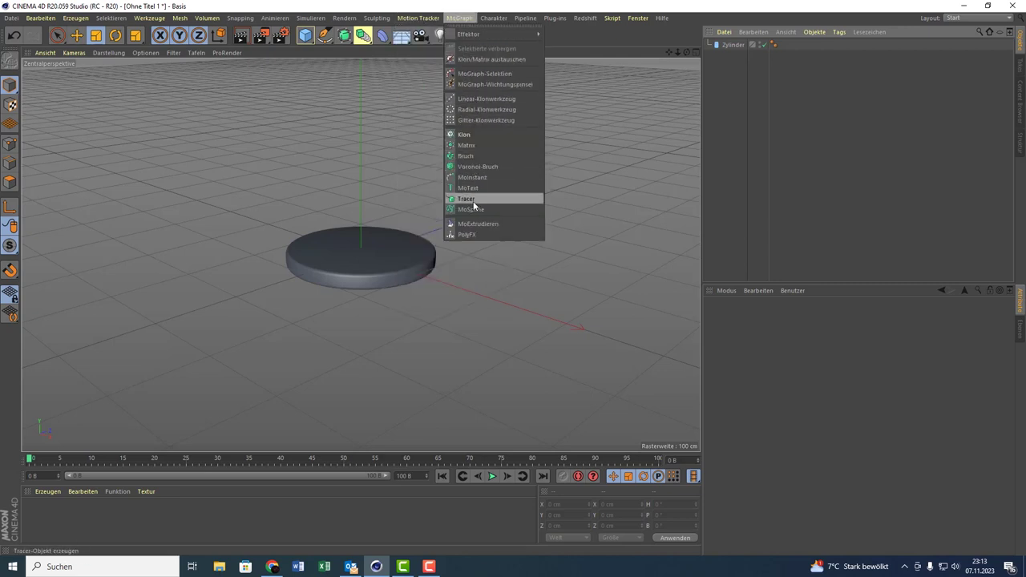
click(474, 134)
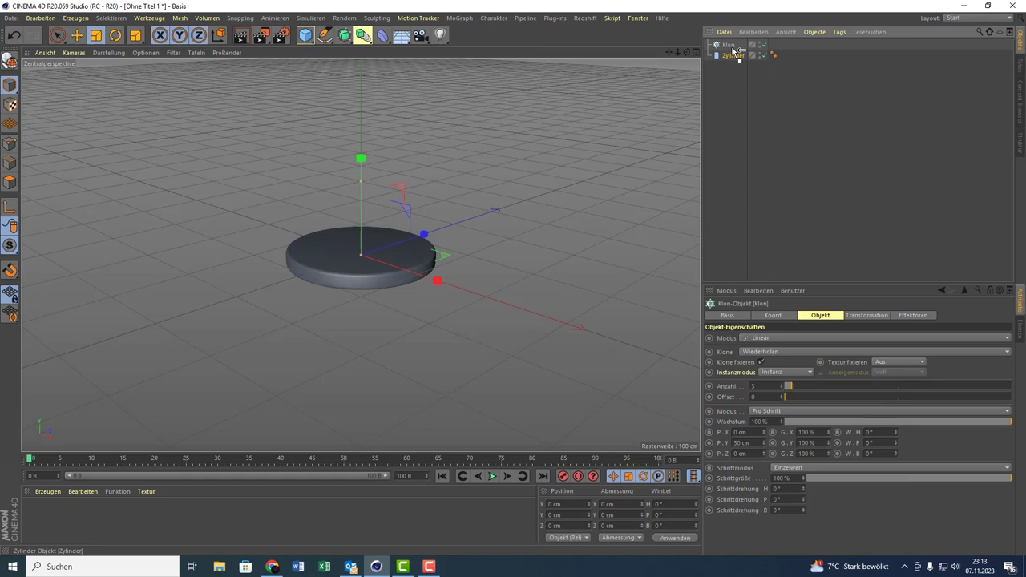
drag(733, 49, 729, 45)
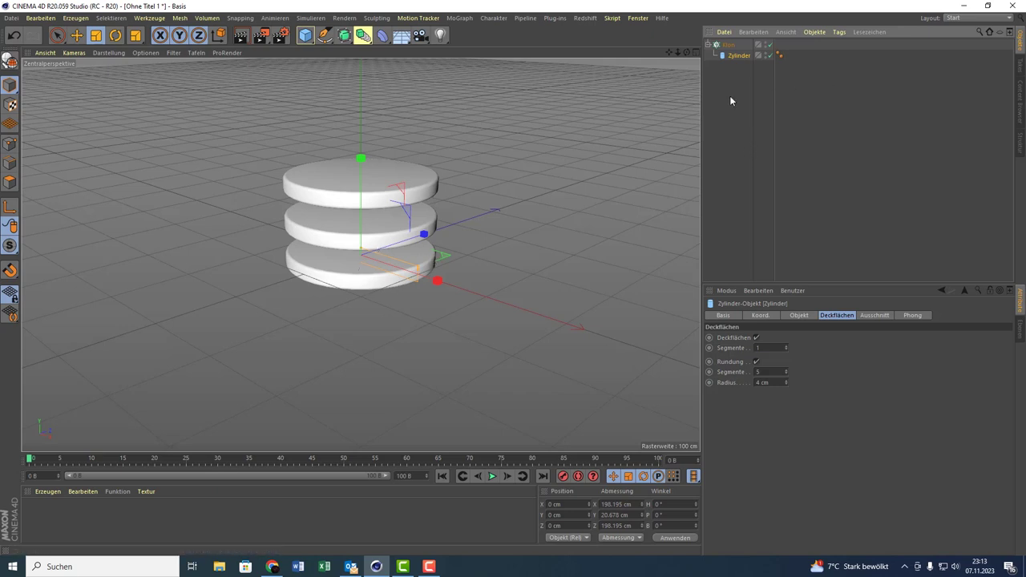
click(726, 45)
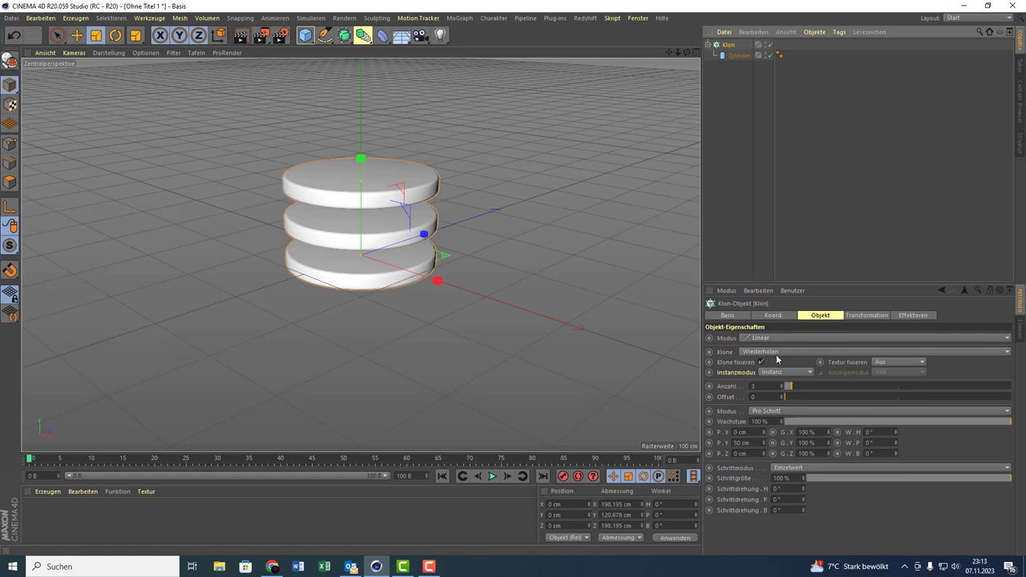
click(774, 315)
click(813, 316)
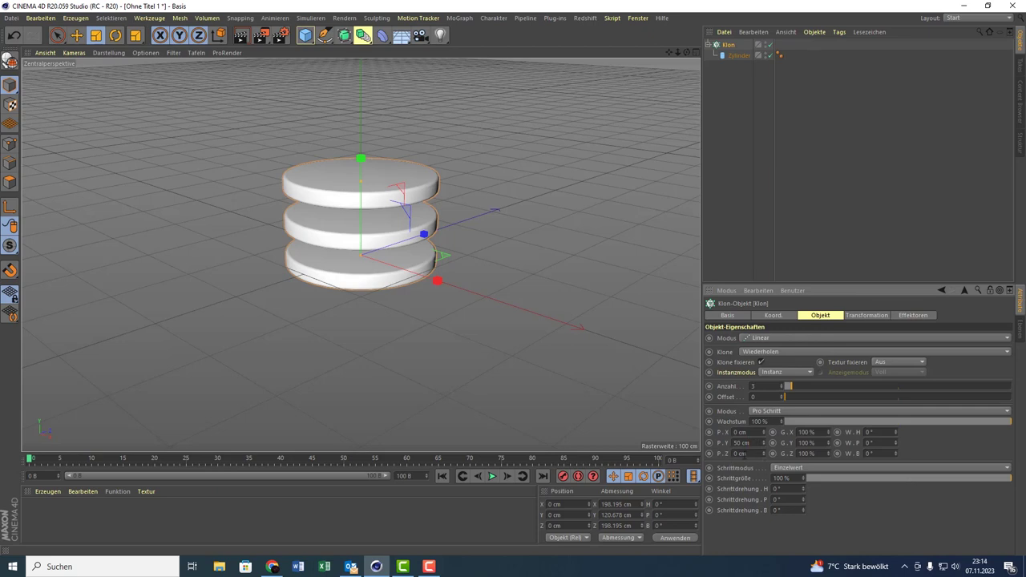
- Set the Klon spacing to P.Y 0 cm and P.Z 400 cm
click(747, 442)
text(0)
key(Return)
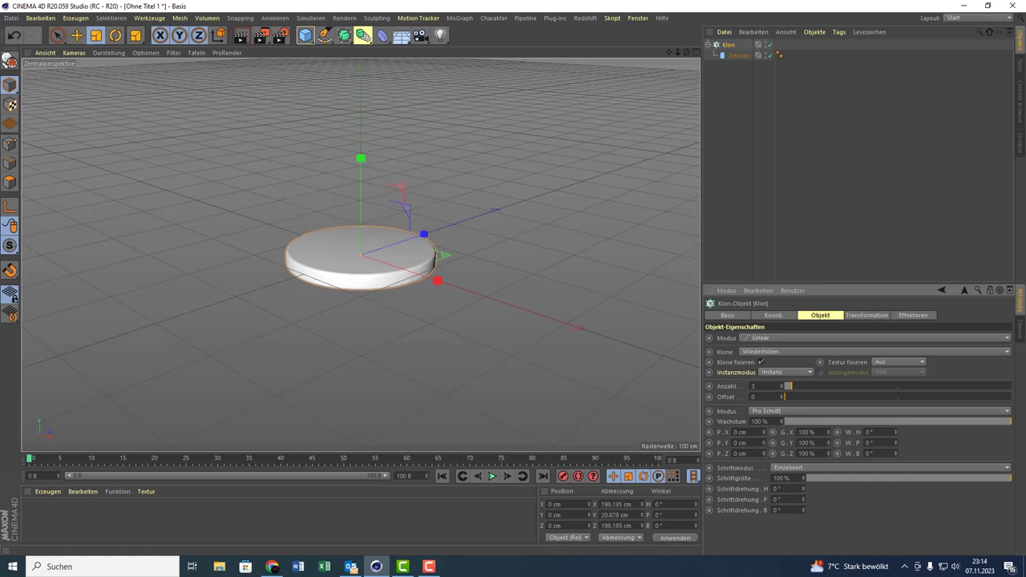
drag(763, 455, 810, 455)
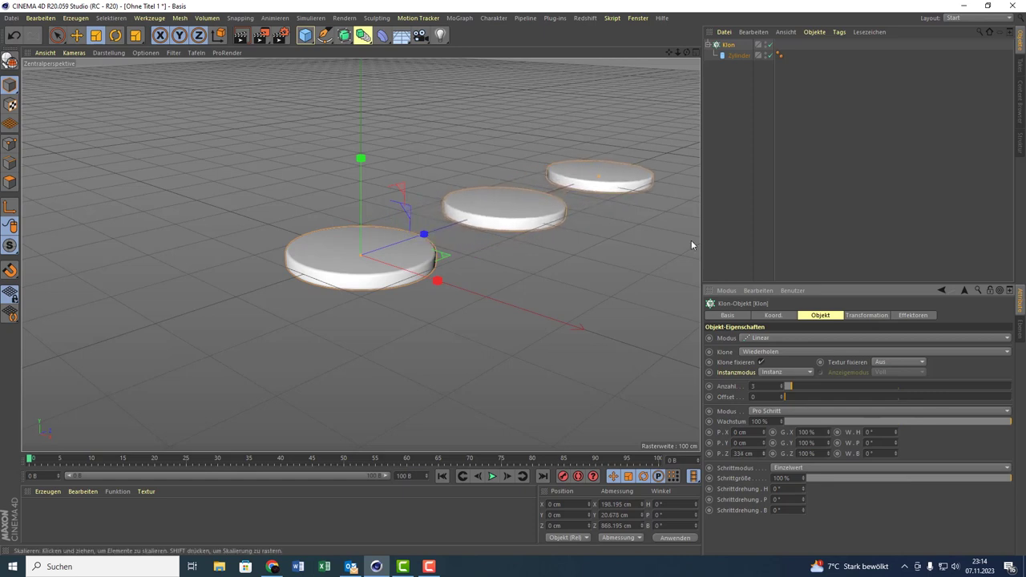
drag(684, 50, 648, 420)
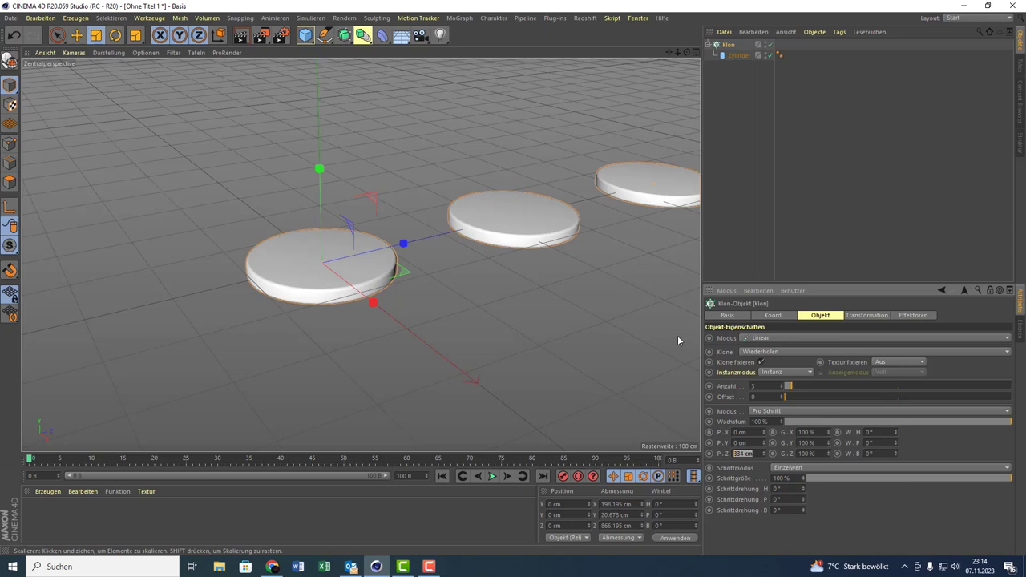
text(450)
key(Return)
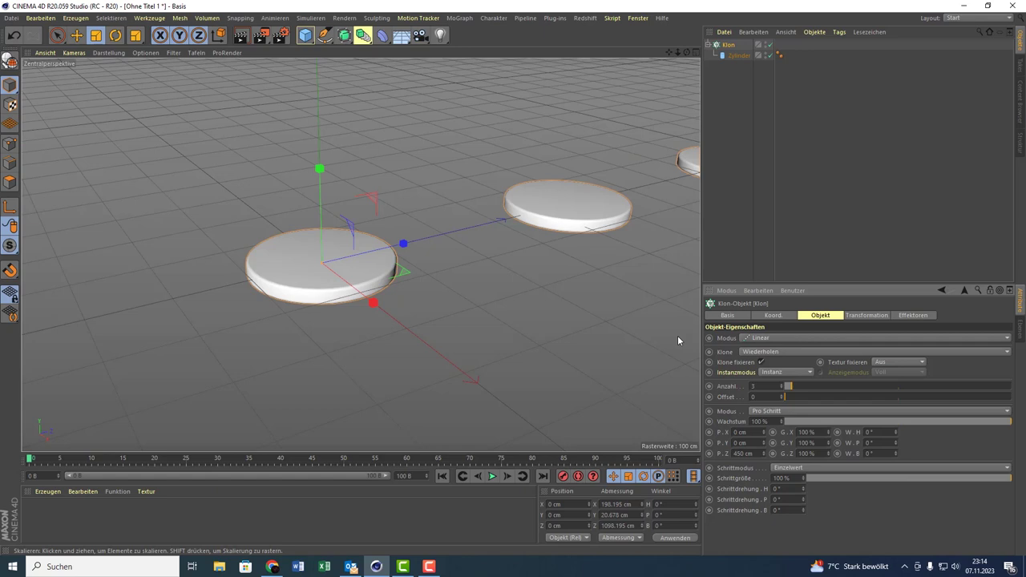
click(736, 453)
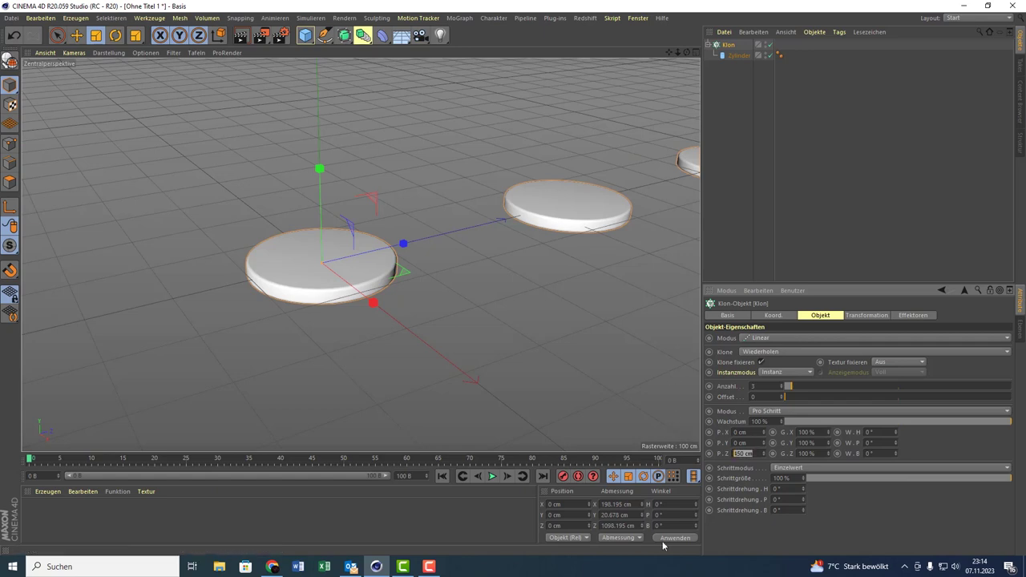
text(400)
key(Return)
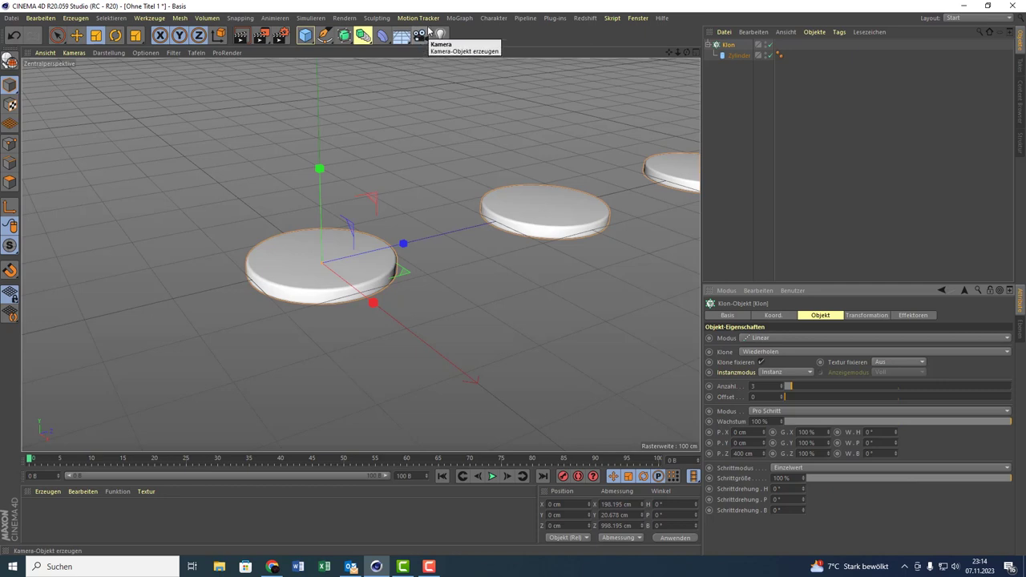
- Apply the Square (1K) 1024 × 1024 preset in Render Settings
click(280, 36)
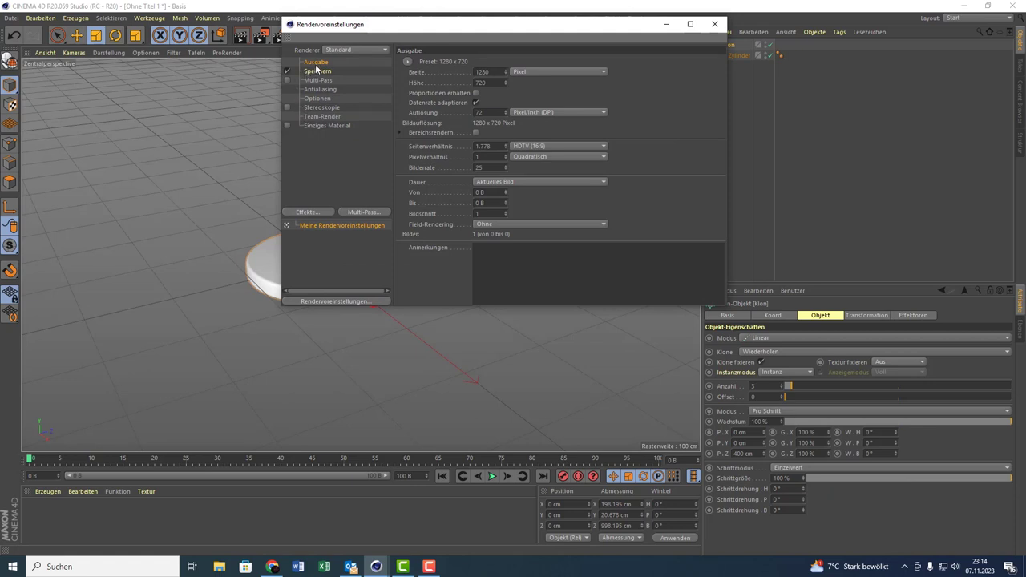
click(407, 62)
mouse_move(433, 73)
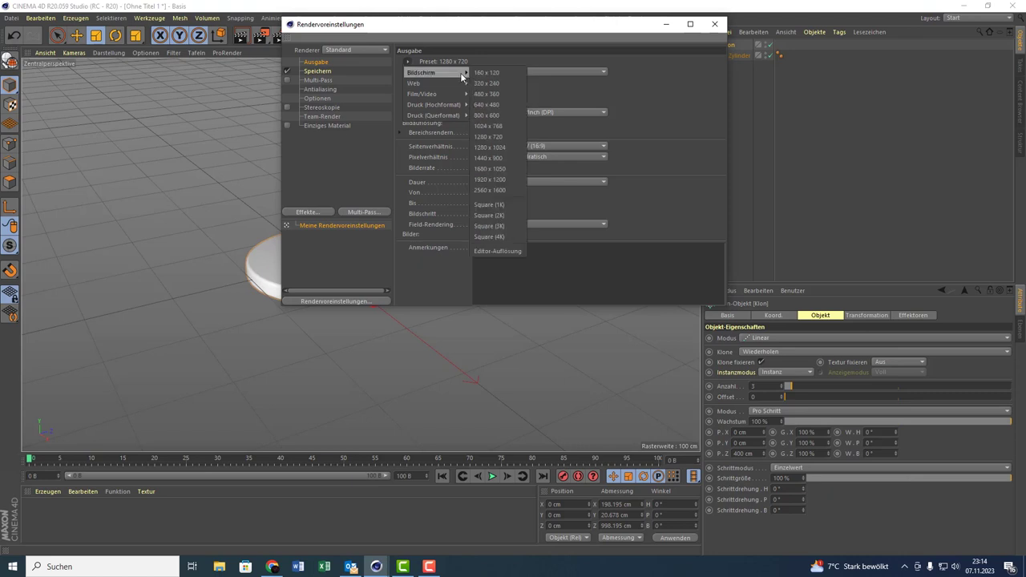
click(505, 204)
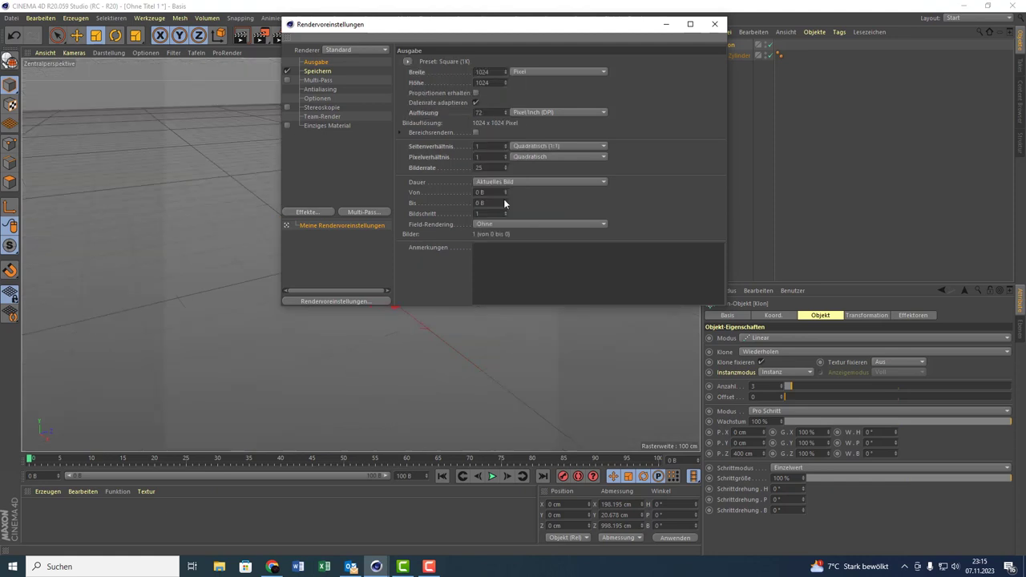
mouse_move(494, 40)
mouse_down()
mouse_move(739, 129)
mouse_move(744, 154)
mouse_up()
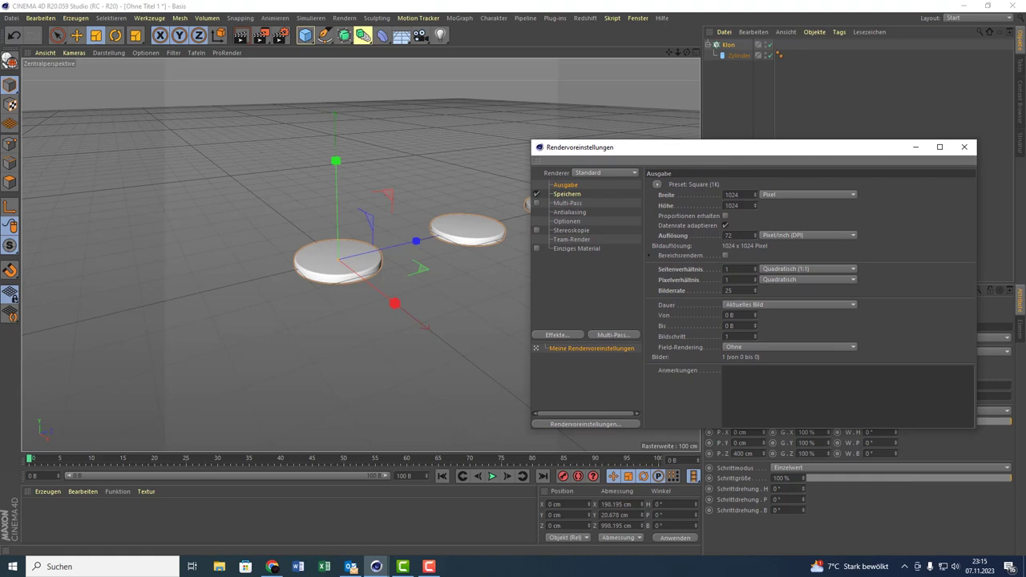
click(965, 147)
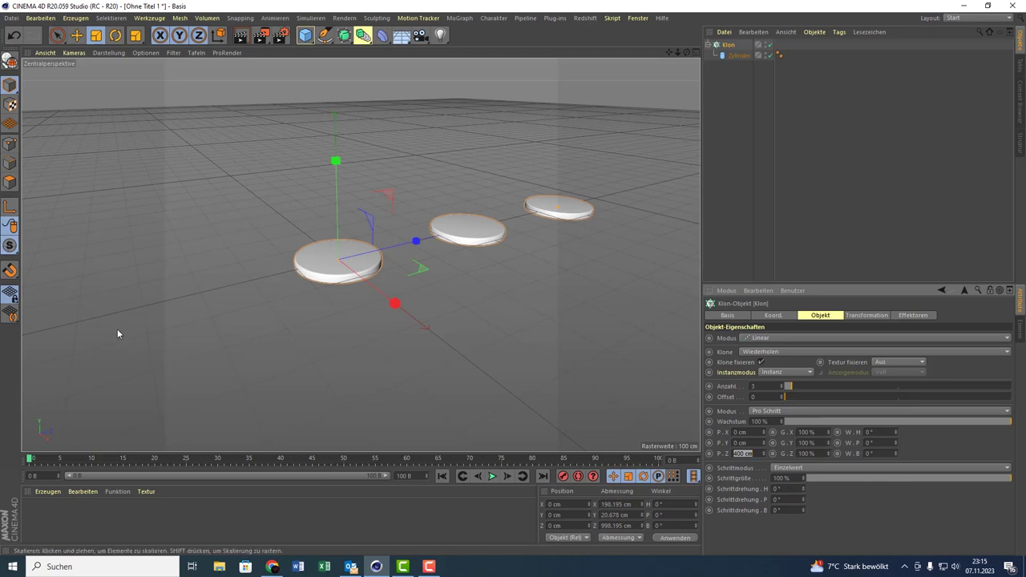
- Frame the row of discs in the viewport and create a Kamera from that view
scroll(295, 290, up, 2)
scroll(295, 289, up, 3)
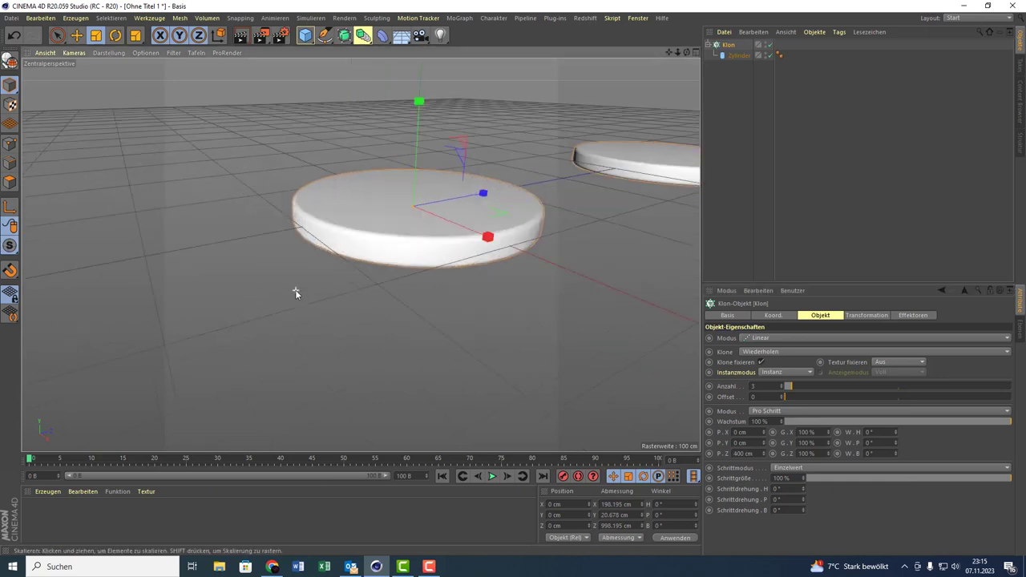
scroll(295, 290, down, 1)
scroll(378, 275, down, 1)
mouse_move(687, 53)
mouse_down()
mouse_move(689, 76)
mouse_move(649, 76)
mouse_up()
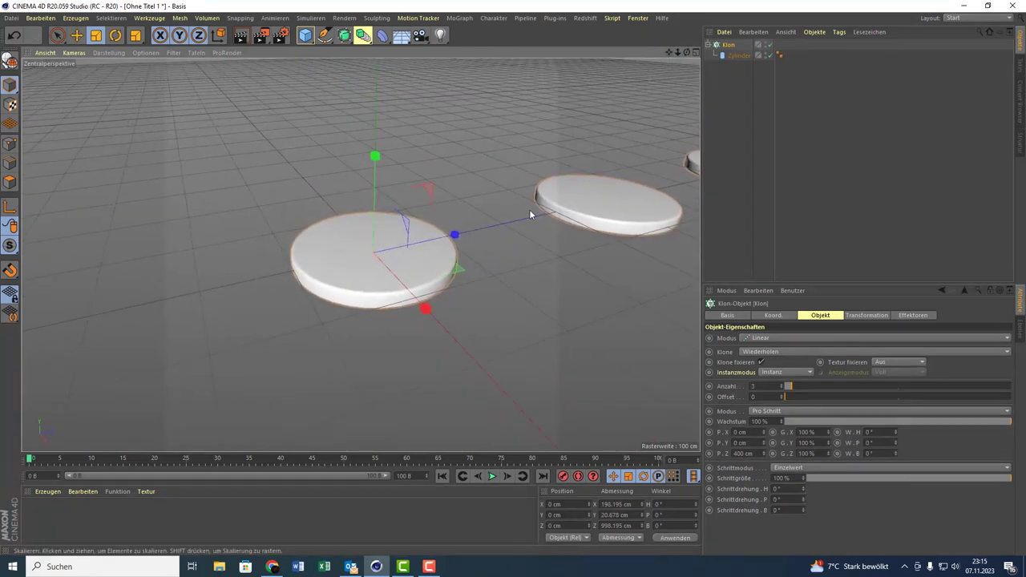
scroll(529, 212, down, 2)
drag(669, 52, 660, 53)
drag(361, 255, 359, 255)
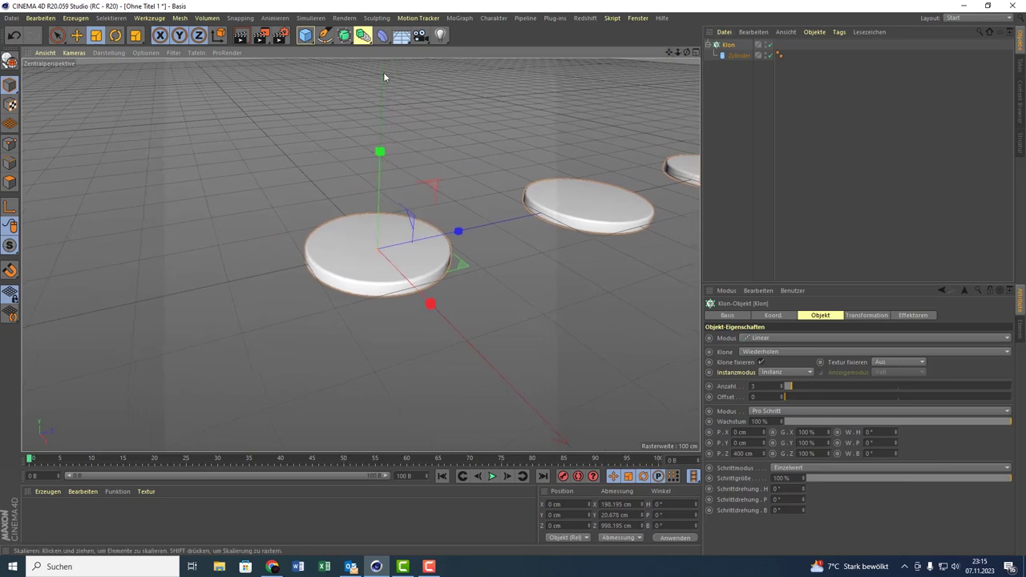
click(421, 40)
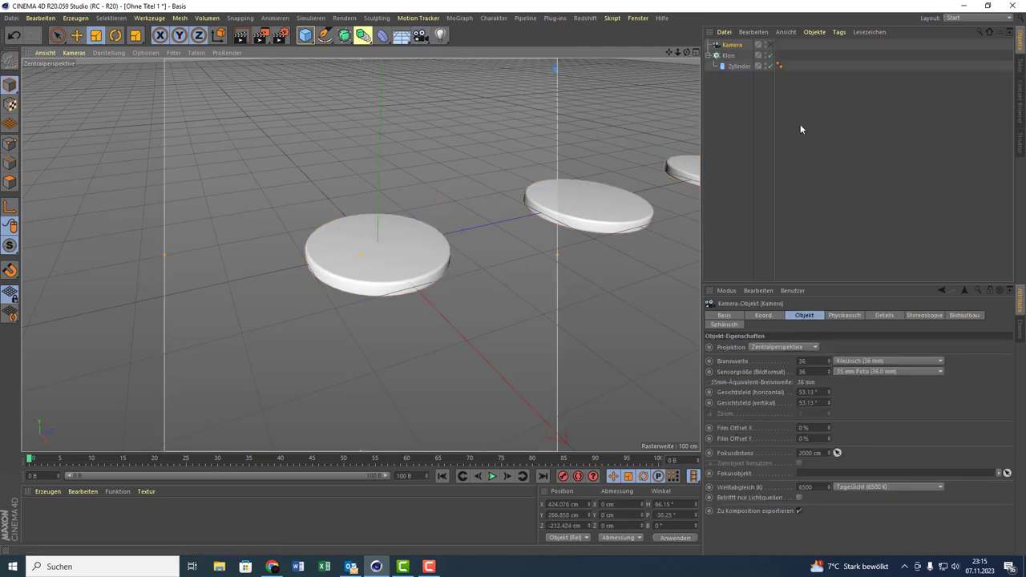
- Check the view through the new Kamera, then reorient the editor view above the discs
drag(686, 52, 690, 129)
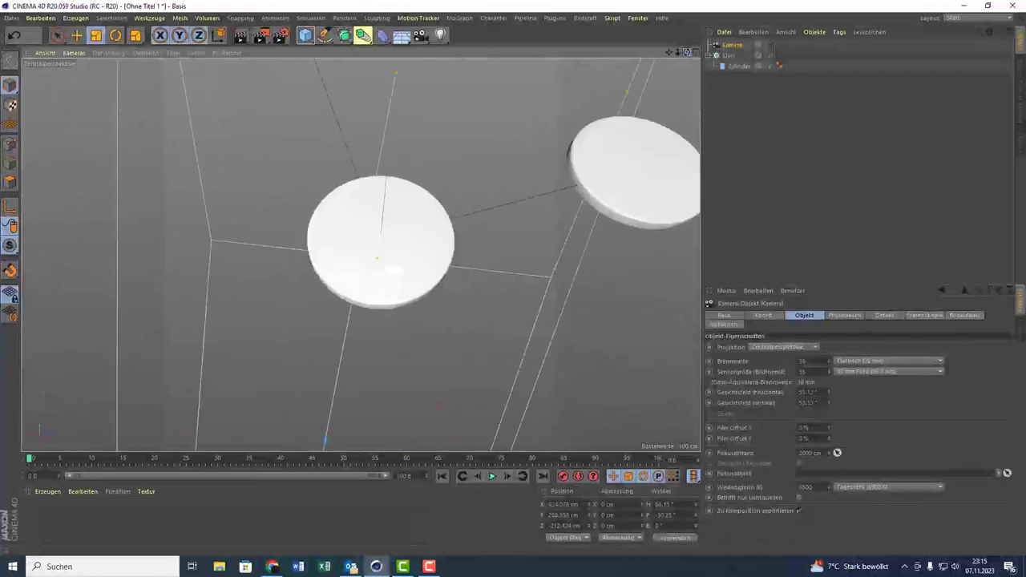
drag(690, 129, 690, 209)
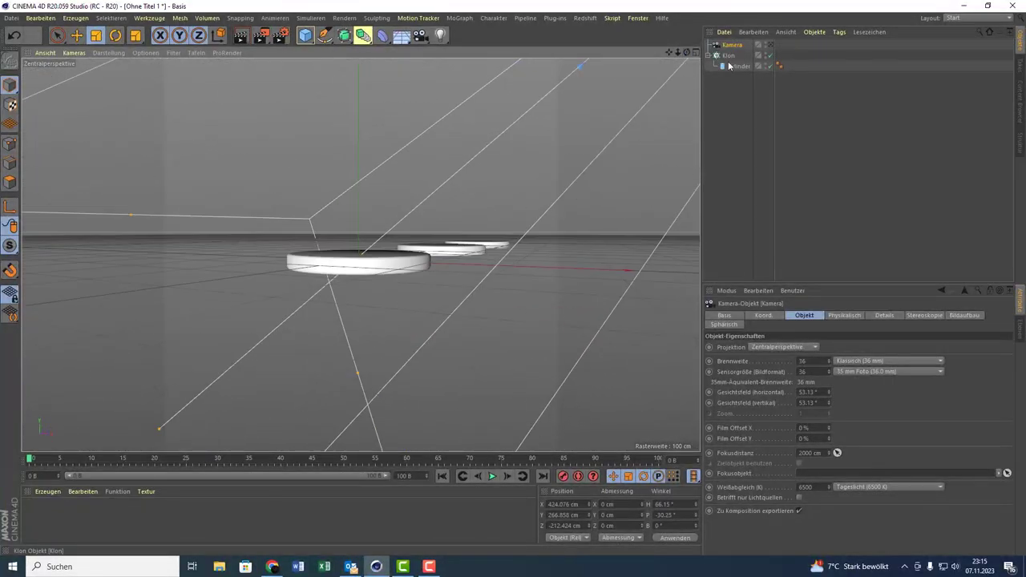
click(769, 46)
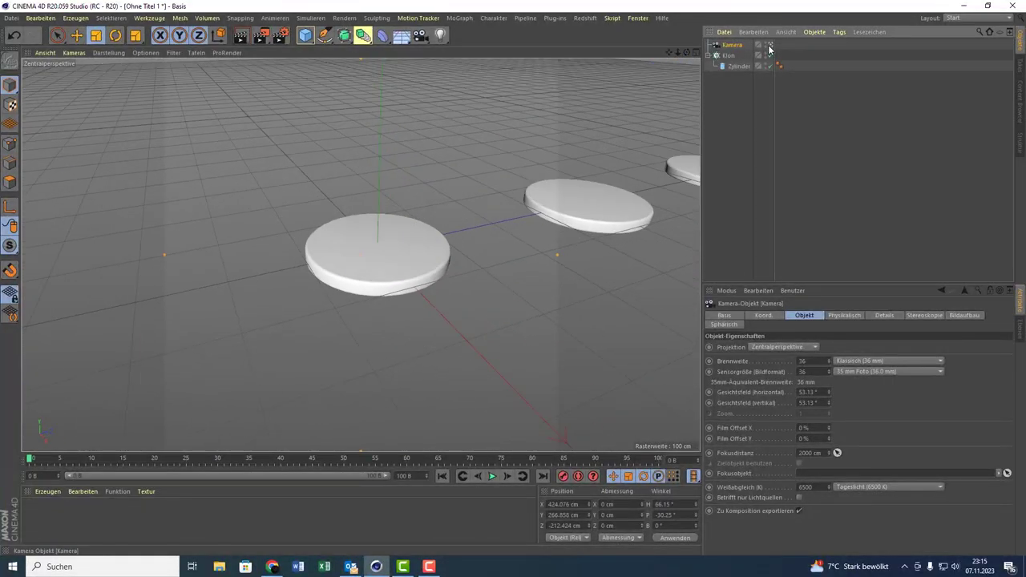
click(769, 46)
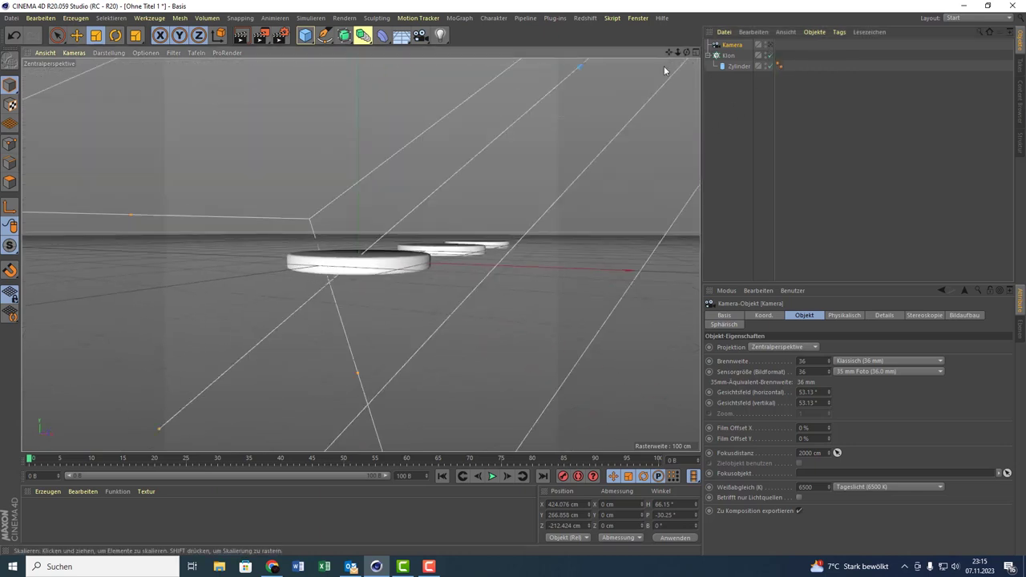
drag(685, 52, 685, 96)
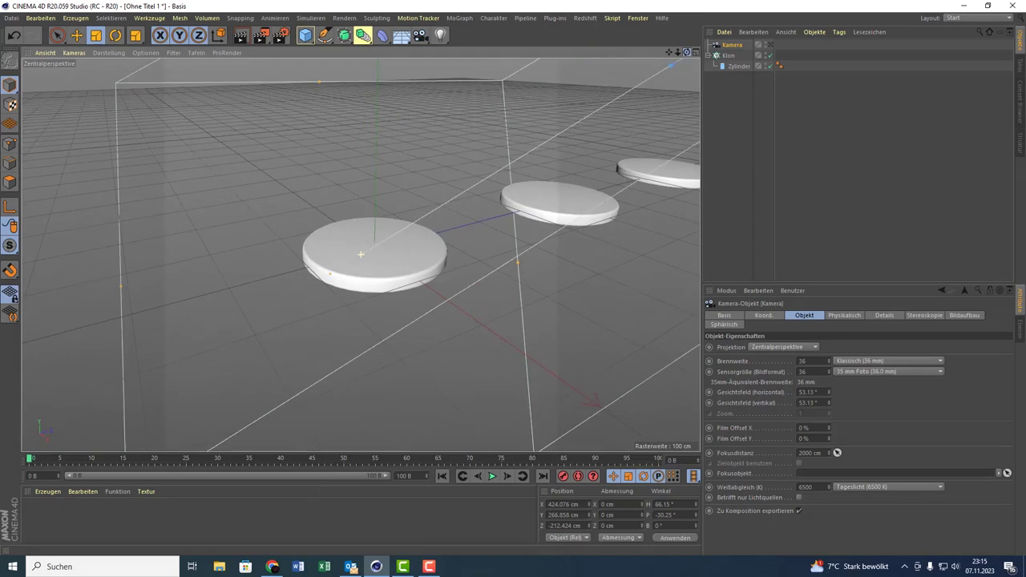
drag(687, 52, 653, 56)
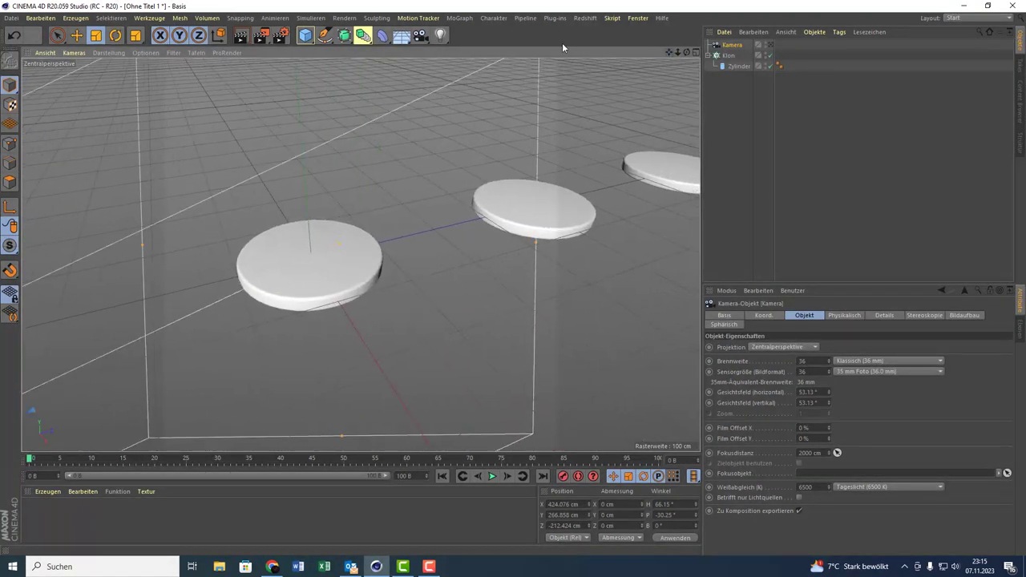
click(722, 56)
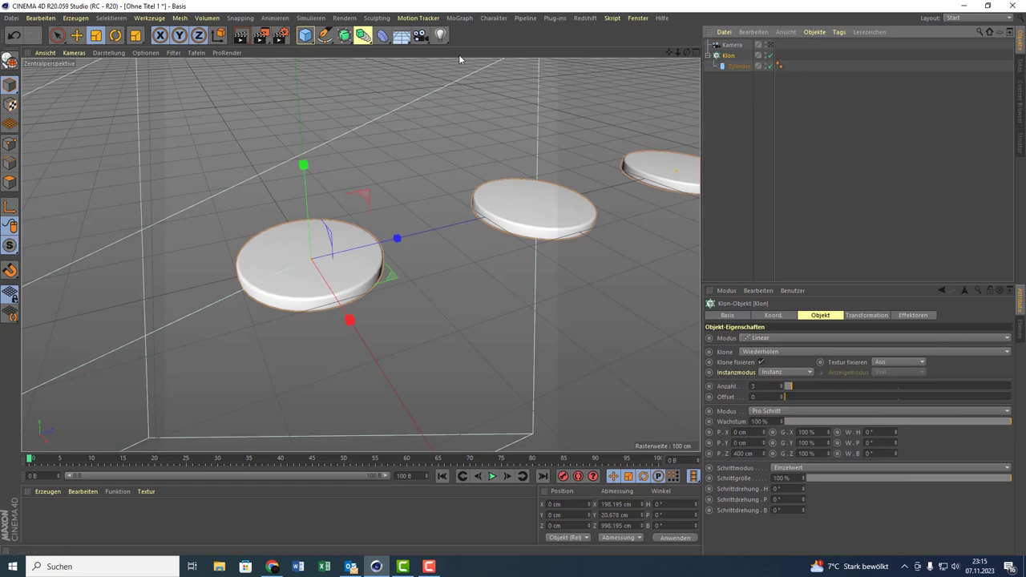
- Add a Simpel effector to Klon and set its P.Y offset to 0 cm
click(462, 20)
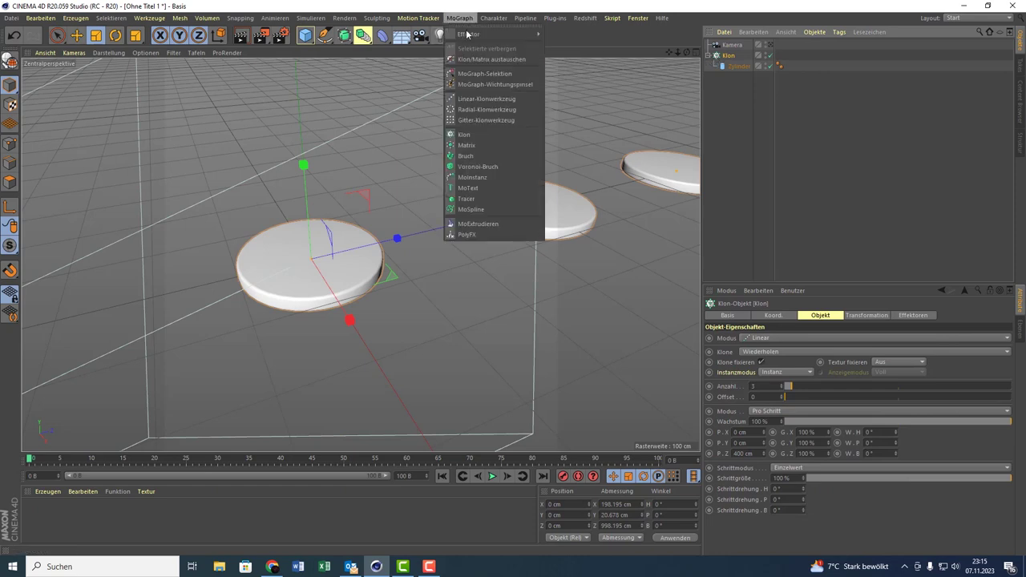
mouse_move(469, 34)
click(576, 53)
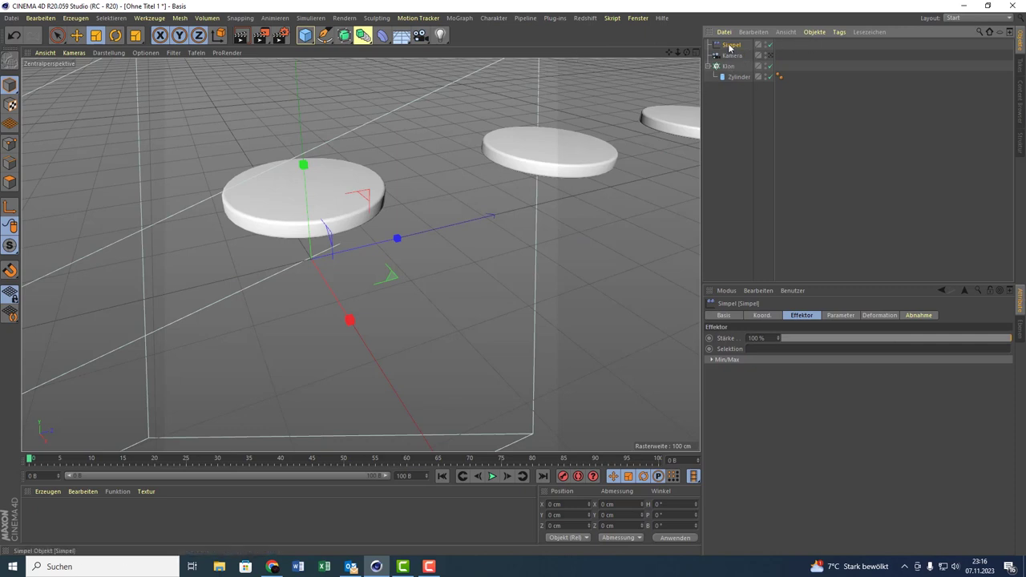
click(833, 316)
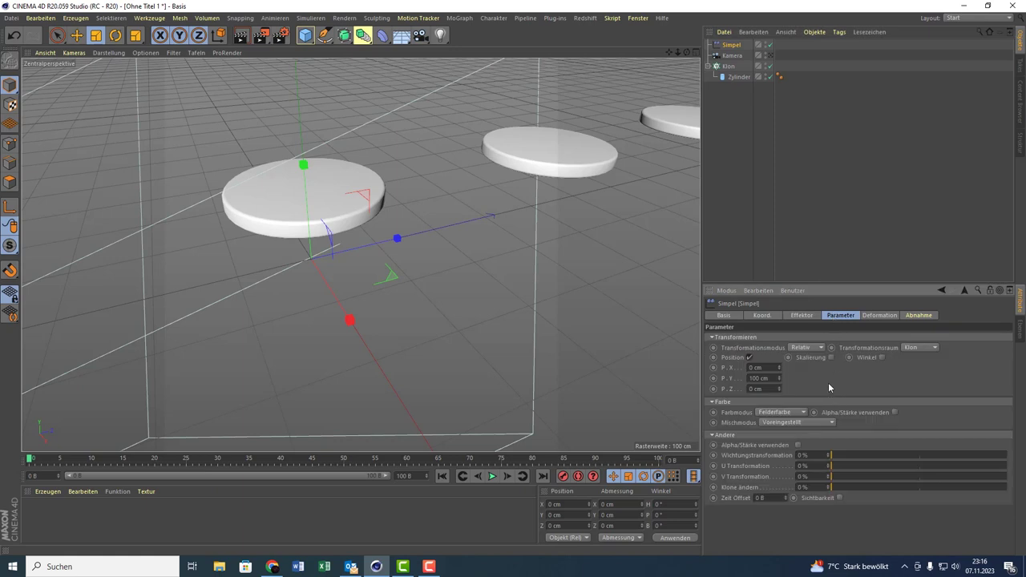
click(761, 378)
text(0)
key(Return)
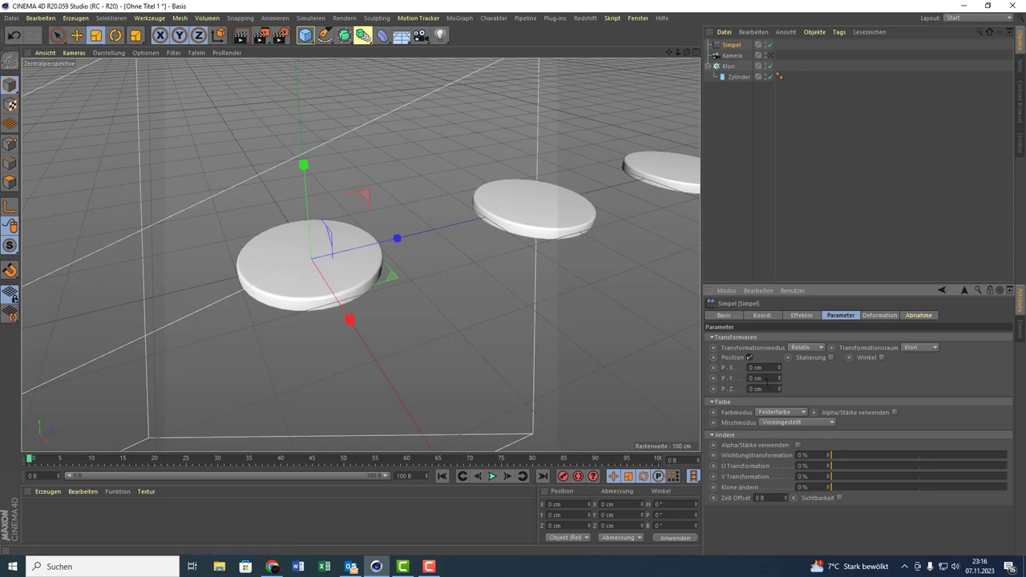
- Set the effector's P.Z offset to 0 cm and keyframe it at frame 0
drag(778, 390, 778, 345)
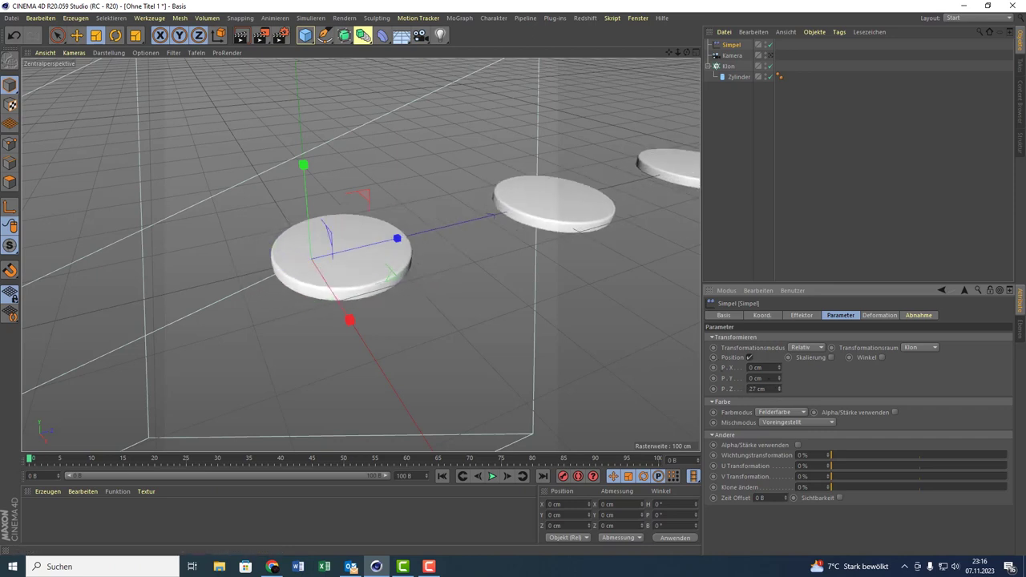
click(771, 389)
text(0)
key(Return)
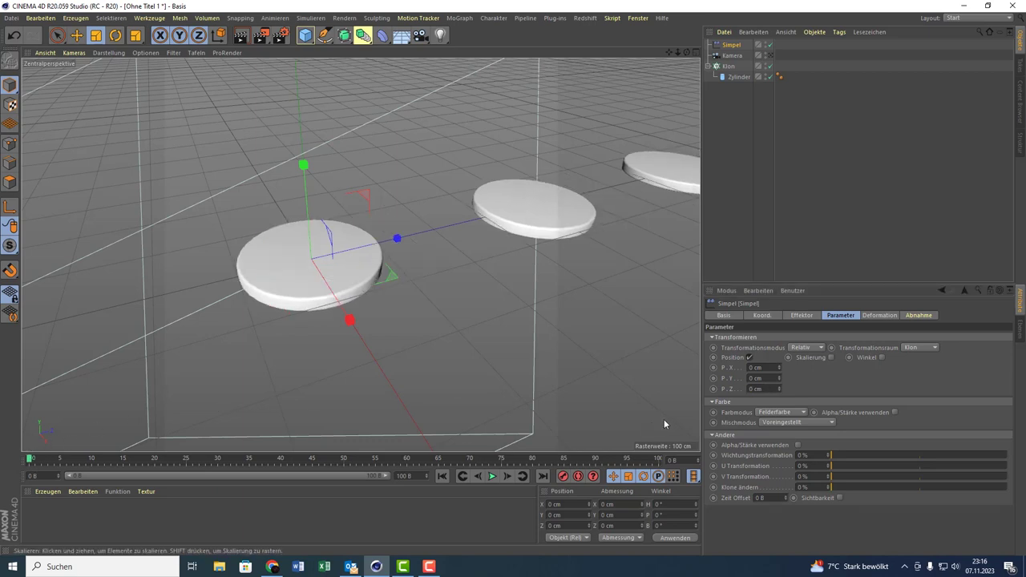
ctrl+click(713, 389)
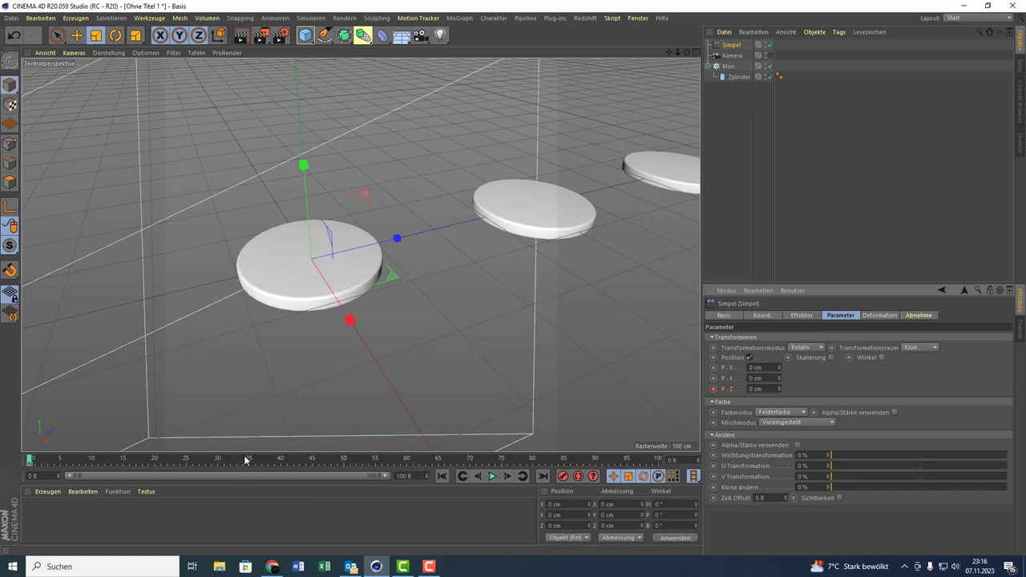
- Keyframe the effector's P.Z at -400 cm on frame 40 and play back the slide
click(280, 459)
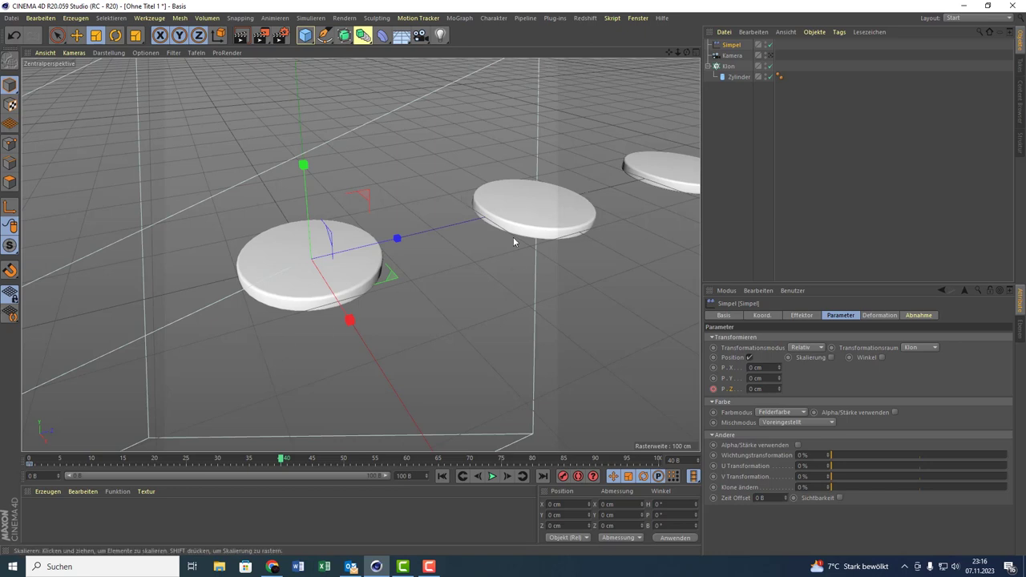
click(765, 389)
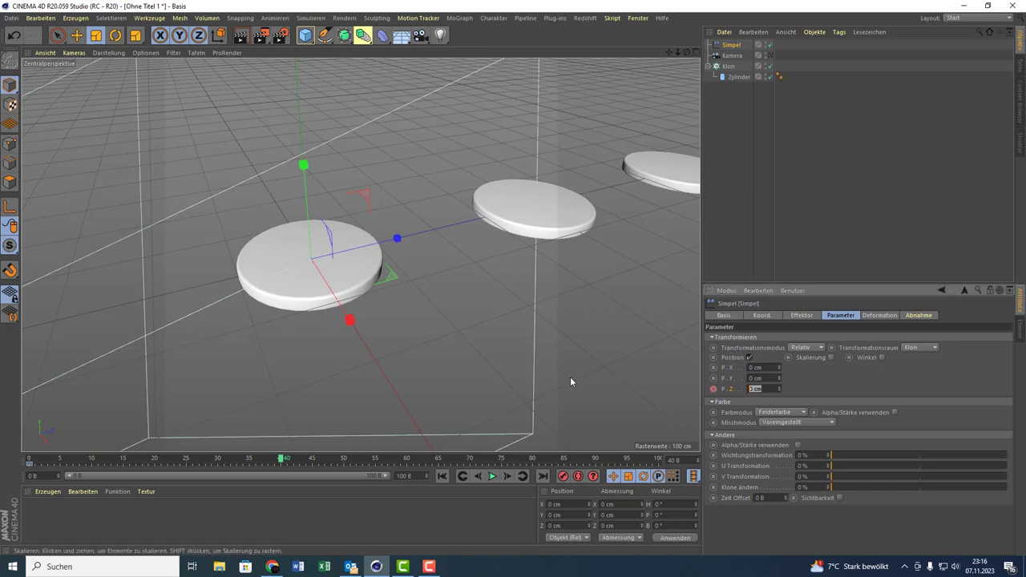
key(BackSpace)
text(-400)
key(Return)
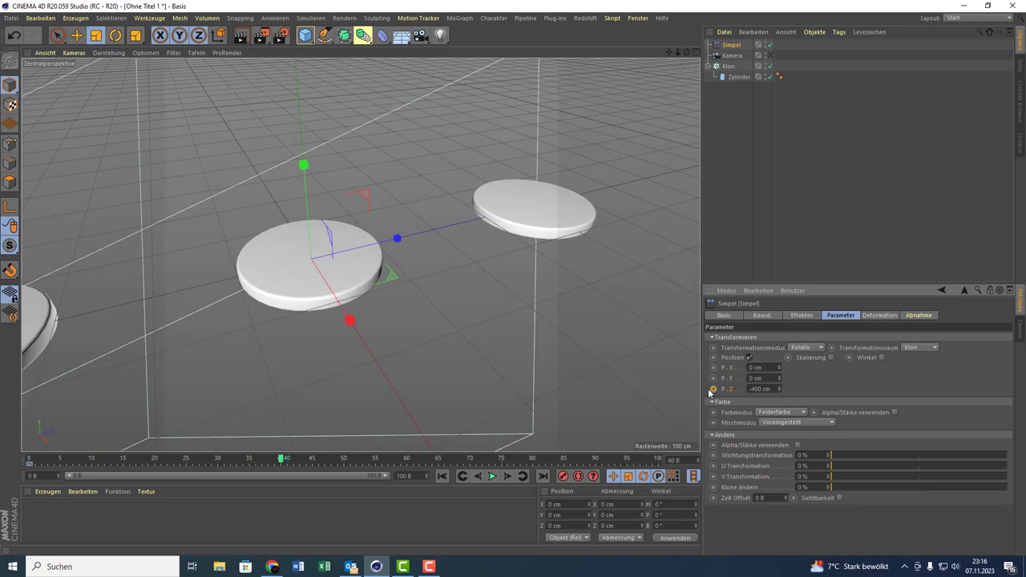
click(713, 389)
click(492, 476)
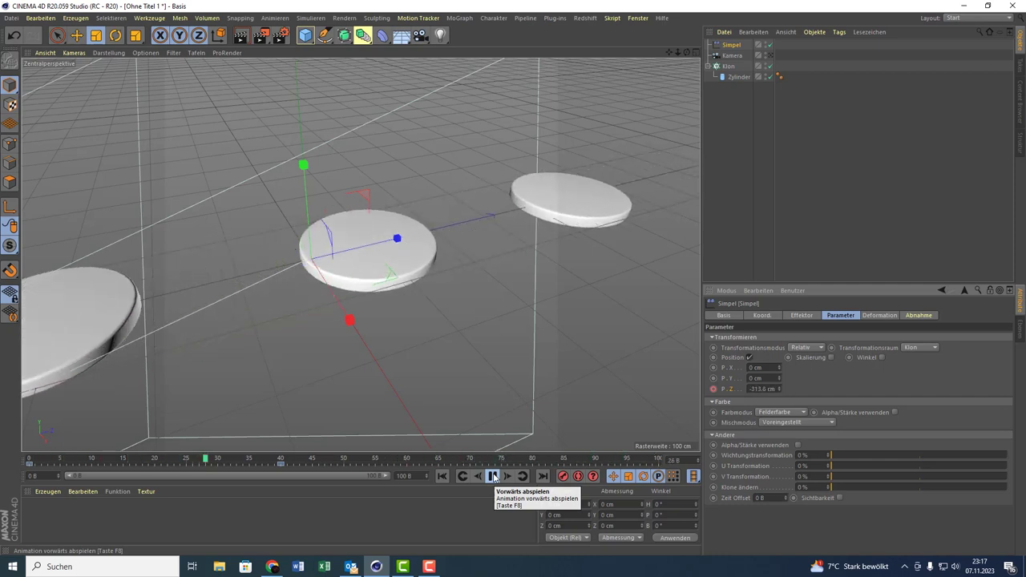
click(492, 476)
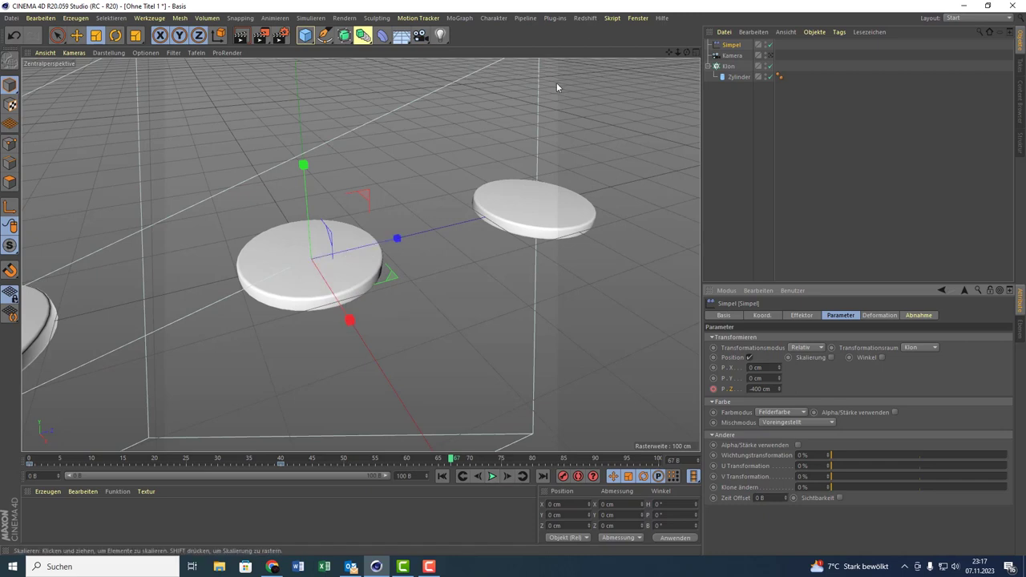
- Add a Blume flower spline and a Kreis circle spline
click(331, 42)
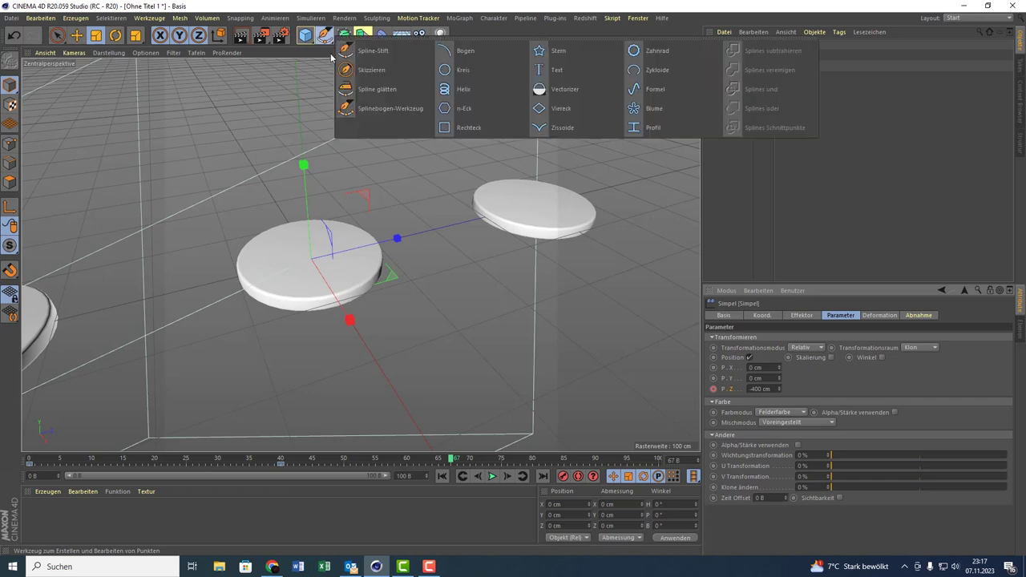
click(681, 101)
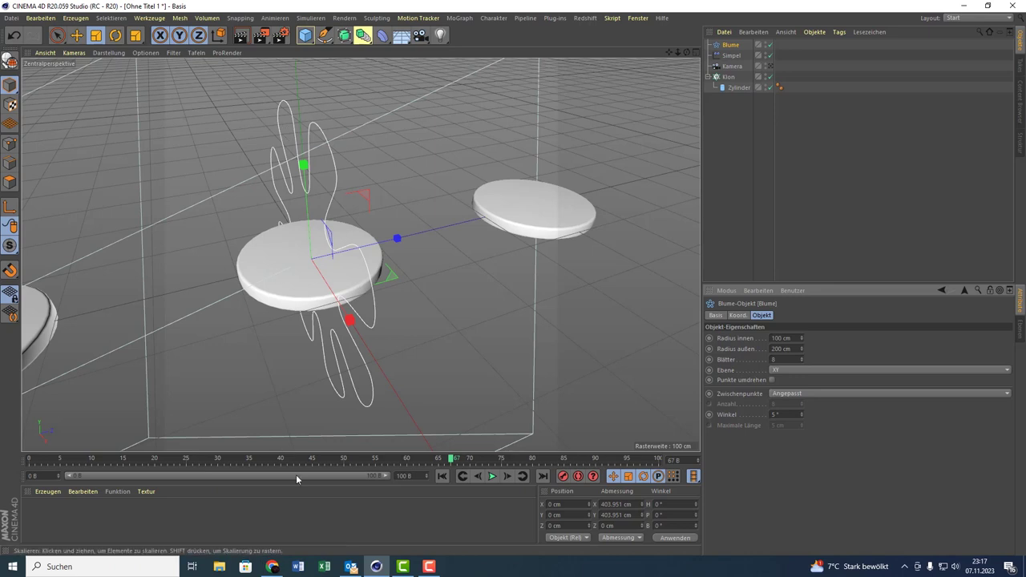
click(325, 35)
click(490, 71)
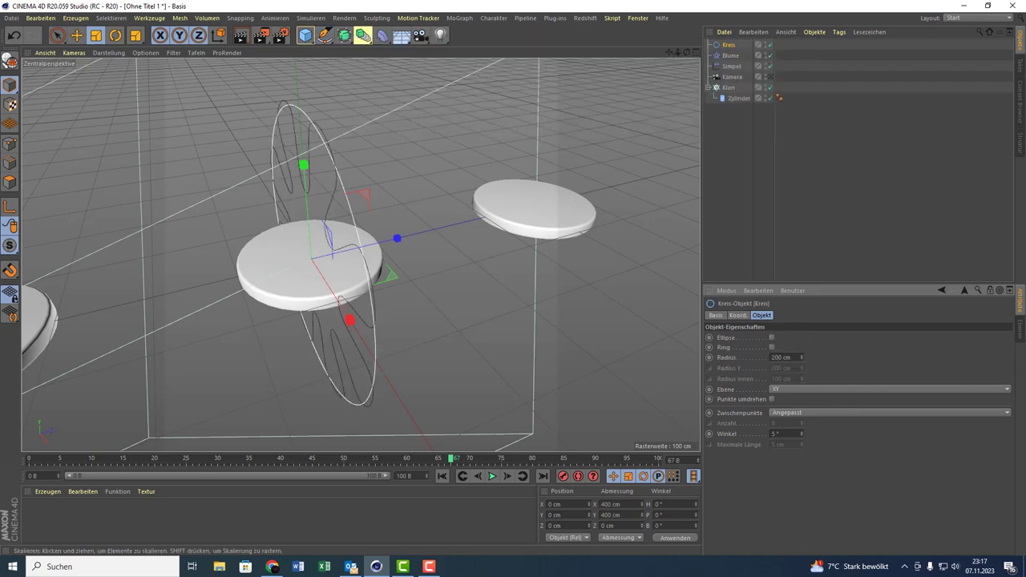
- Add a Sweep and place the Kreis and Blume splines inside it
click(344, 36)
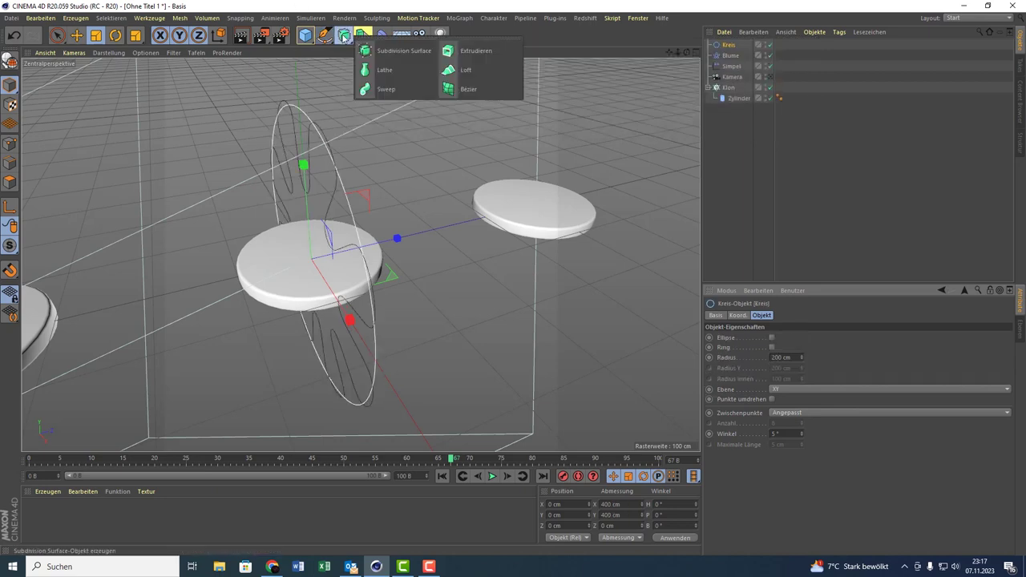
click(385, 89)
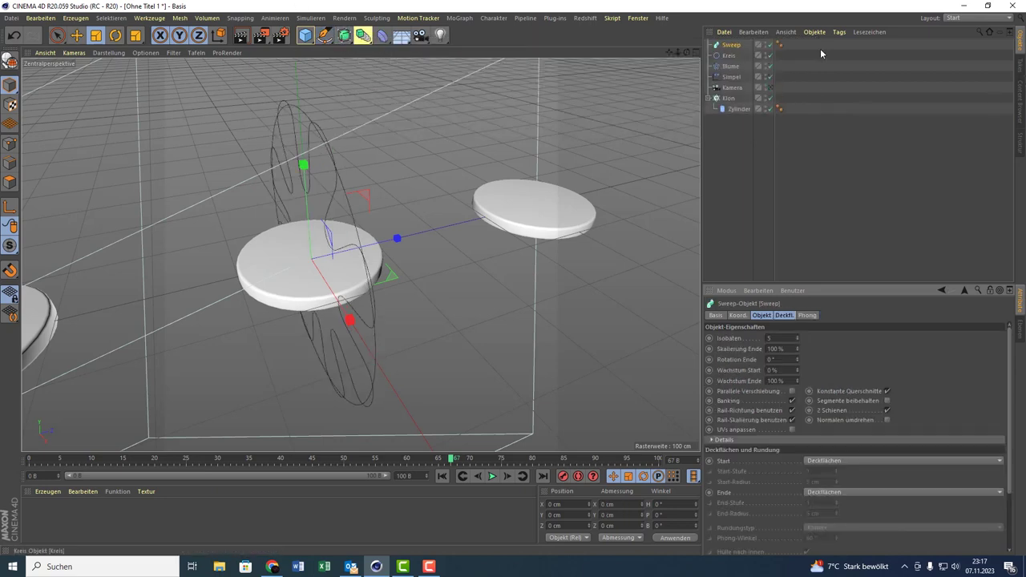
click(729, 55)
ctrl+click(730, 66)
drag(730, 66, 730, 52)
click(735, 67)
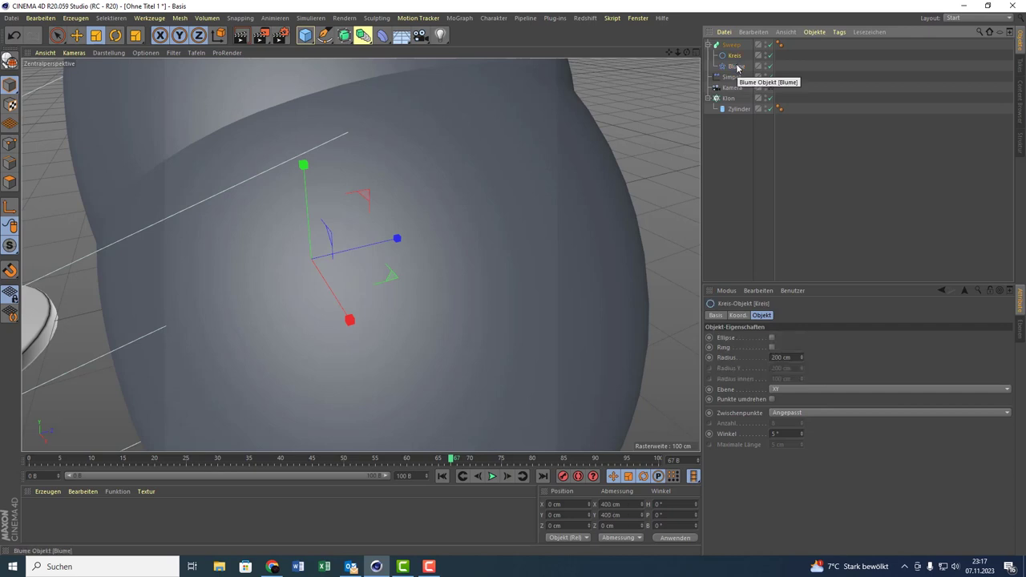
- Reduce the Kreis profile radius from 200 cm to 9 cm
click(736, 56)
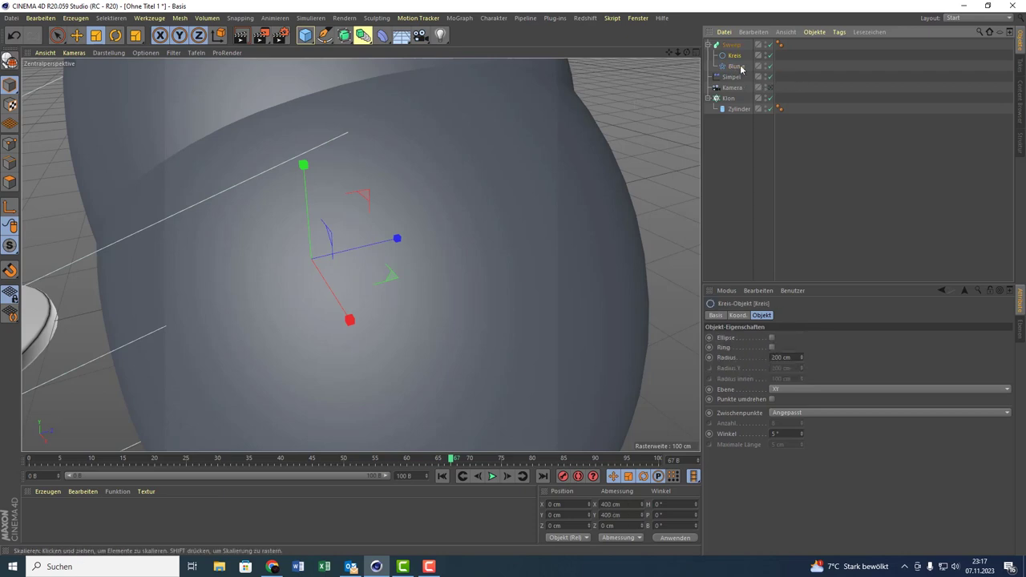
click(738, 67)
click(734, 55)
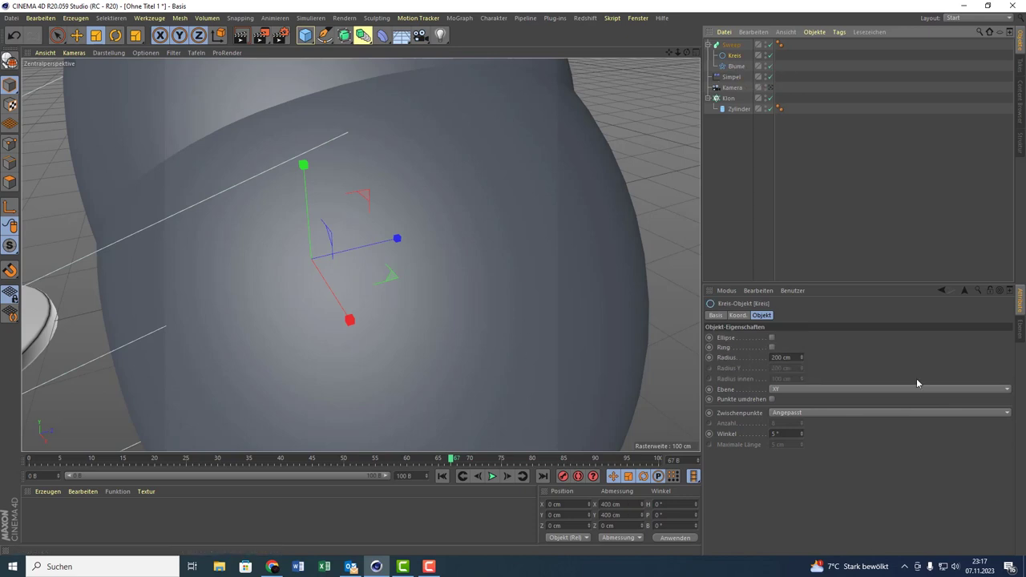
drag(800, 359, 800, 417)
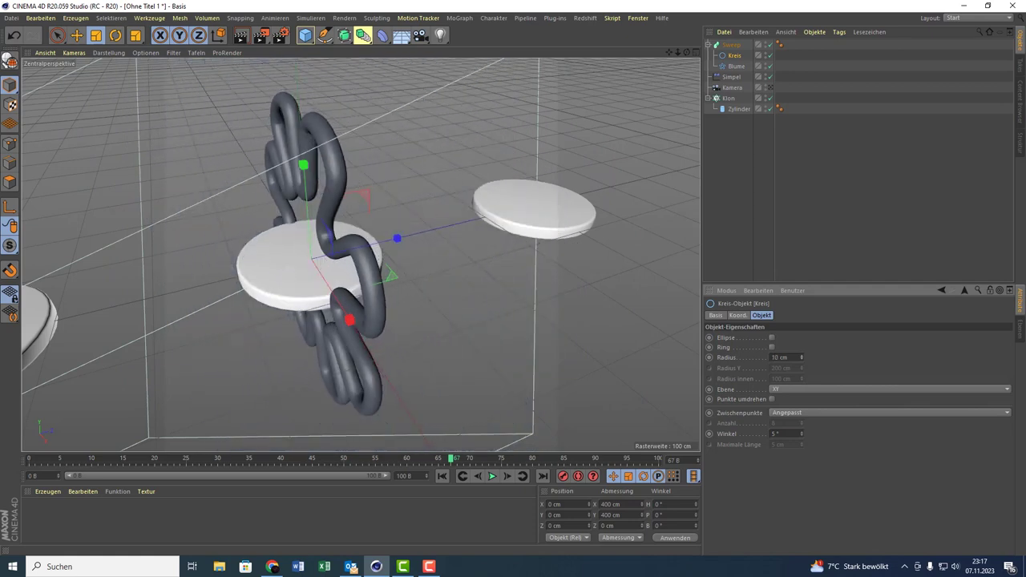
drag(801, 417, 800, 421)
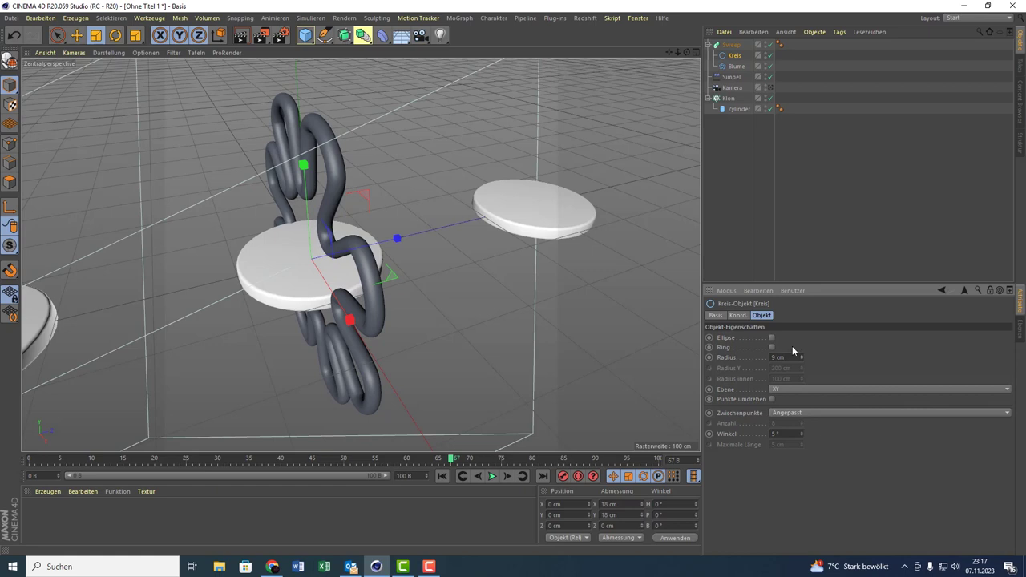
- Lay the Blume flat in the XZ plane, scale it to fit the disc, and raise it
click(736, 67)
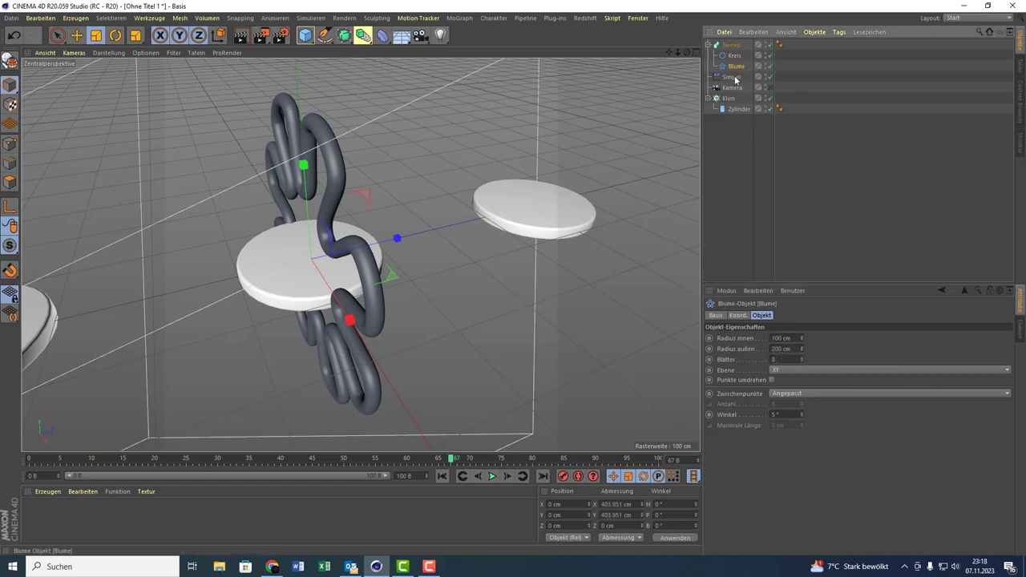
click(787, 369)
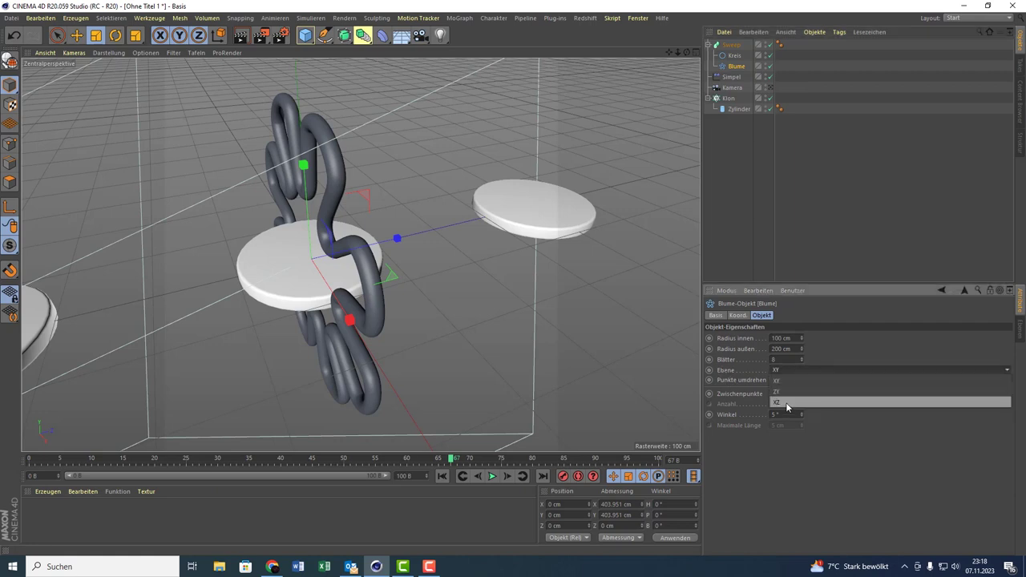
click(786, 403)
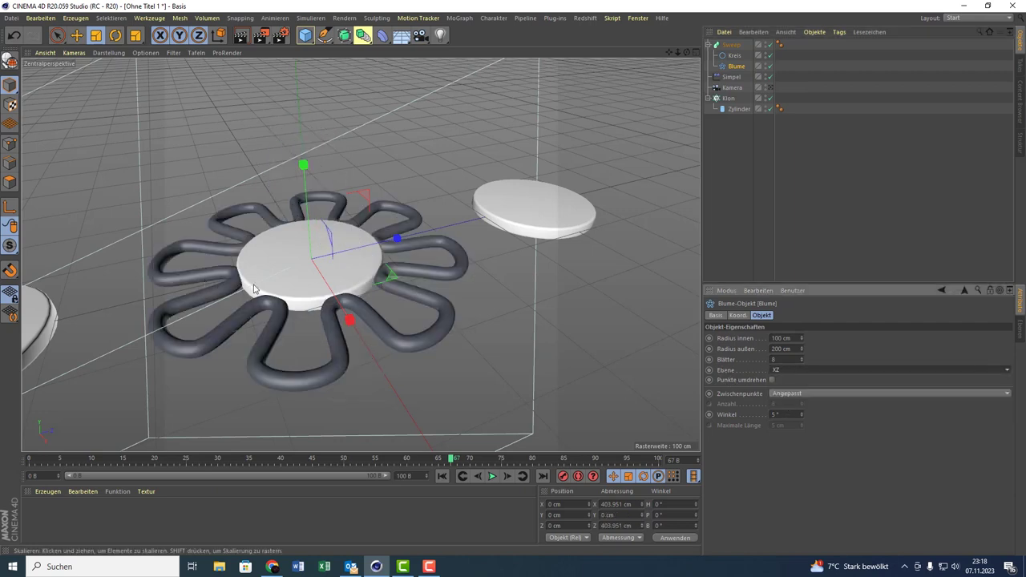
drag(128, 123, 39, 108)
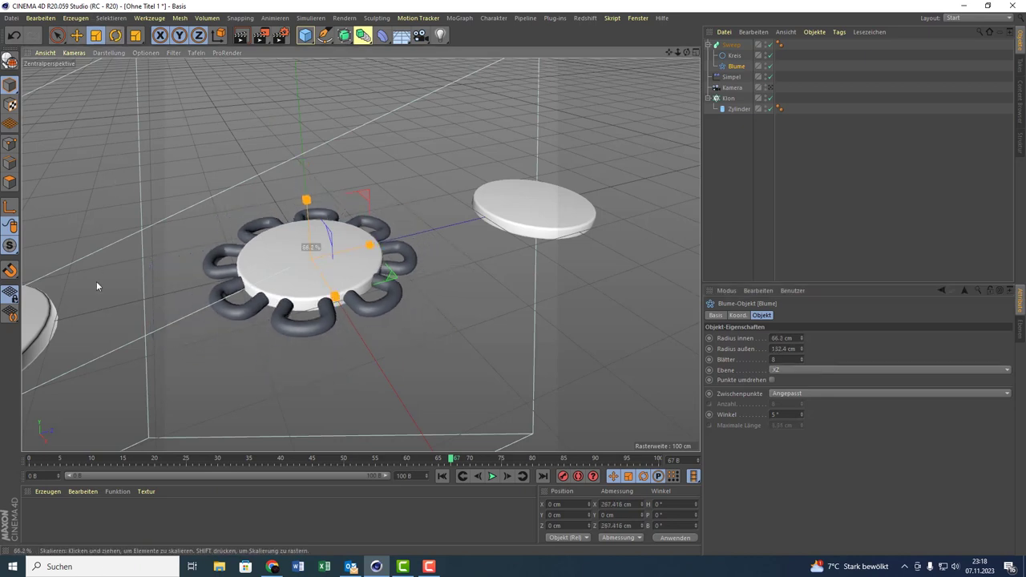
click(57, 35)
drag(305, 198, 306, 194)
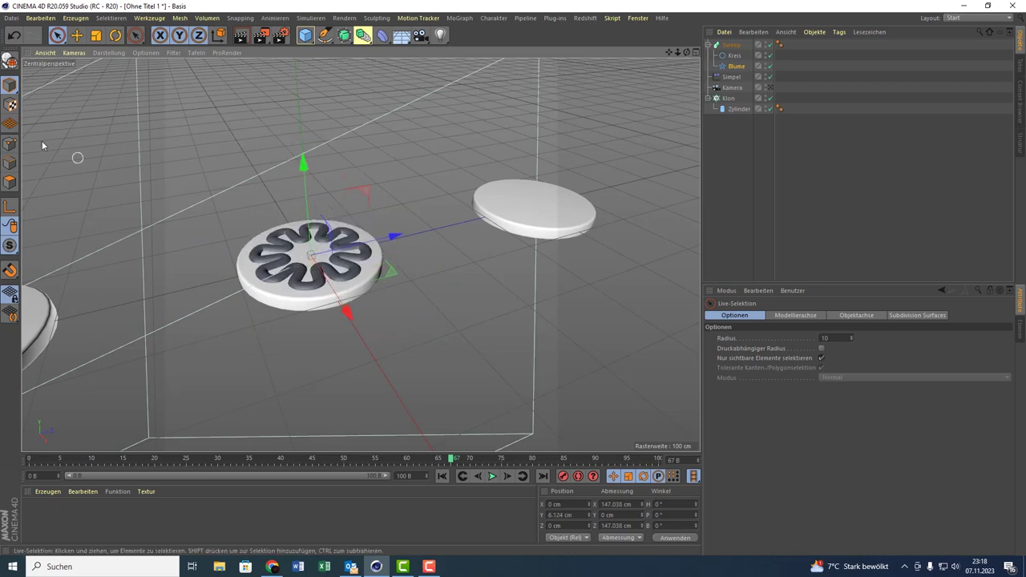
click(96, 36)
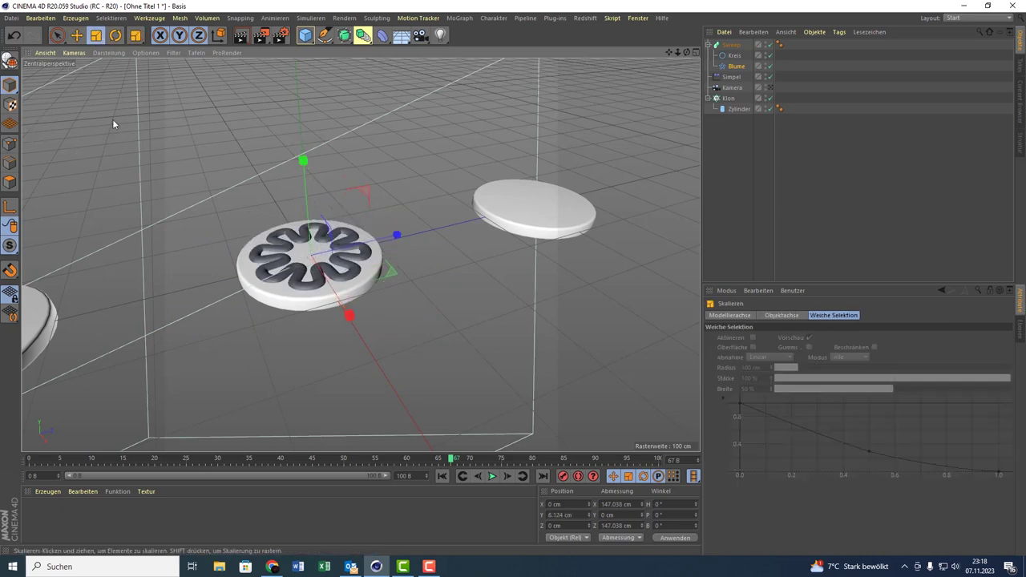
drag(114, 121, 125, 110)
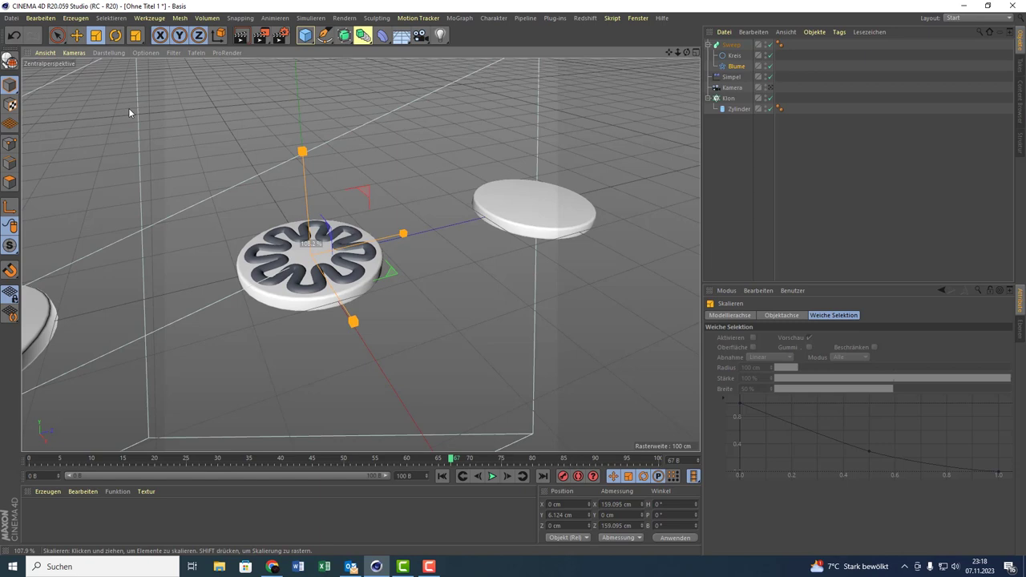
- Set the Blume's petal count (Blätter) to 5
click(736, 67)
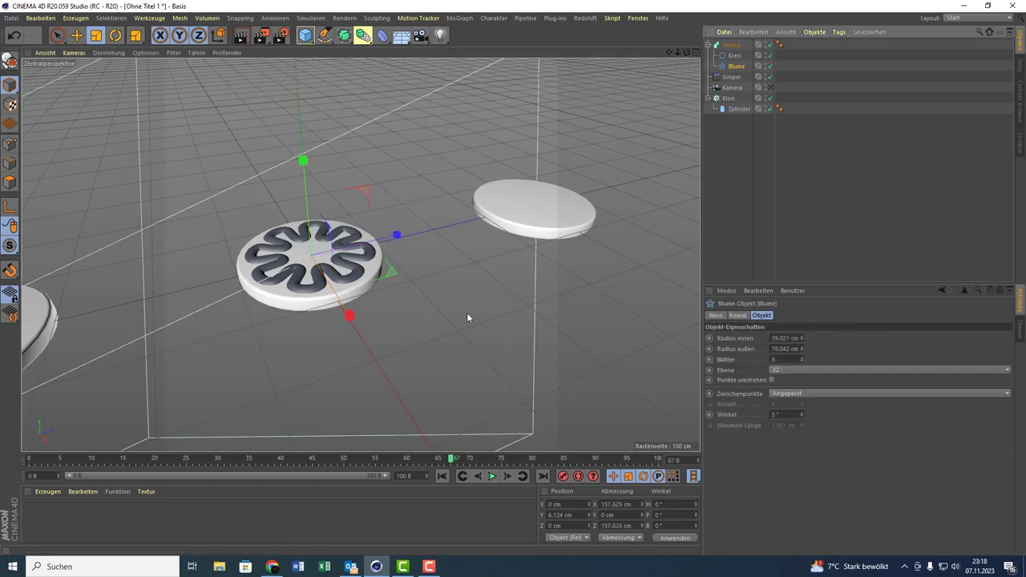
click(800, 365)
click(801, 364)
click(800, 365)
click(800, 365)
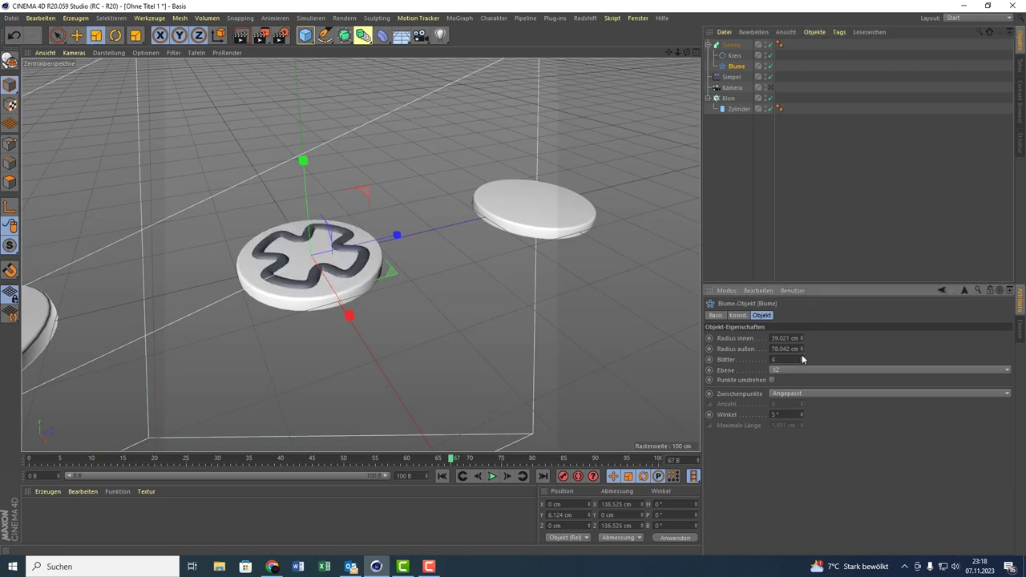
click(802, 356)
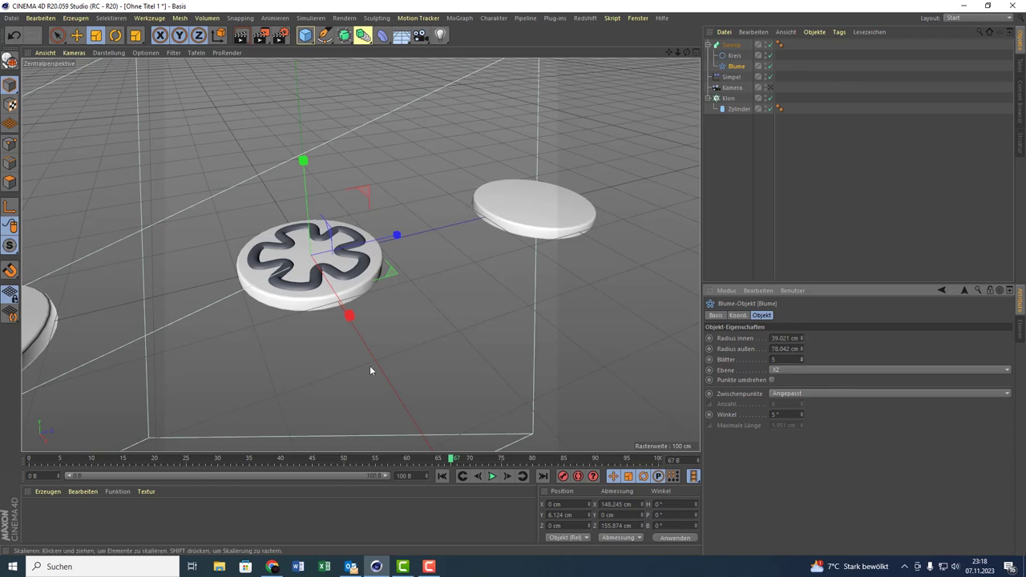
middle_click(359, 270)
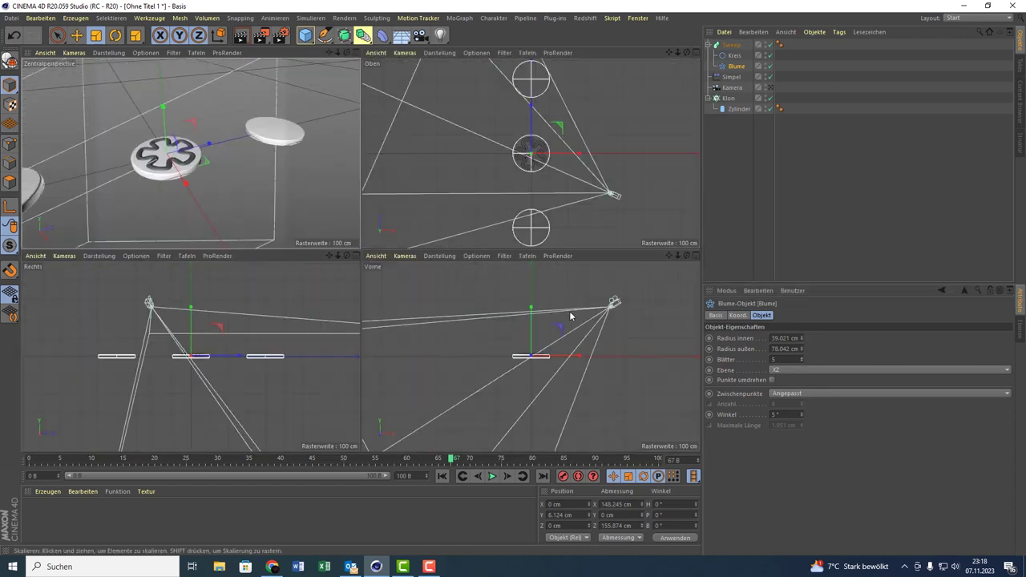
- In the Front view, raise the Blume flower tube along Y so it sits above the disc
middle_click(534, 322)
scroll(337, 225, up, 4)
alt+middle_drag(344, 229, 542, 314)
scroll(542, 314, up, 2)
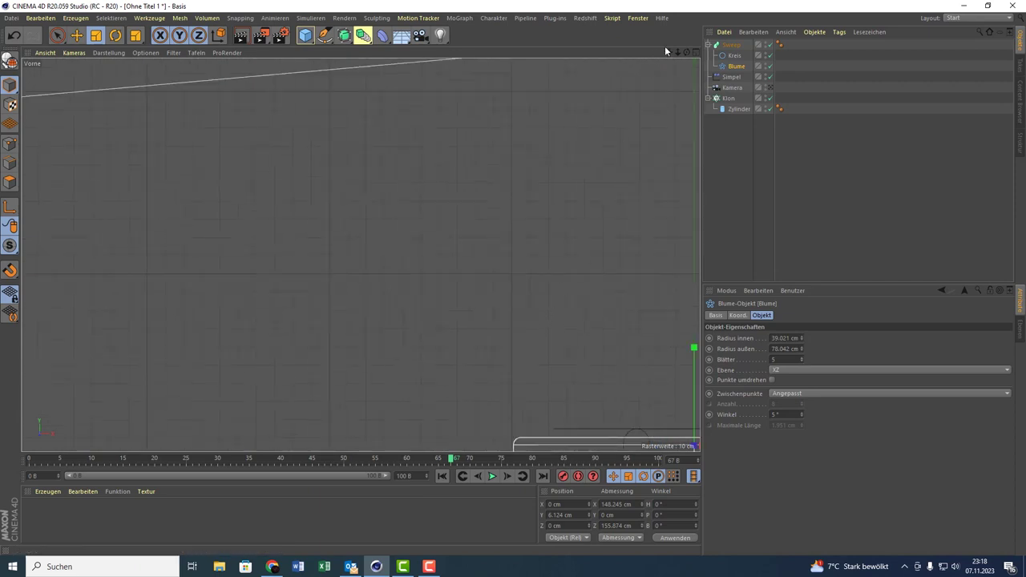
key(o)
click(57, 34)
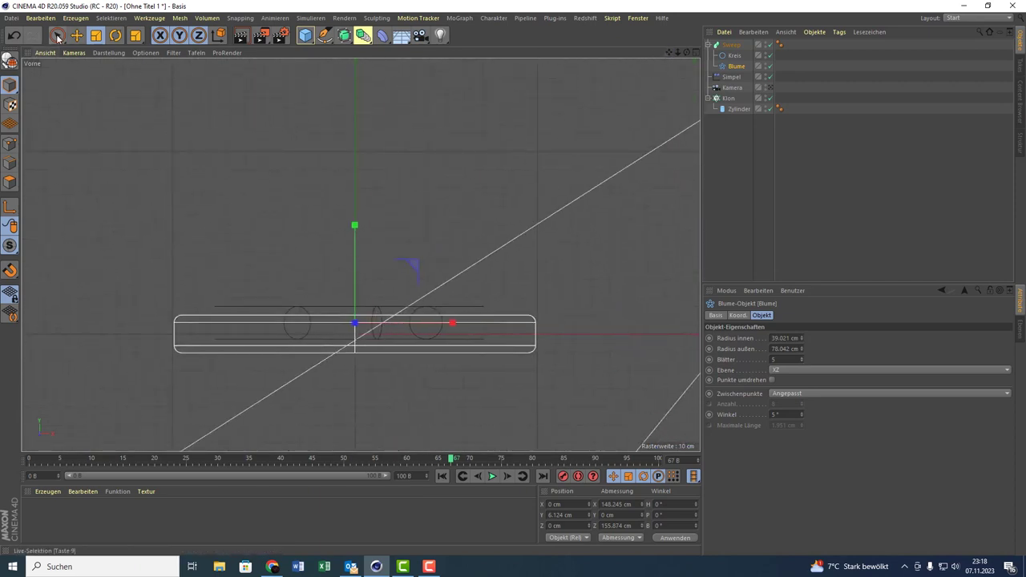
scroll(309, 264, up, 2)
drag(391, 336, 391, 308)
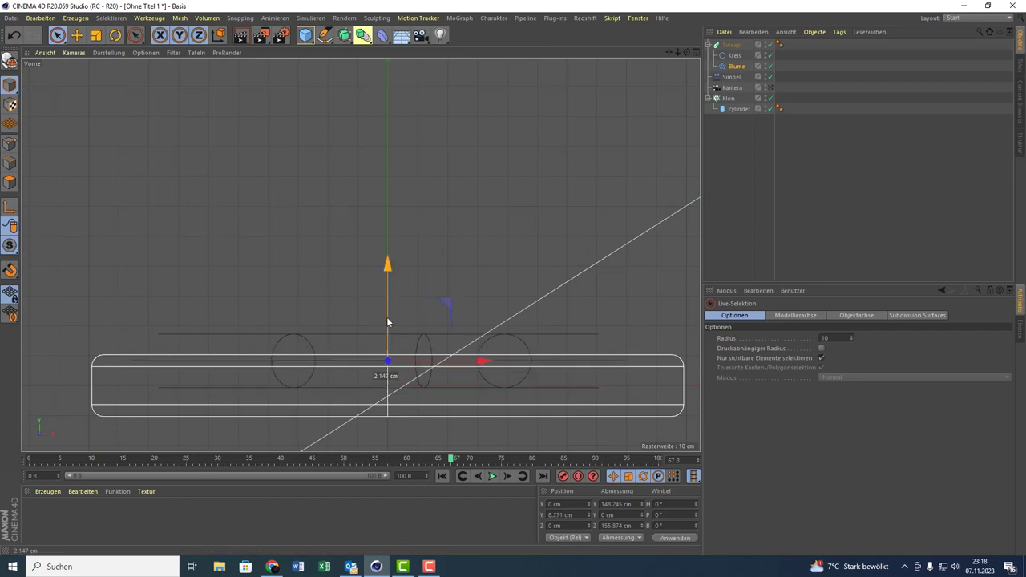
- Select the Kreis sweep profile and set its radius to 5 cm to thin the tube
middle_click(201, 268)
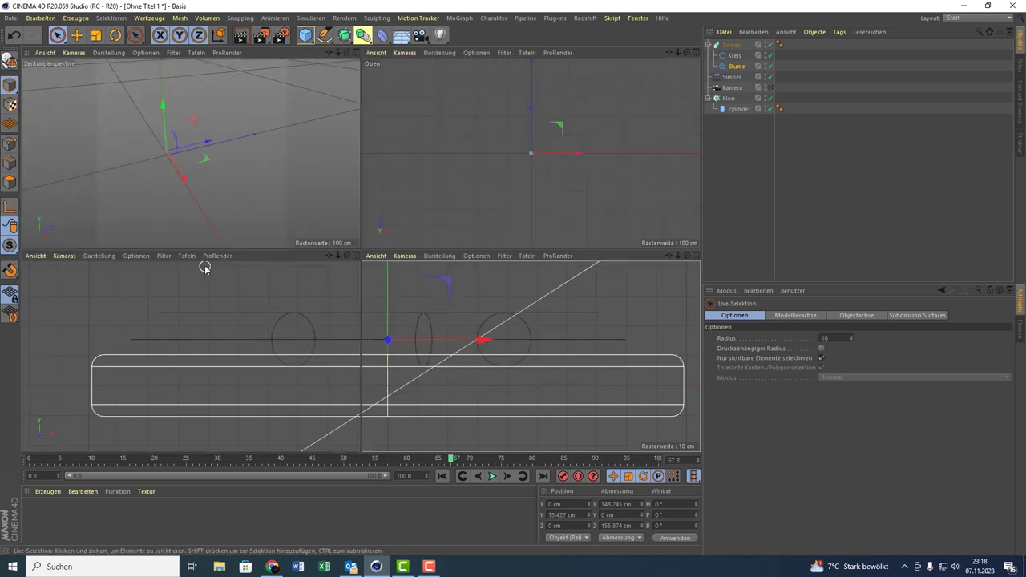
middle_click(220, 190)
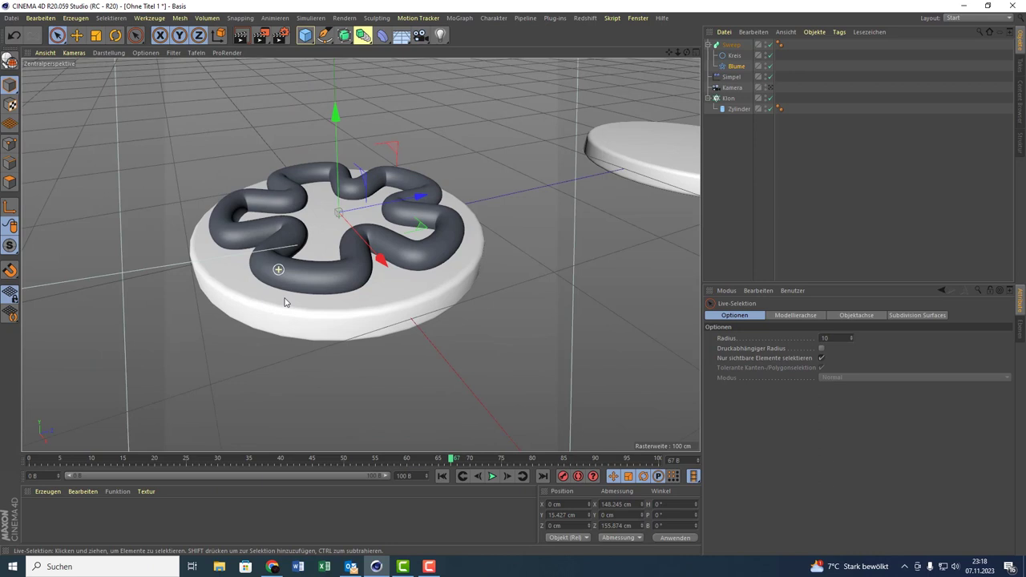
alt+drag(221, 190, 541, 61)
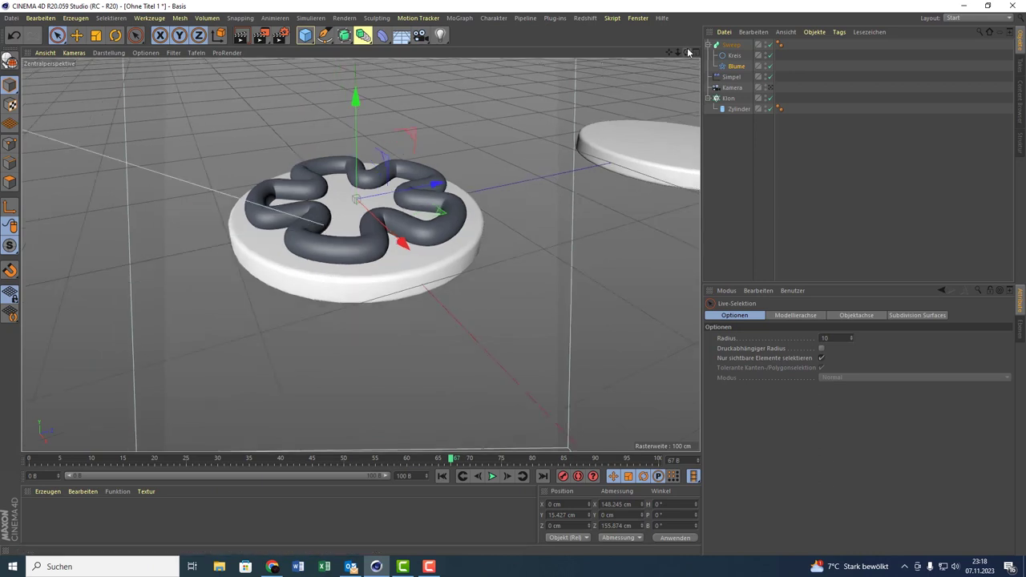
drag(688, 52, 670, 103)
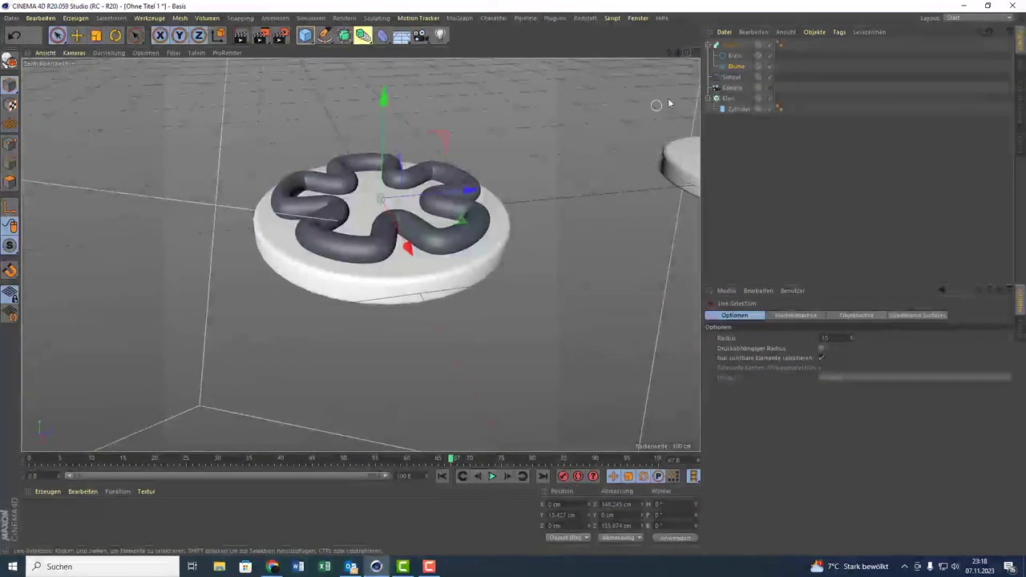
click(734, 55)
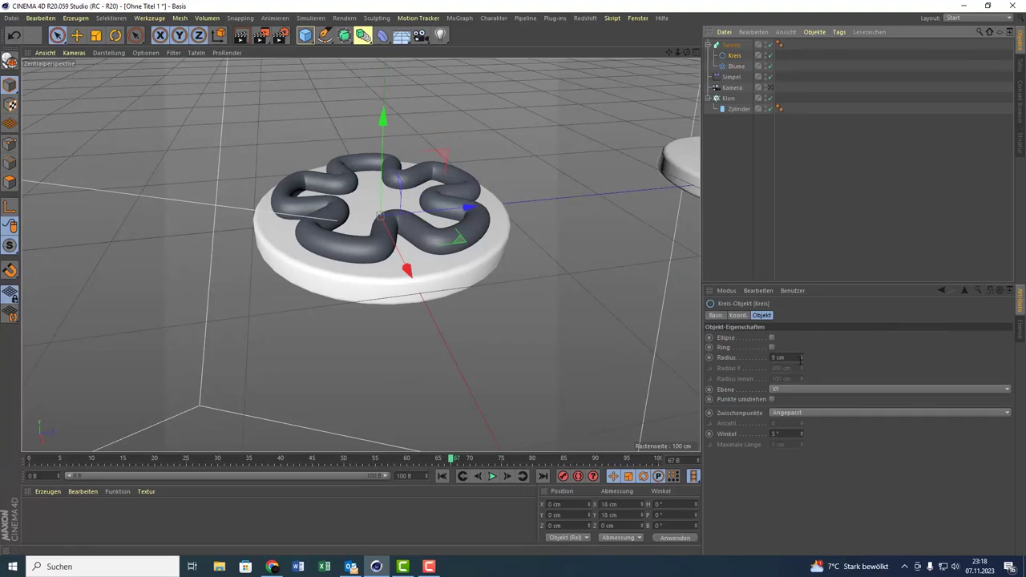
drag(800, 358, 801, 365)
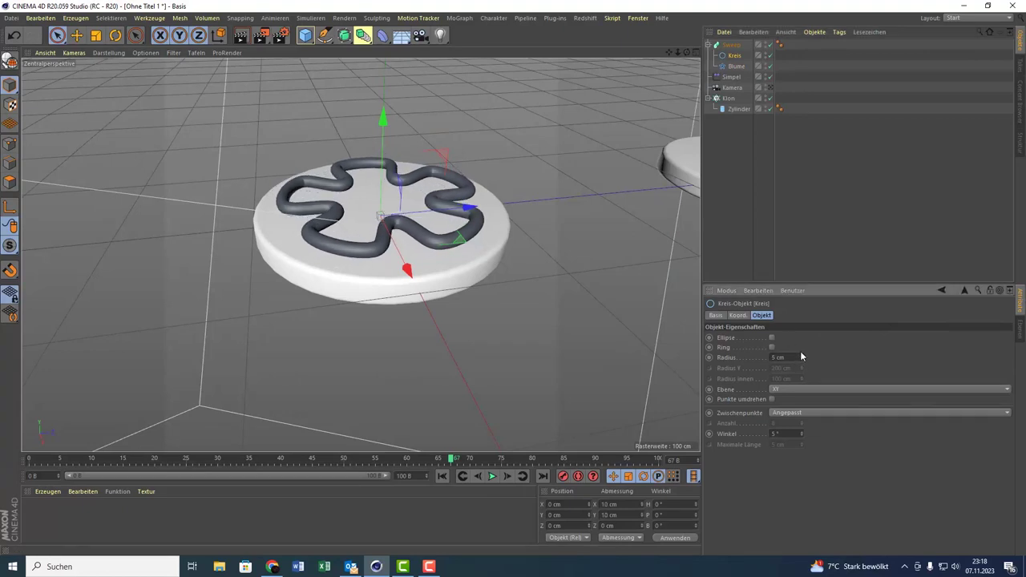
- Add a new Zylinder (50 cm radius, 200 cm high) to the scene
scroll(555, 226, down, 3)
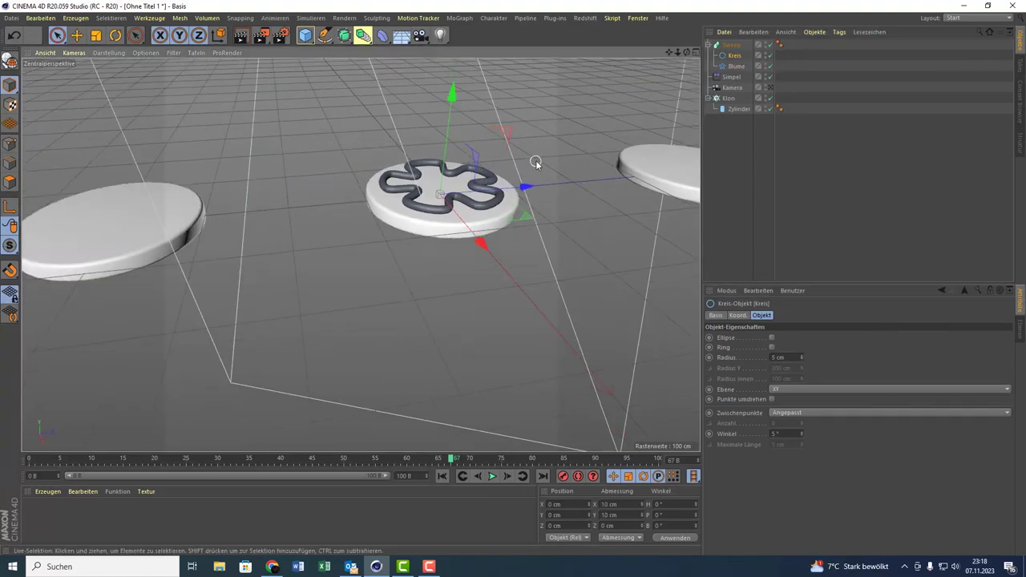
alt+drag(555, 226, 614, 101)
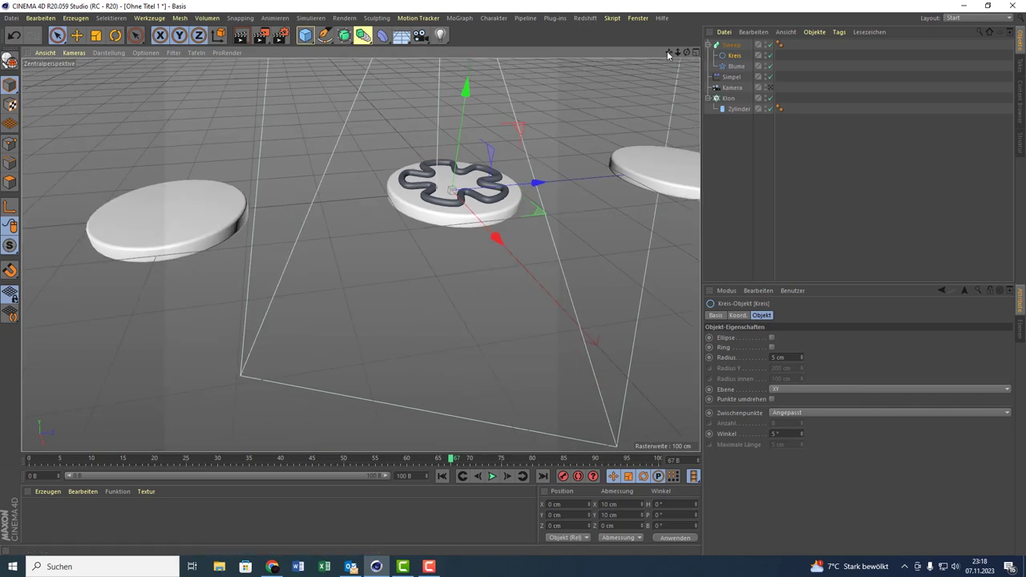
drag(668, 54, 470, 412)
scroll(362, 330, up, 5)
scroll(361, 335, down, 5)
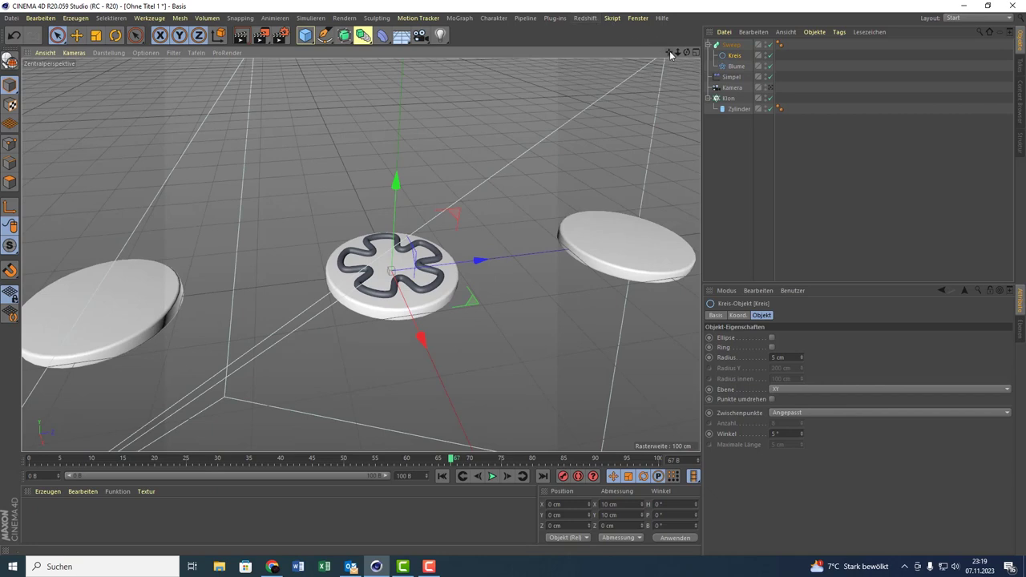
drag(670, 55, 577, 144)
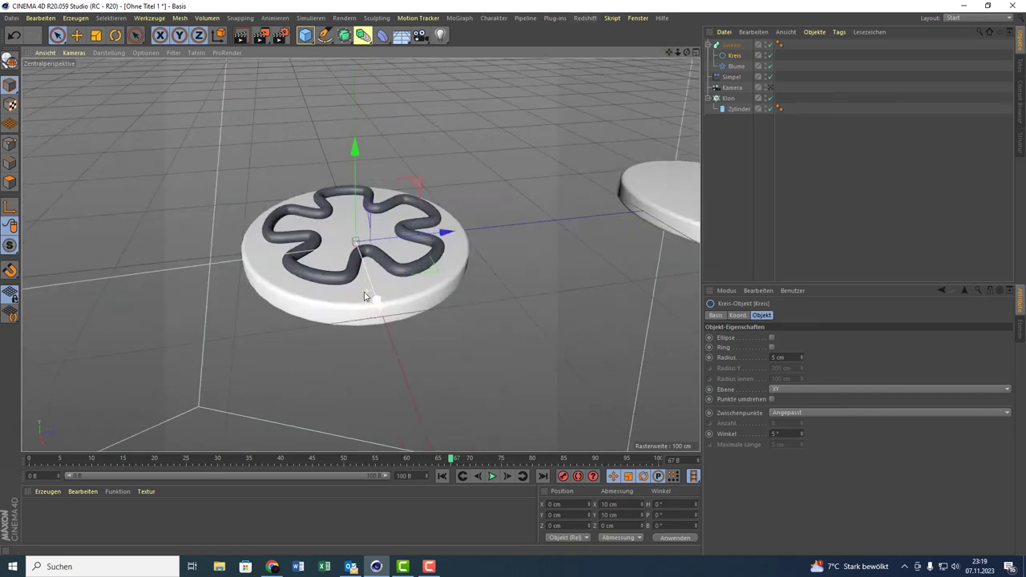
click(313, 38)
click(597, 47)
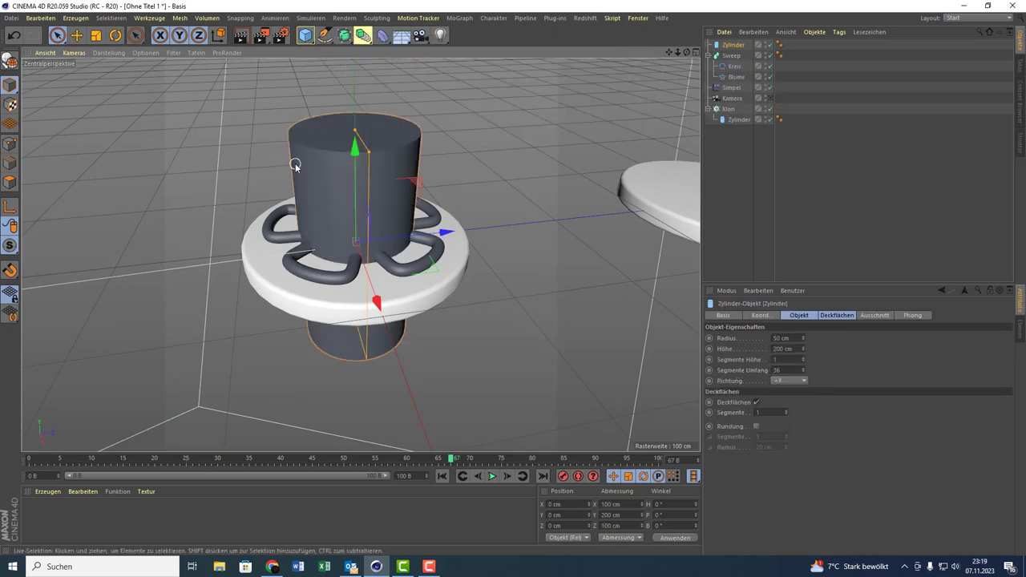
- Shrink the cylinder to about 11.4 cm radius and 21 cm height, and raise it onto the disc
mouse_move(369, 153)
mouse_down()
mouse_move(351, 147)
mouse_move(355, 218)
mouse_up()
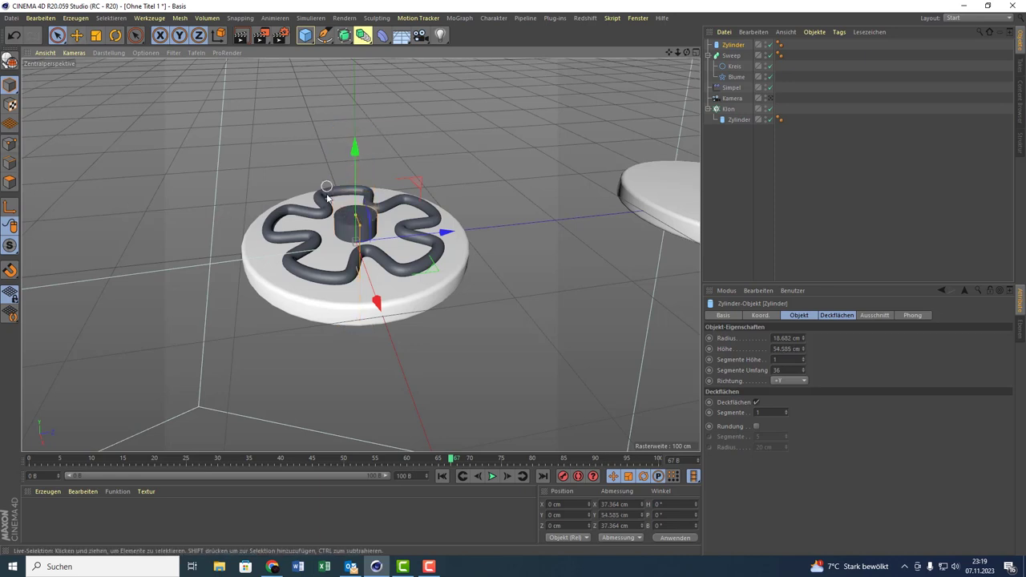
drag(357, 168, 372, 99)
mouse_move(356, 143)
mouse_down()
mouse_move(358, 164)
mouse_move(374, 159)
mouse_up()
scroll(331, 196, up, 3)
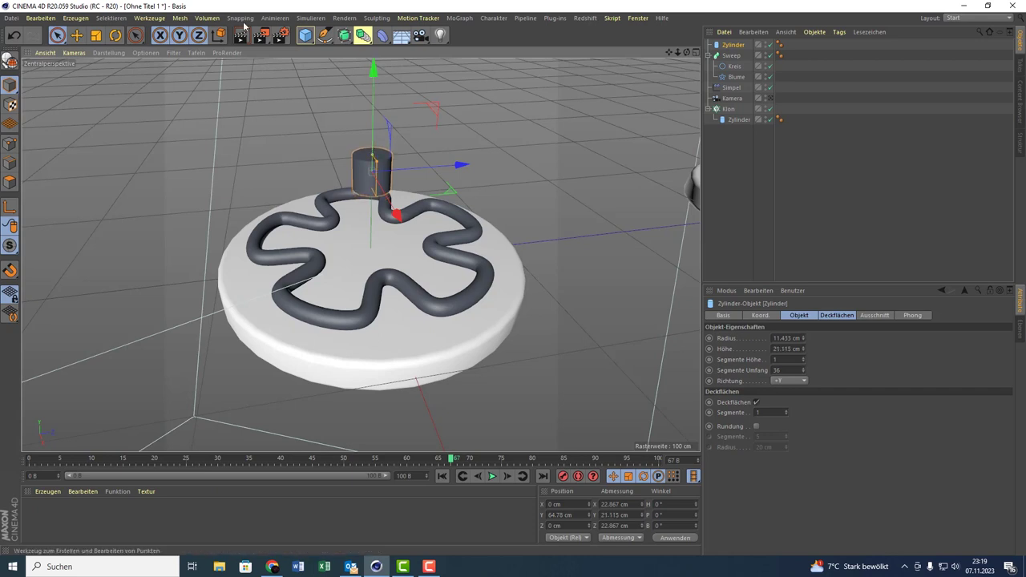
- Turn on Rundung for the stub's caps with a 2 cm radius
click(306, 35)
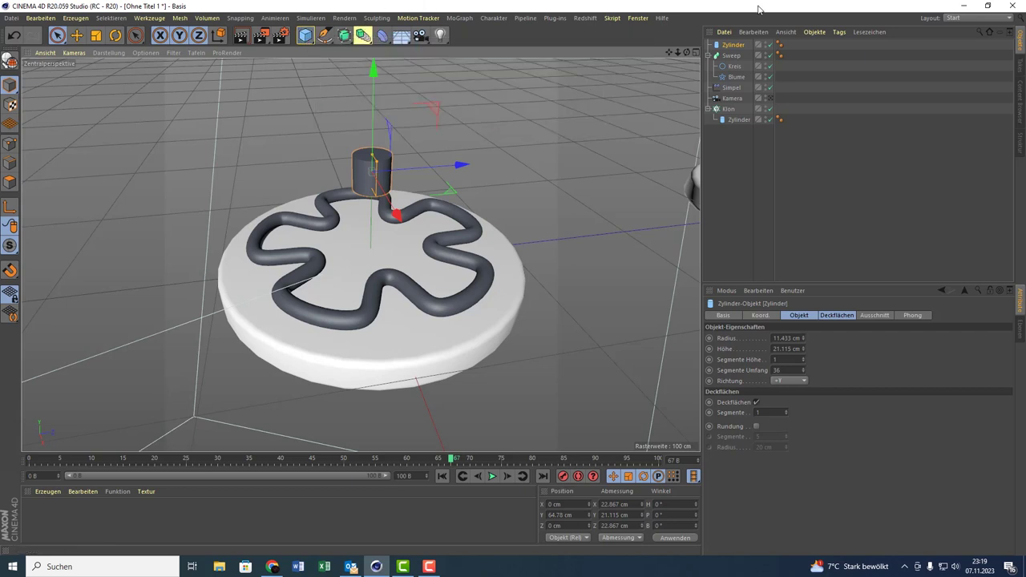
click(837, 316)
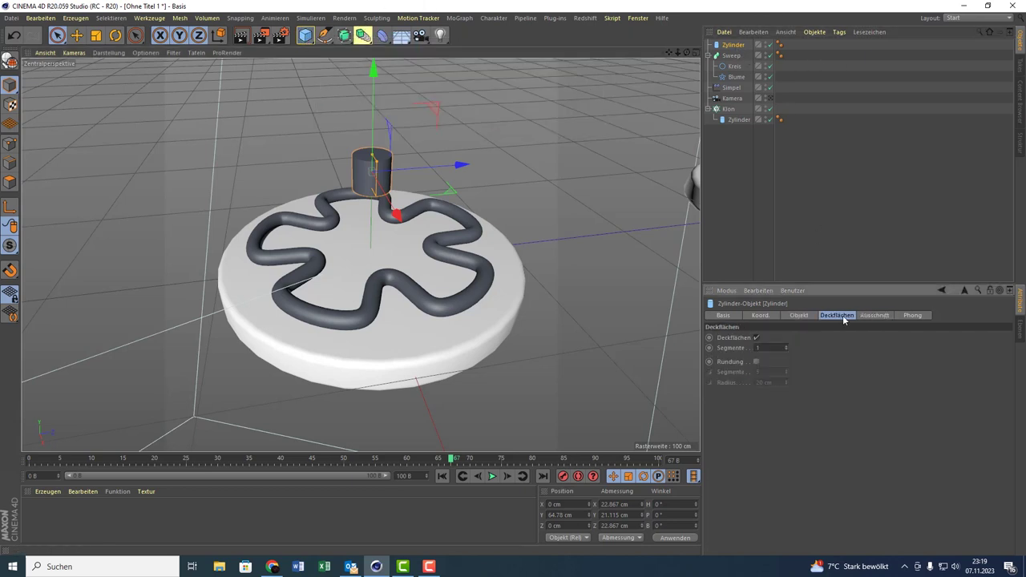
click(757, 362)
drag(786, 382, 722, 383)
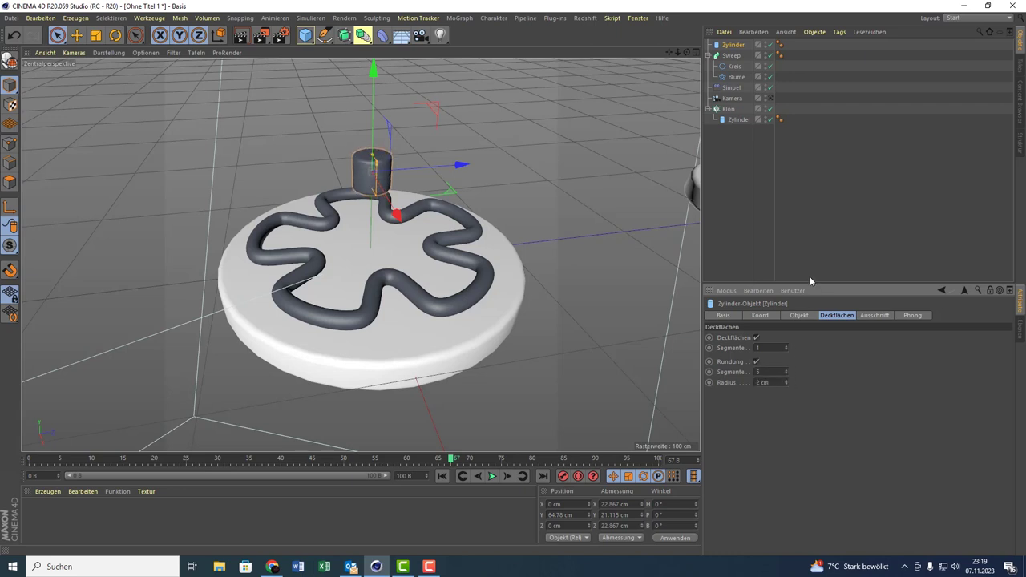
click(622, 169)
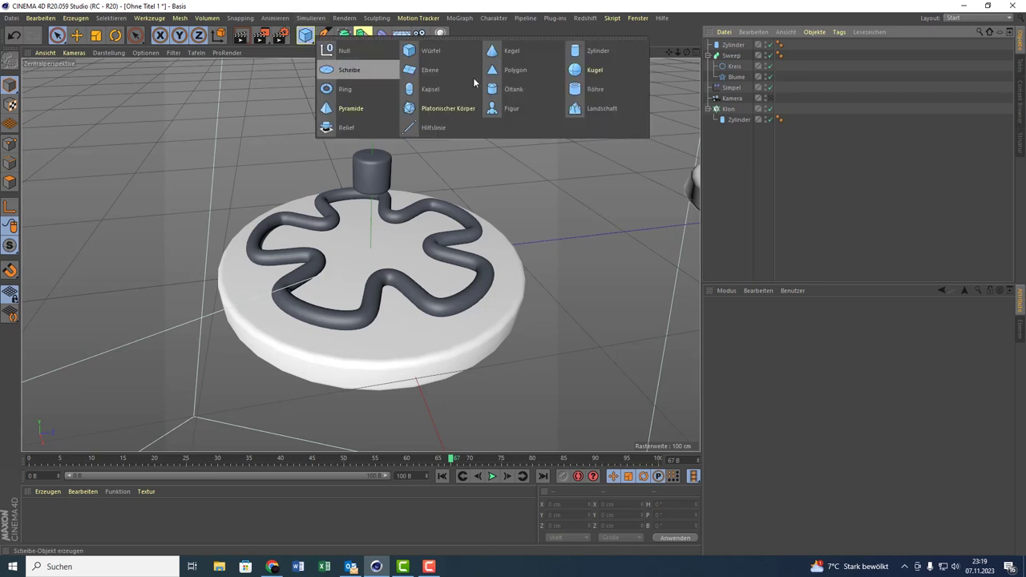
- Add Zylinder.1 and shape it into a thin 9.55 cm-wide, 395 cm-tall rod raised to 264 cm on Y
drag(307, 36, 597, 54)
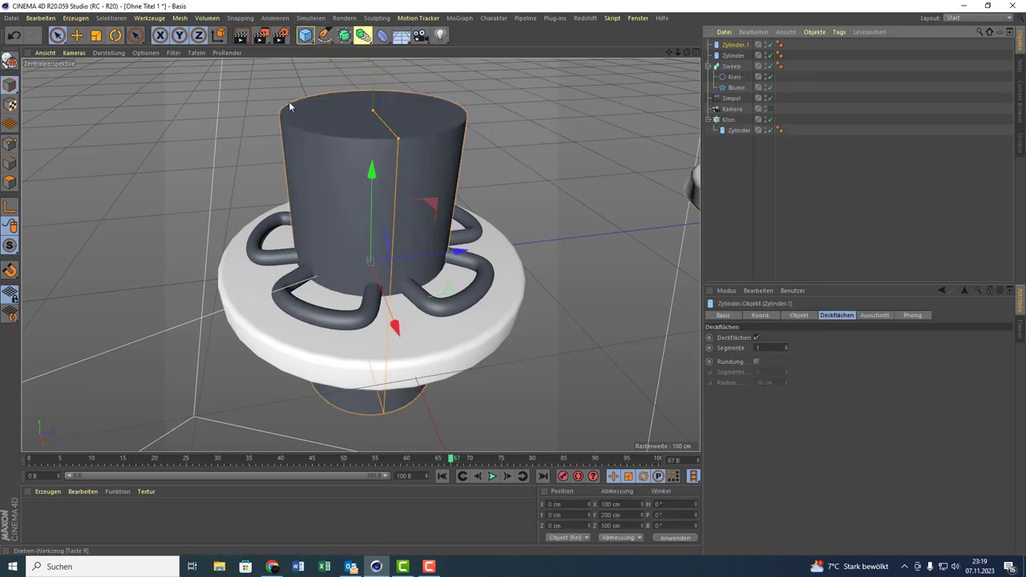
drag(401, 138, 364, 122)
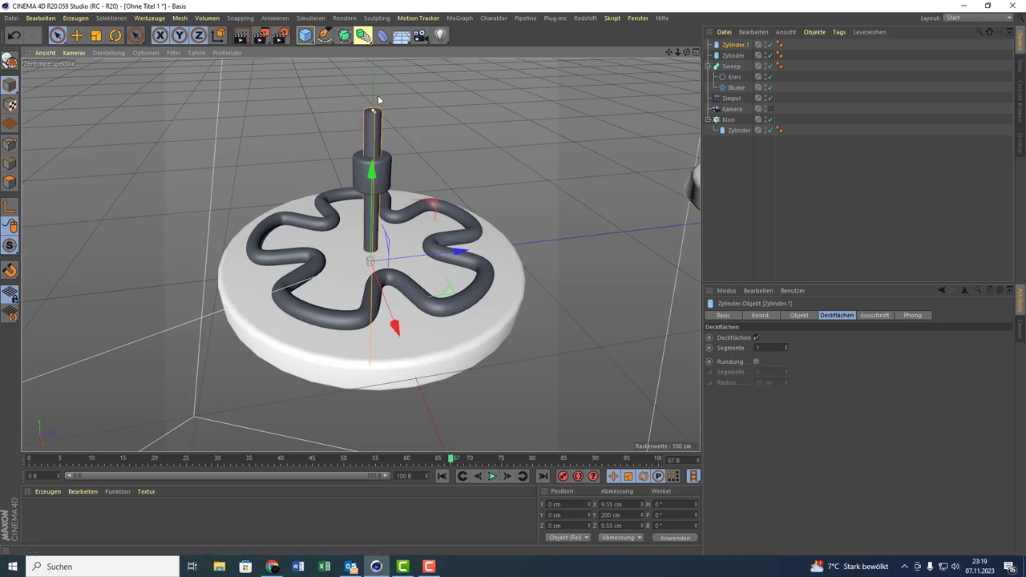
drag(373, 111, 350, 130)
drag(371, 166, 377, 78)
click(362, 180)
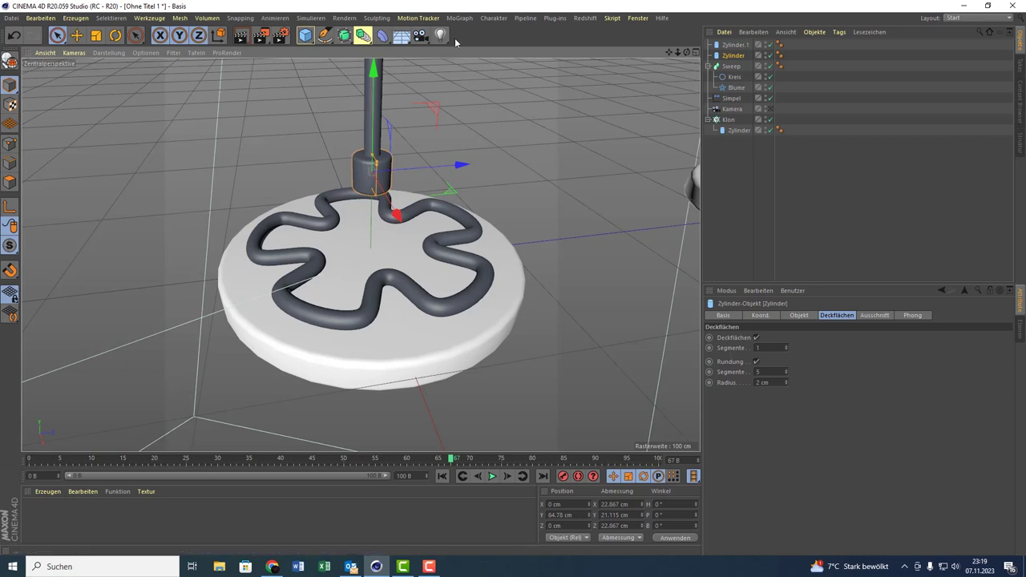
click(382, 36)
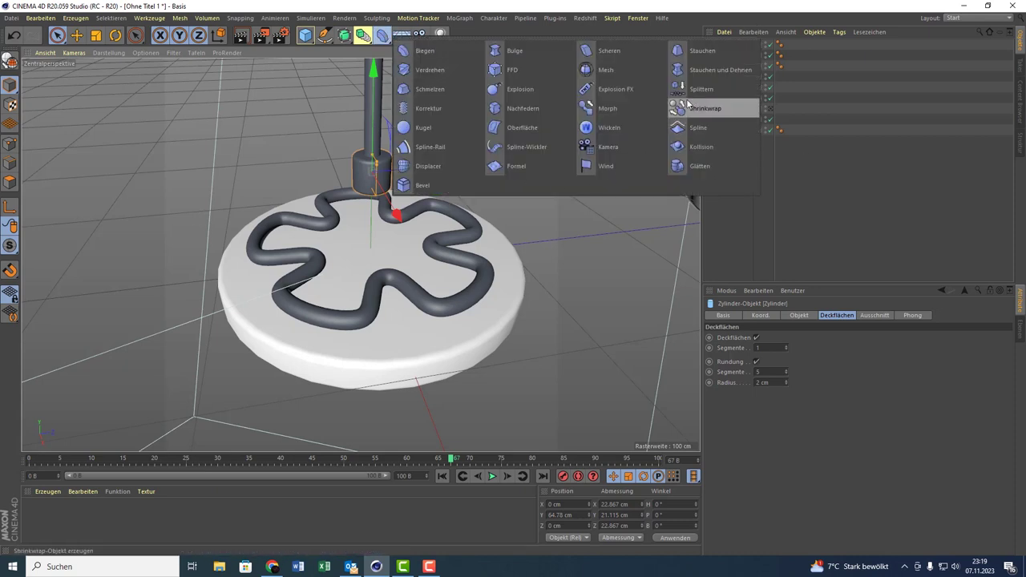
- Parent a Stauchen deformer under the stub Zylinder, fit it to the stub, and set Stärke to -49%
click(712, 55)
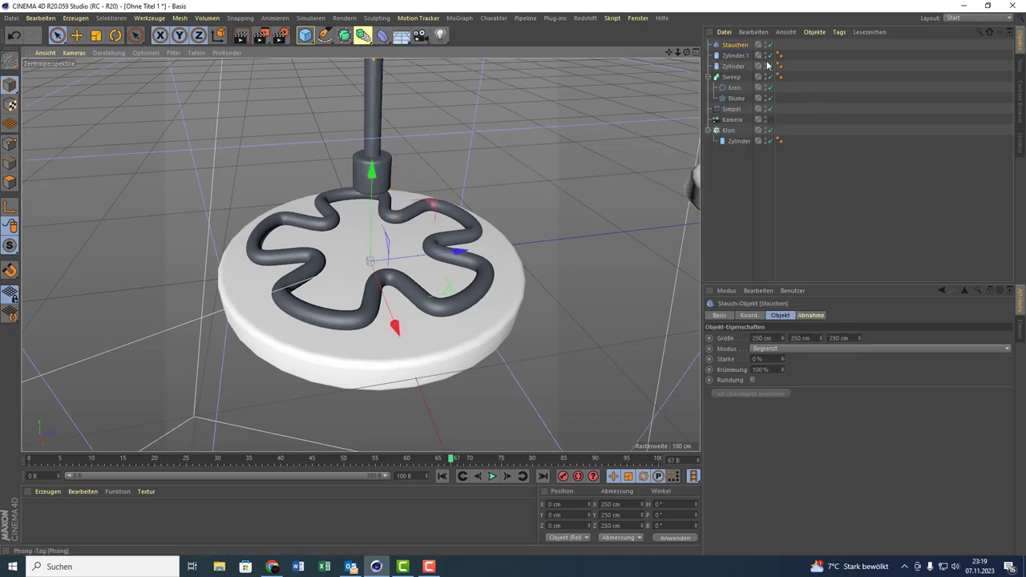
mouse_move(742, 45)
mouse_down()
mouse_move(745, 76)
mouse_move(738, 66)
mouse_up()
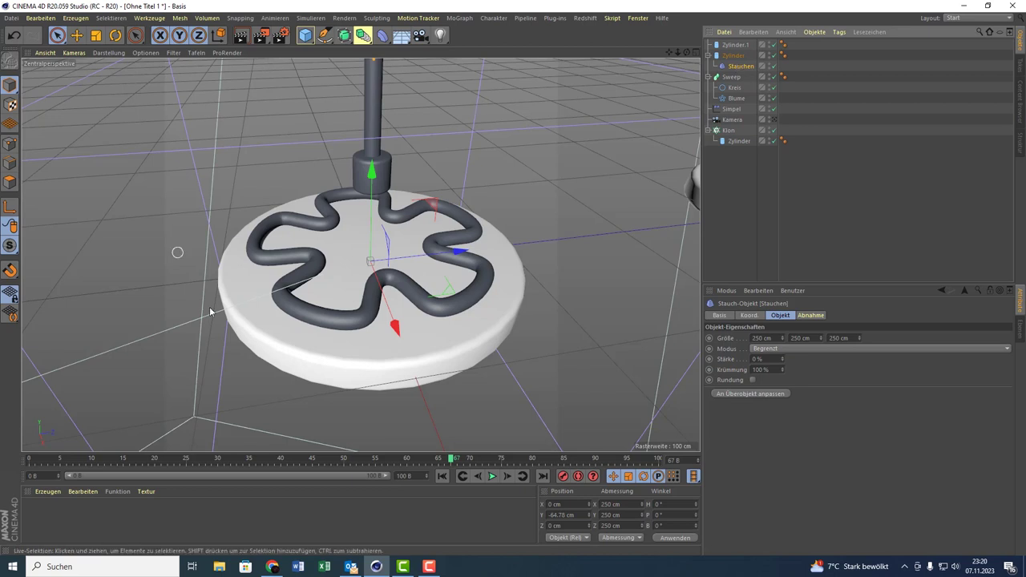
click(745, 394)
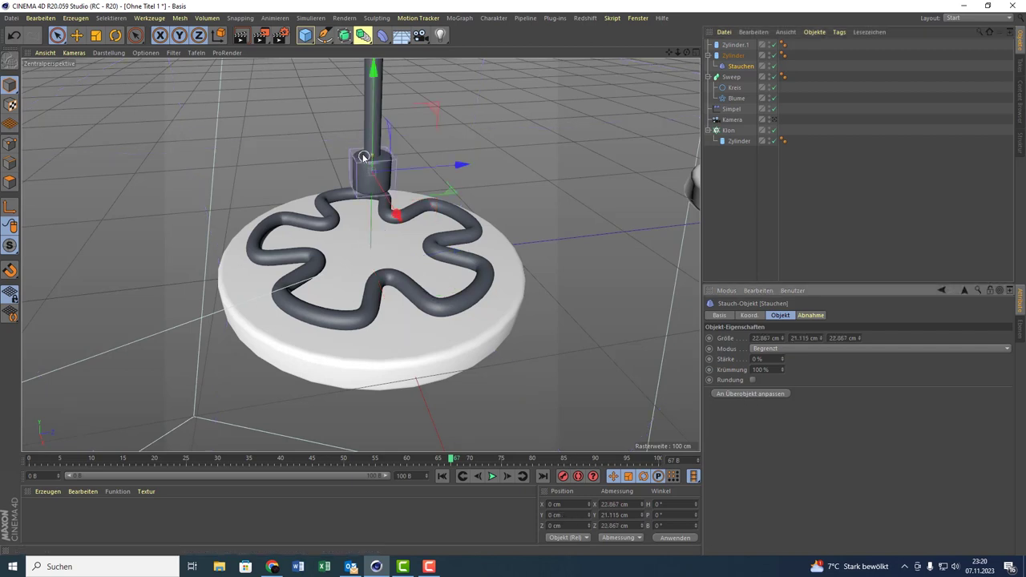
scroll(368, 161, up, 2)
scroll(381, 164, up, 2)
scroll(387, 169, up, 2)
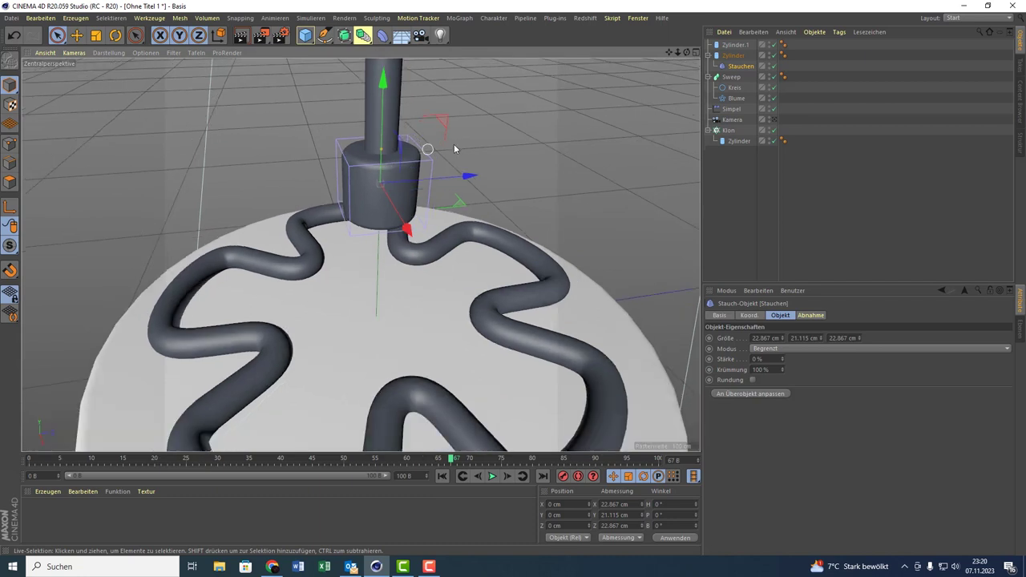
click(733, 66)
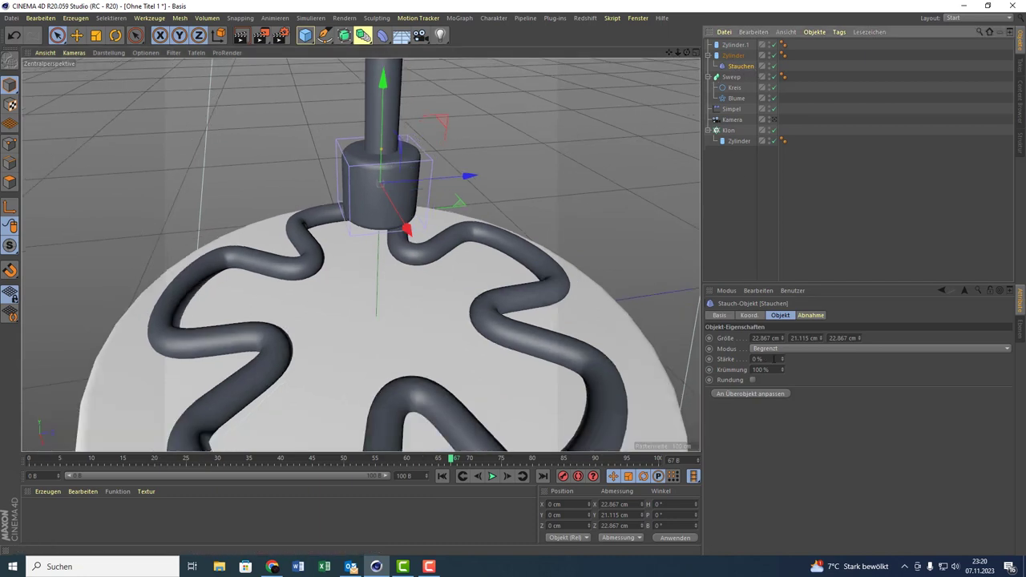
mouse_move(781, 360)
mouse_down()
mouse_move(784, 377)
mouse_move(783, 366)
mouse_up()
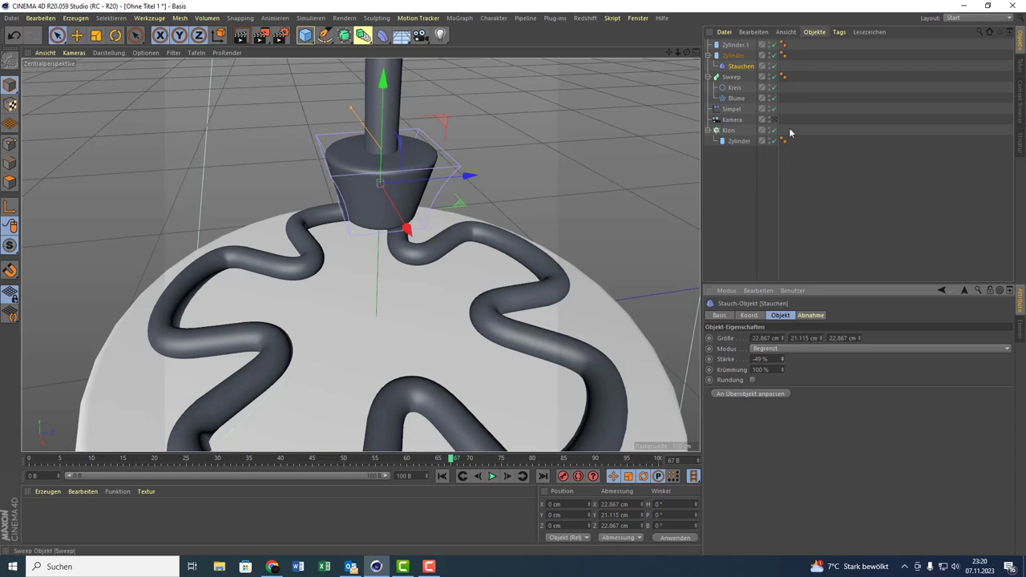
click(630, 195)
mouse_move(631, 194)
alt+mouse_down()
mouse_move(568, 230)
mouse_move(600, 231)
alt+mouse_up()
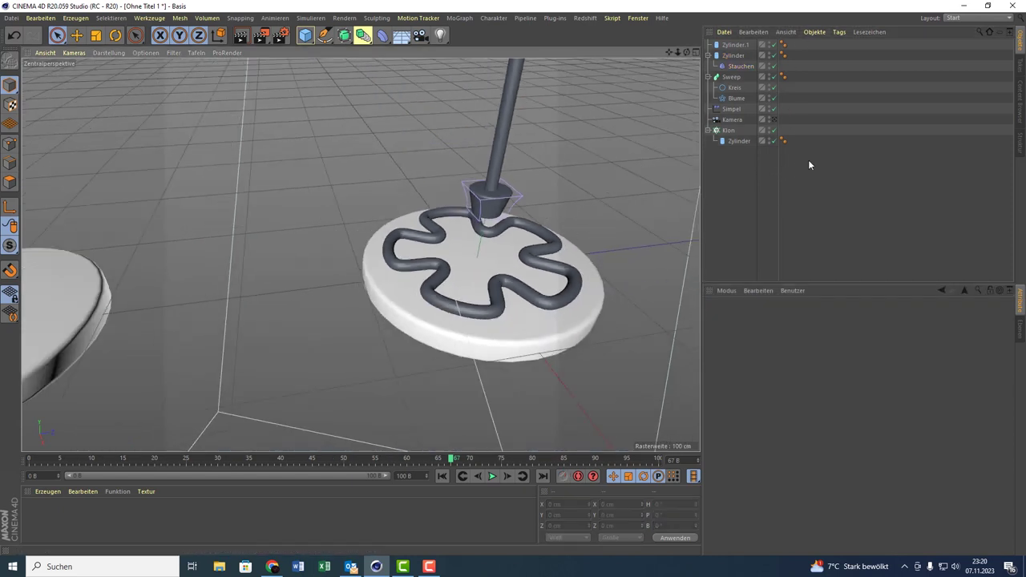
- Select Zylinder.1, Zylinder and Stauchen and group them under a new Null with Alt+G
click(771, 127)
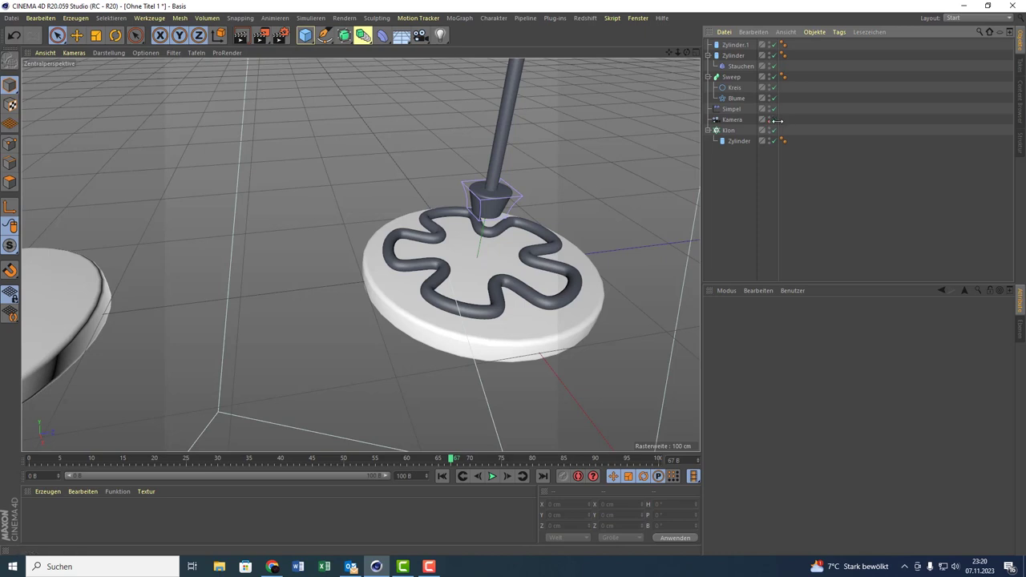
click(774, 121)
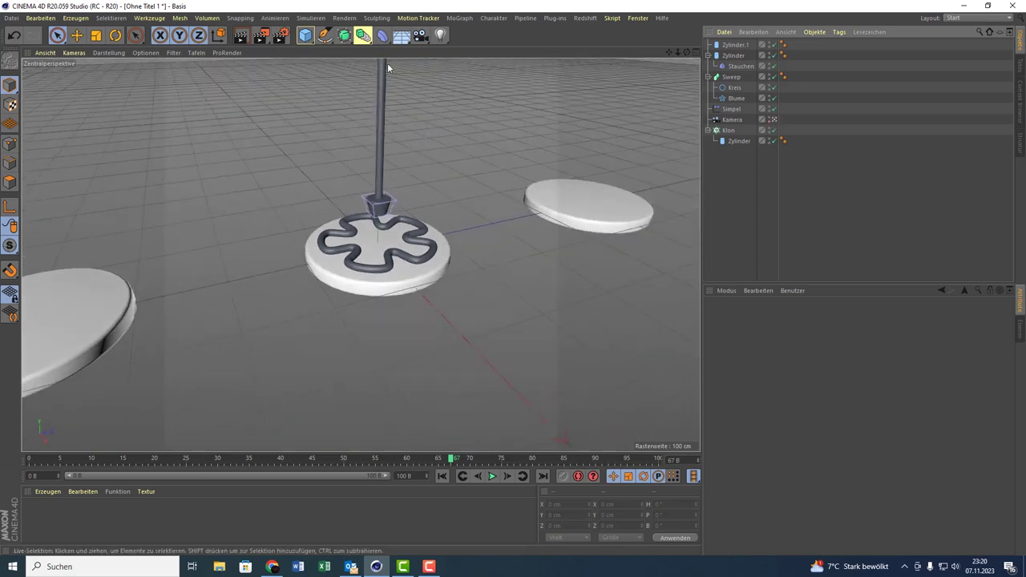
click(775, 120)
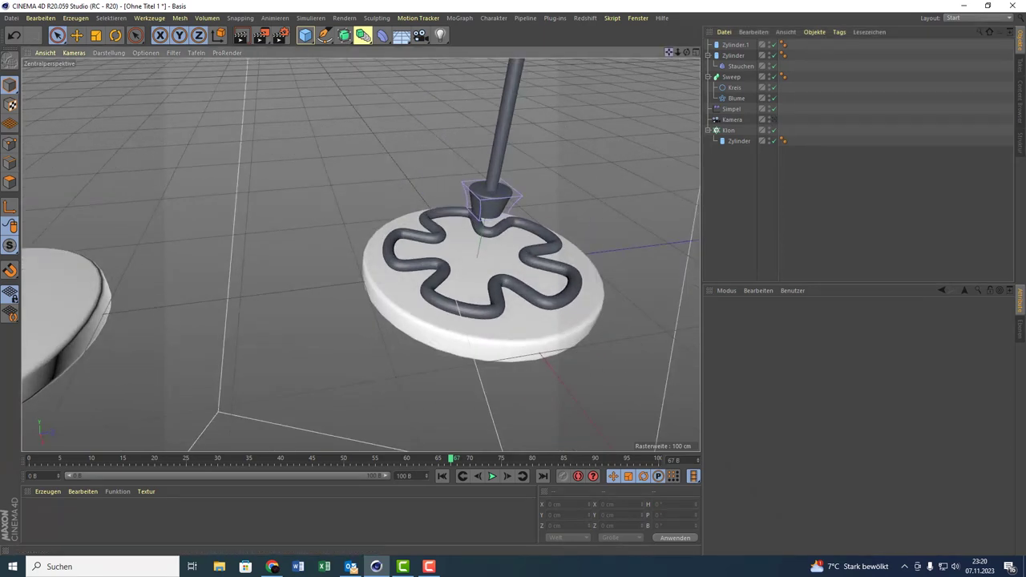
drag(670, 53, 503, 183)
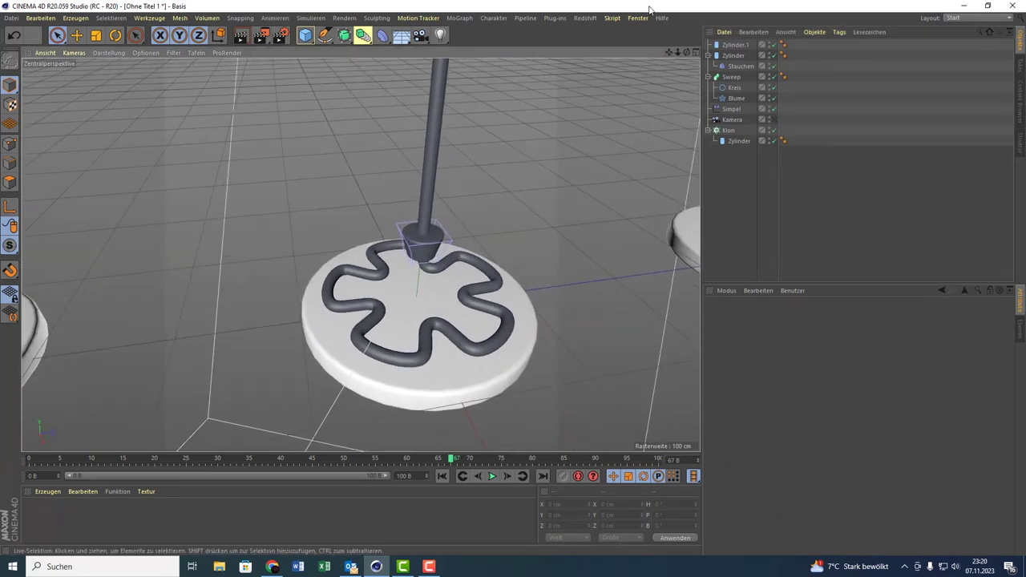
drag(784, 55, 733, 33)
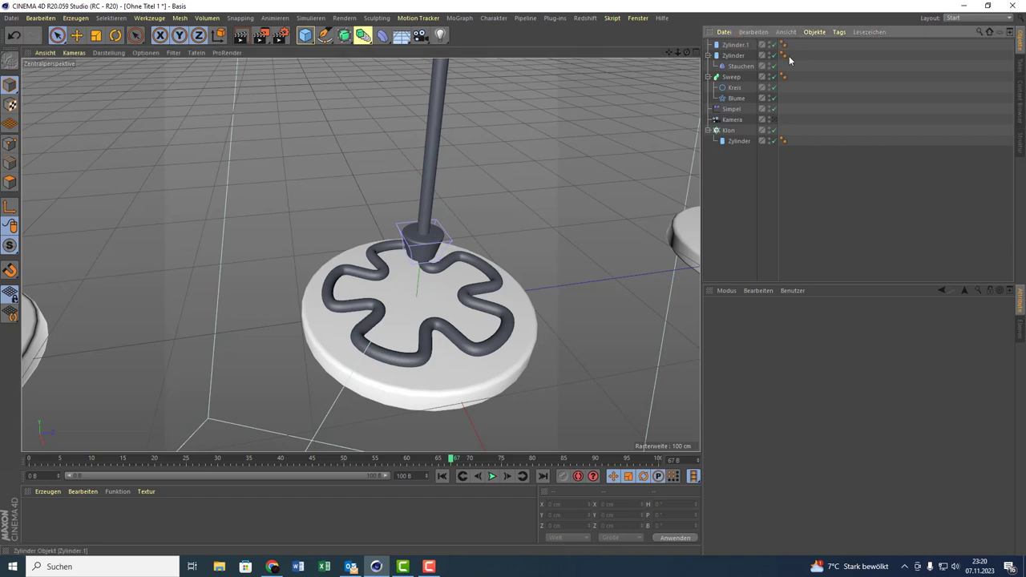
drag(795, 69, 692, 31)
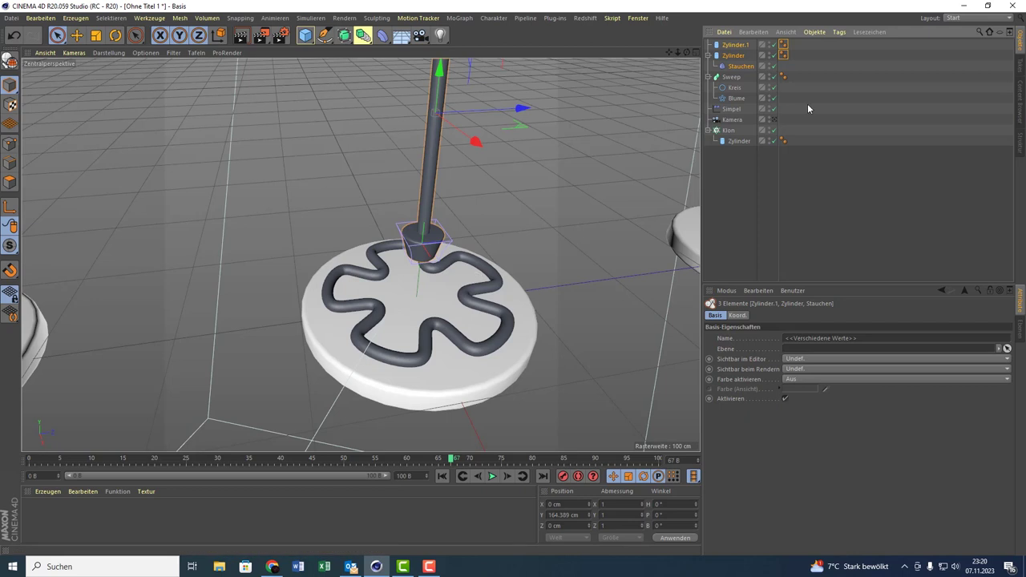
click(795, 60)
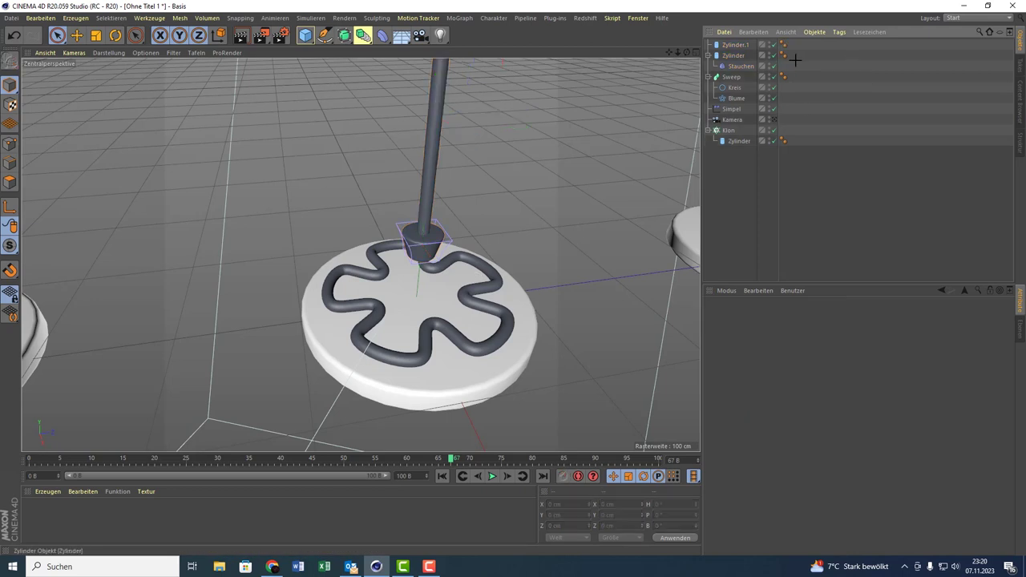
drag(799, 64, 717, 42)
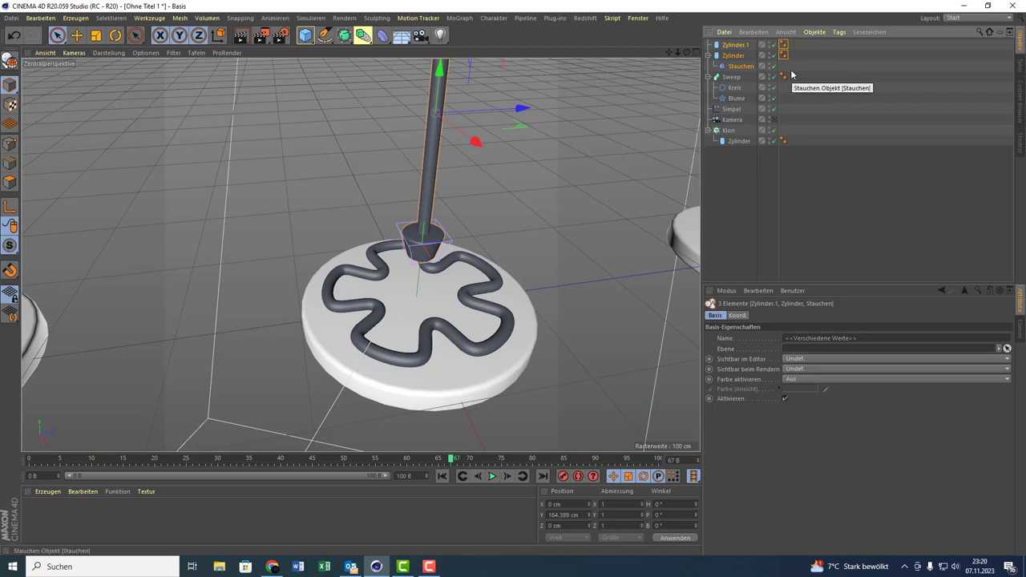
key(alt+g)
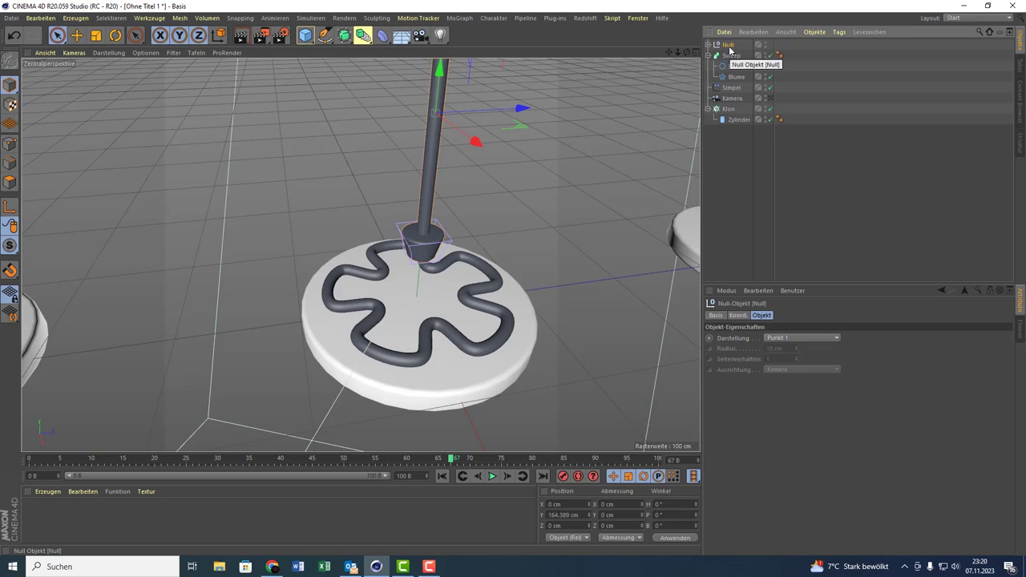
- Give the Null group an Align to Spline tag that uses Blume as its spline path
right_click(734, 50)
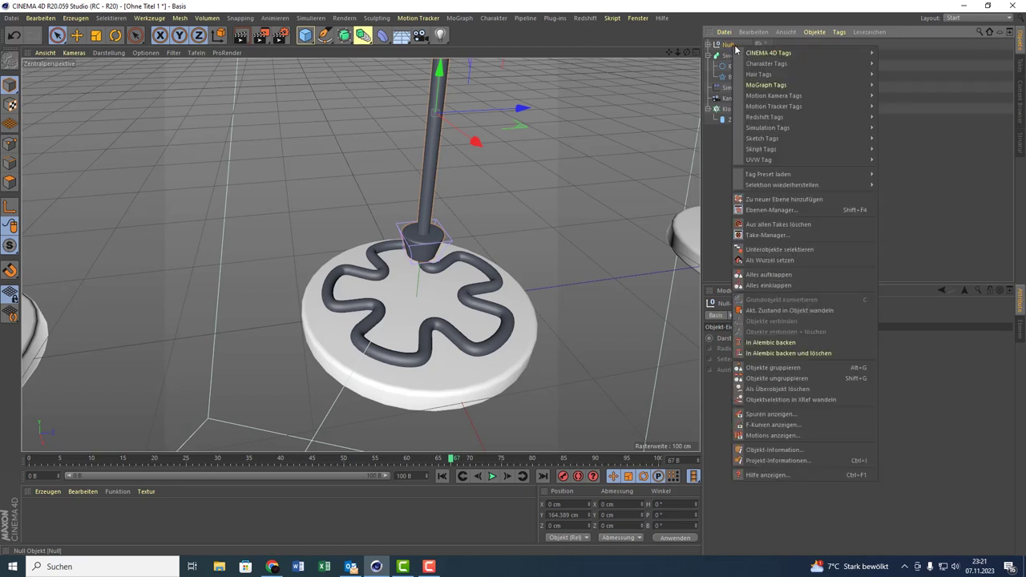
mouse_move(769, 53)
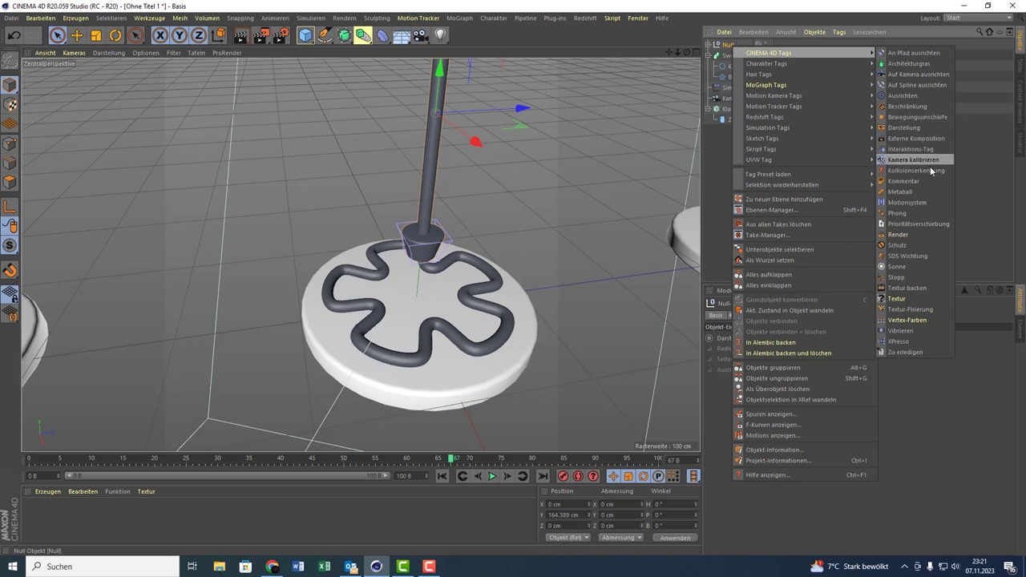
click(927, 85)
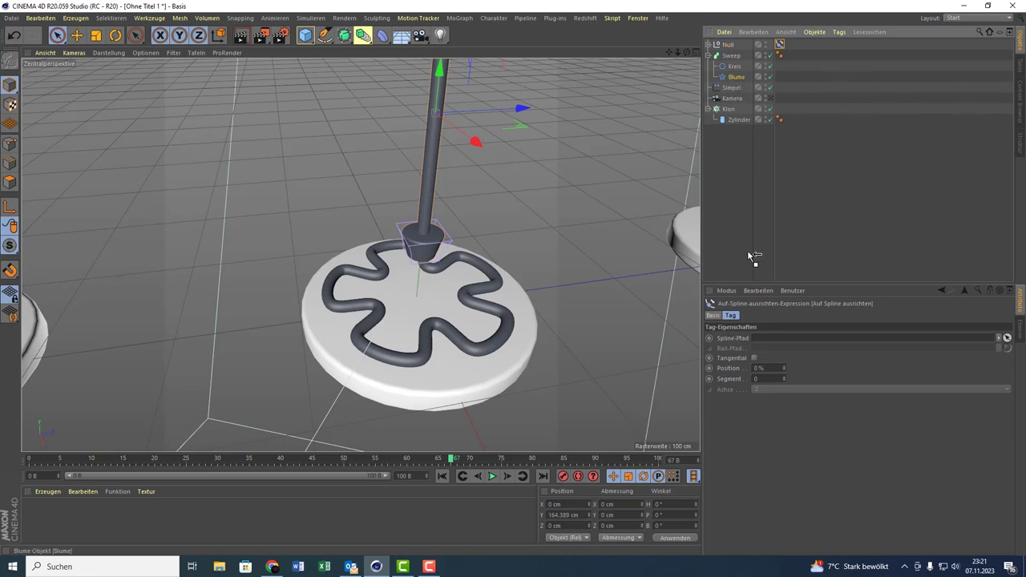
drag(778, 335, 781, 341)
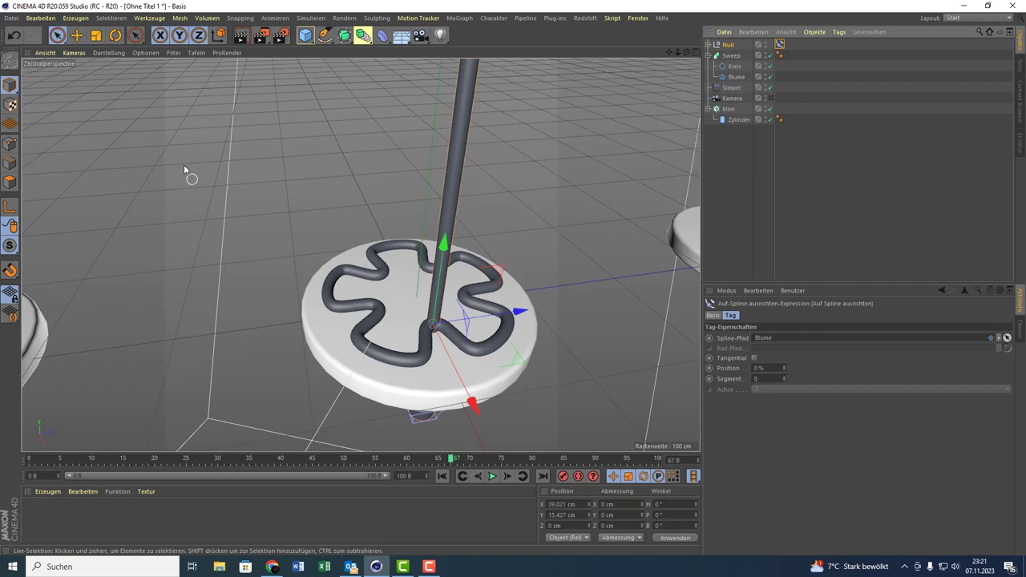
- Move the stick's axis down to its lower tip and test it travelling along the flower path
click(10, 207)
drag(444, 282, 441, 385)
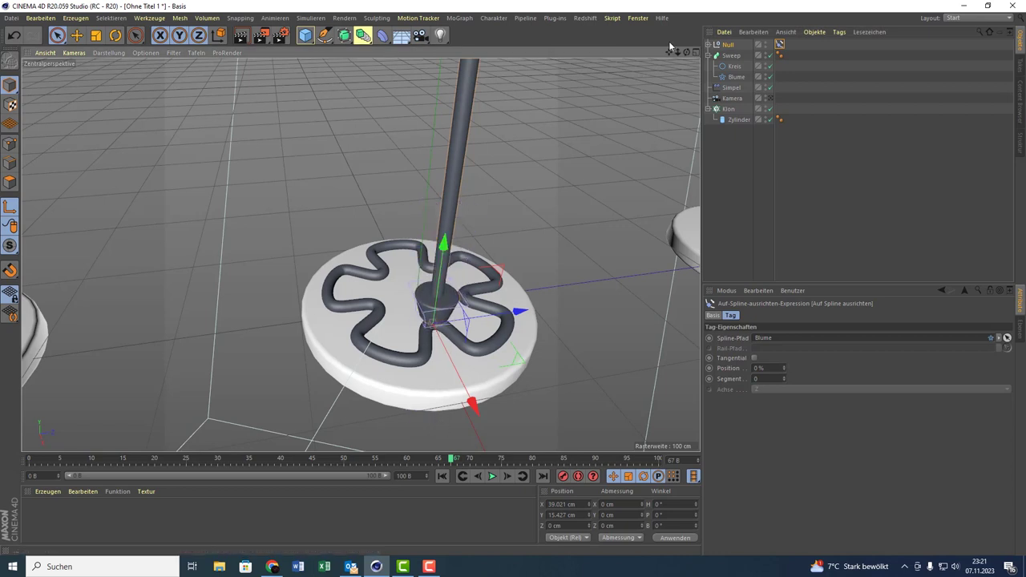
drag(686, 53, 682, 81)
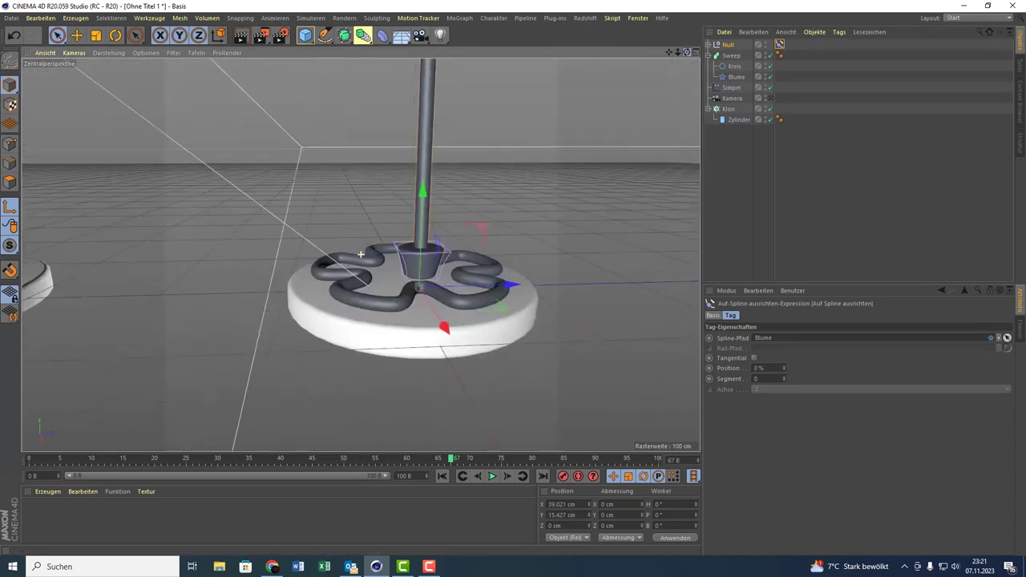
drag(361, 254, 688, 68)
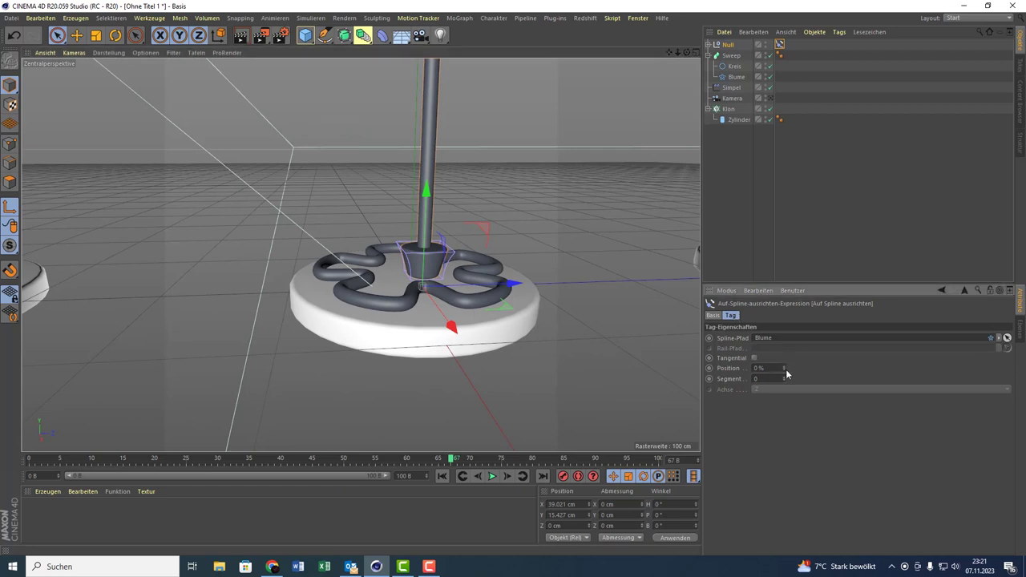
drag(786, 368, 784, 368)
drag(687, 52, 642, 96)
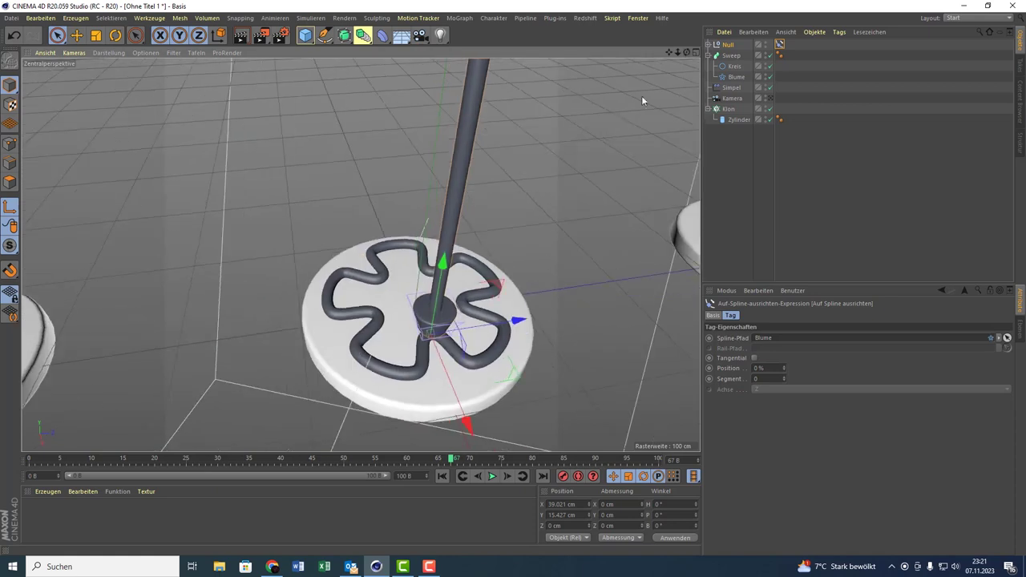
click(281, 460)
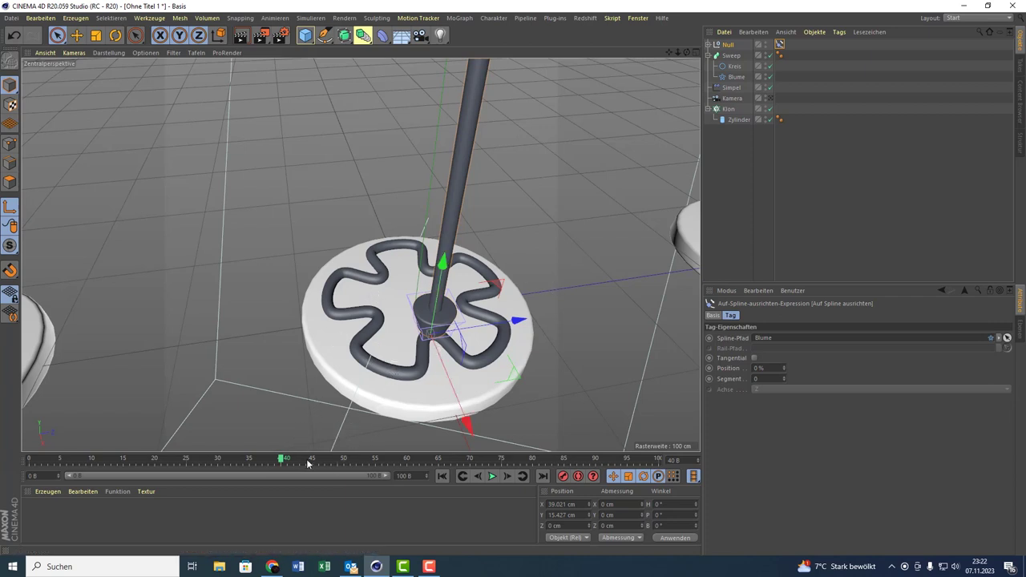
- Keyframe the path Position at 0% on frame 45 and 100% on frame 80, then play it back
click(710, 368)
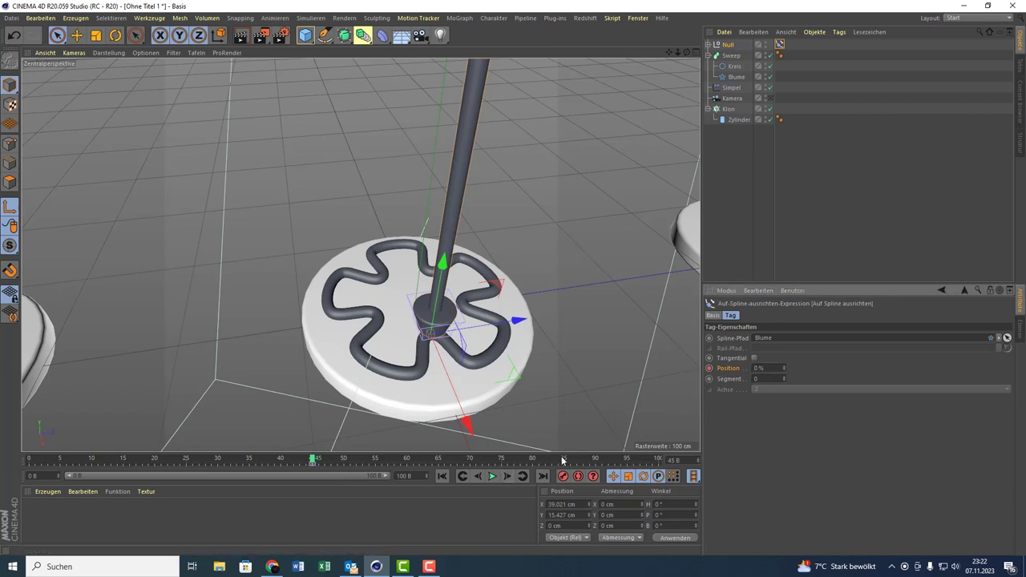
click(534, 460)
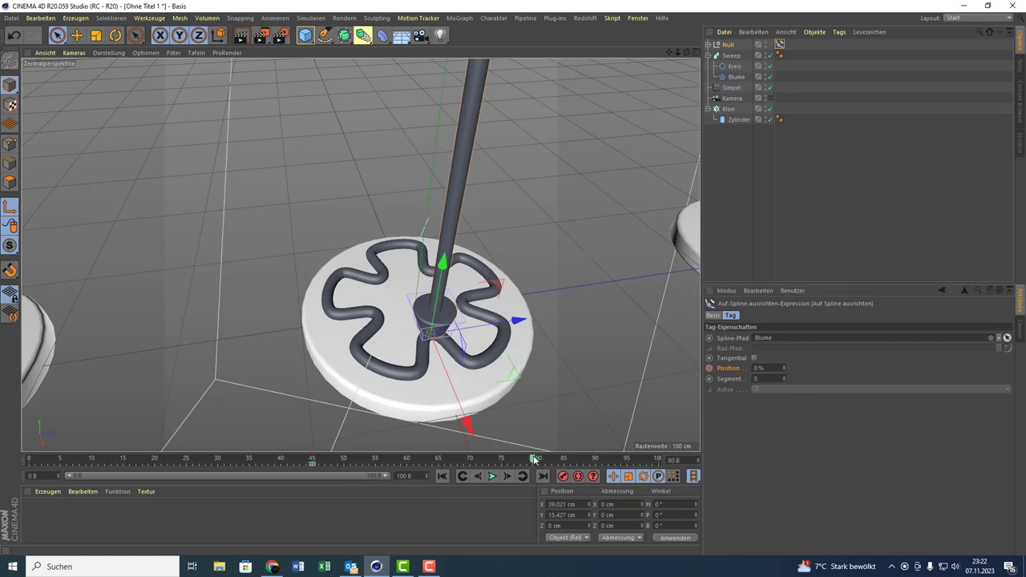
click(773, 378)
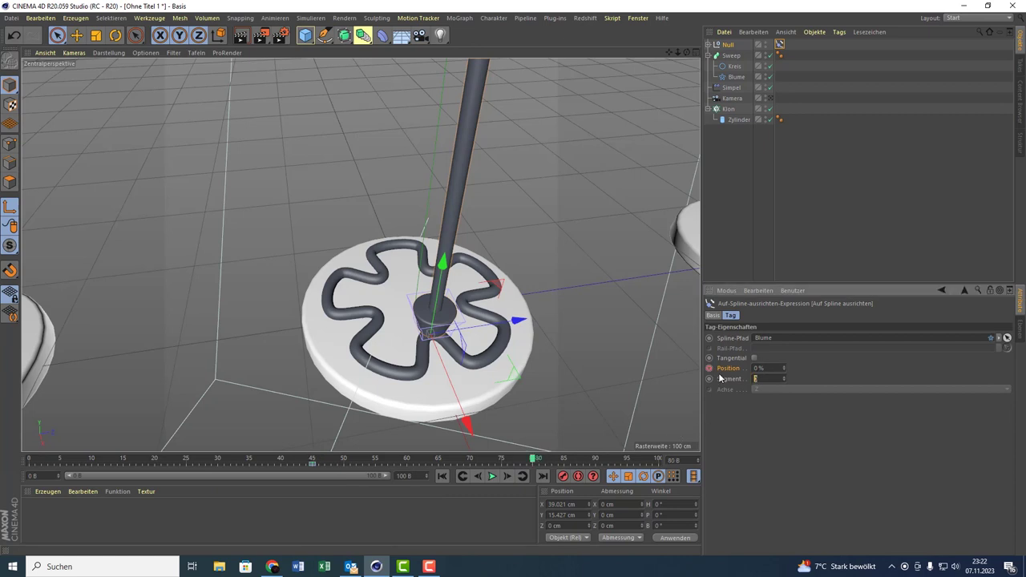
click(766, 368)
text(100)
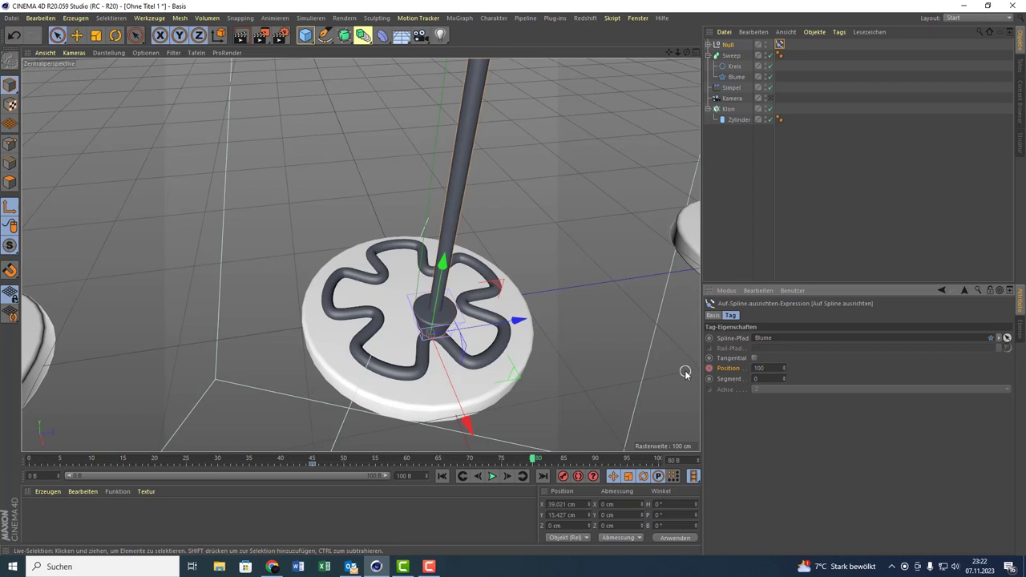
key(Return)
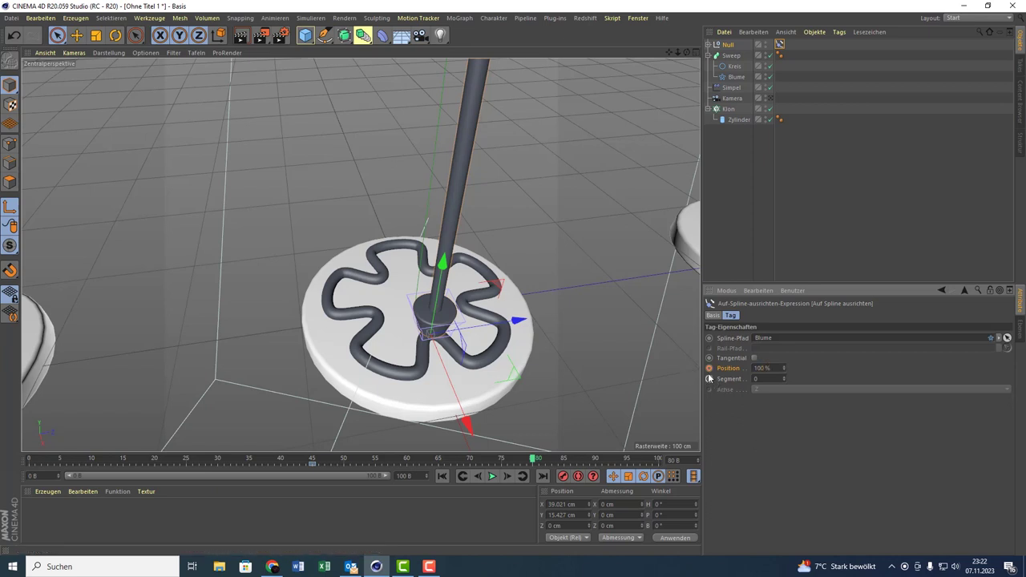
click(495, 477)
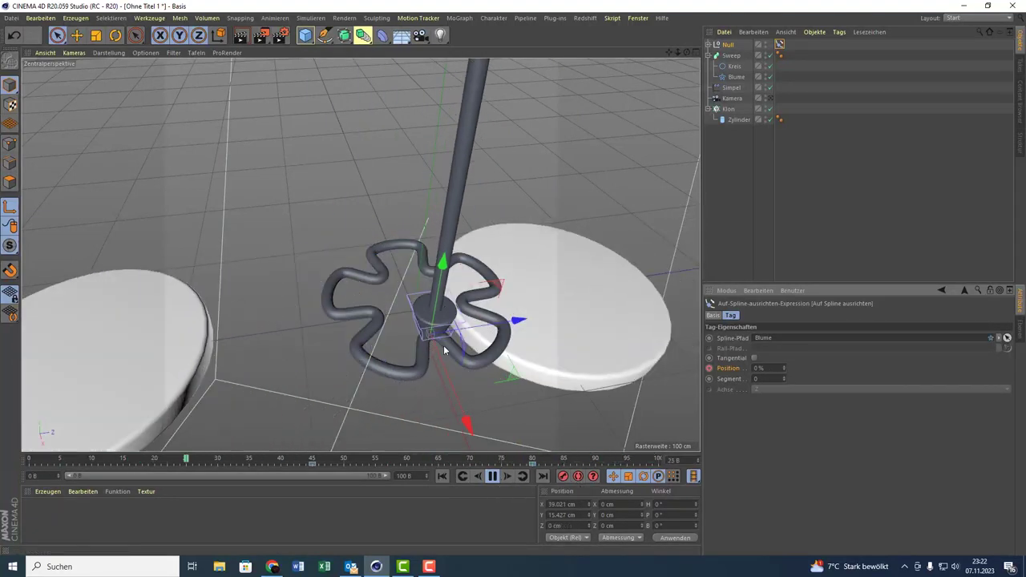
click(492, 476)
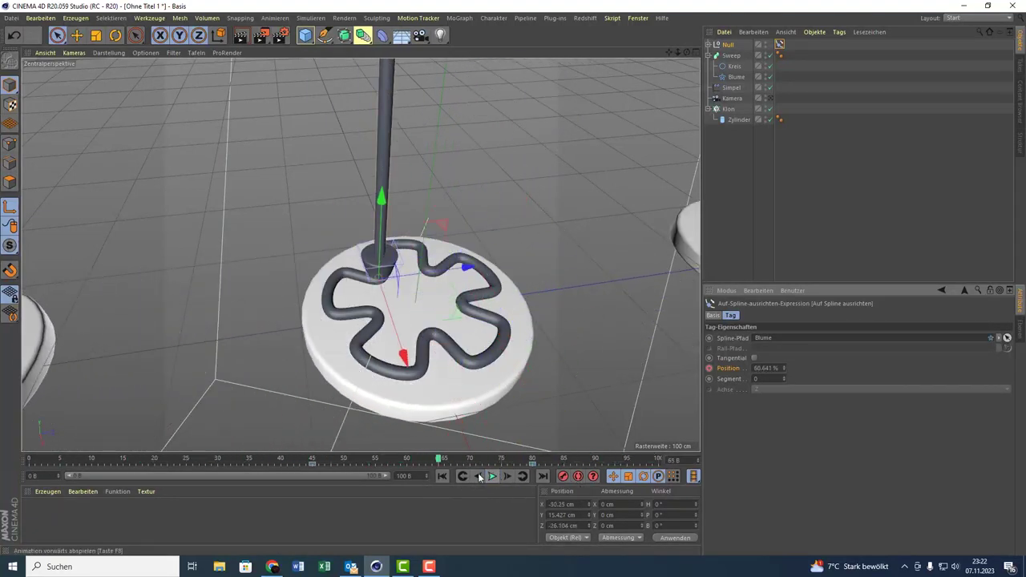
click(730, 58)
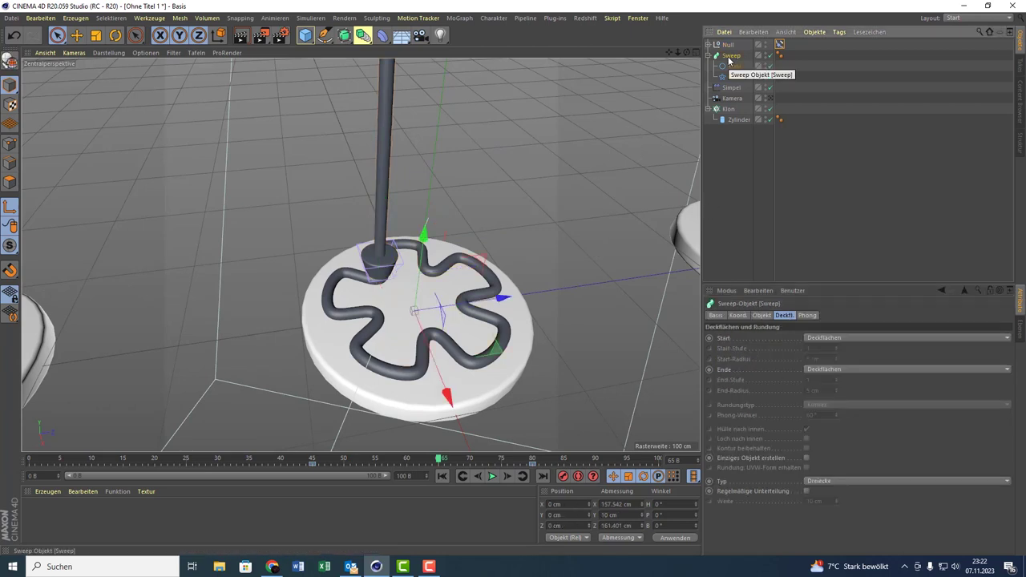
- Display the Sweep's Objekt properties showing its Wachstum Start and Wachstum Ende values
click(709, 109)
click(709, 109)
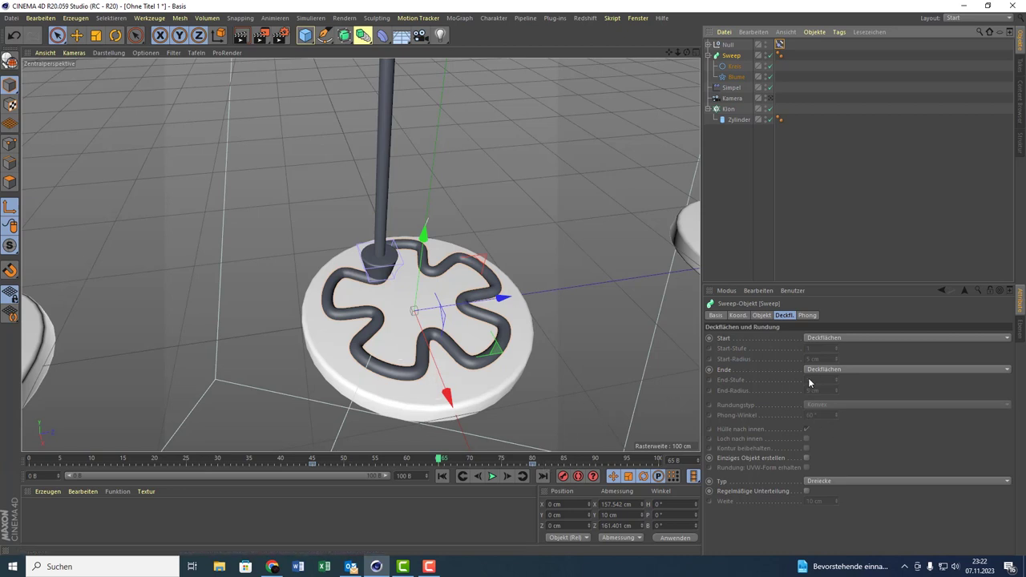
click(756, 315)
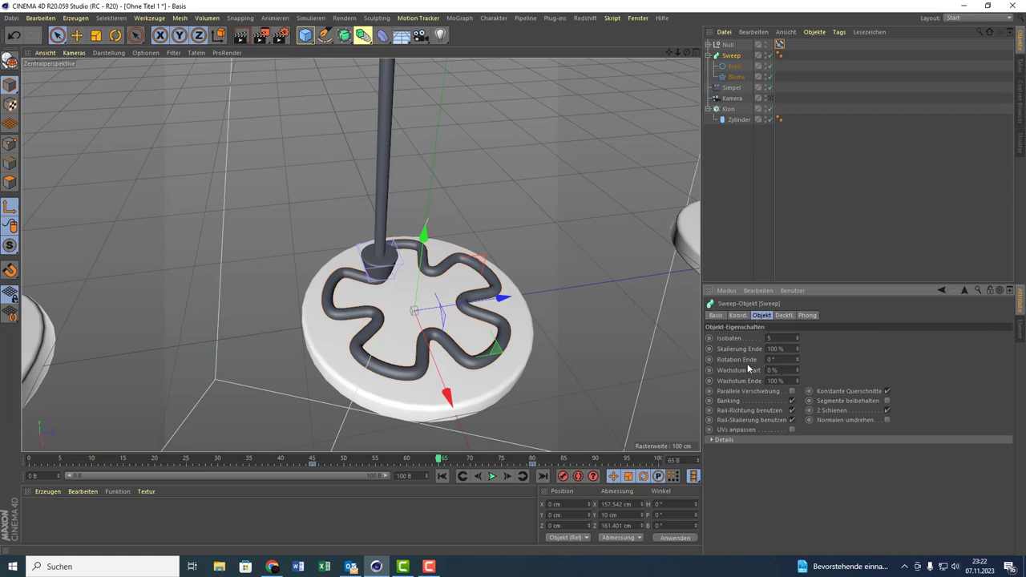
mouse_move(797, 382)
mouse_down()
mouse_move(770, 381)
mouse_move(797, 382)
mouse_up()
- Keyframe Wachstum Ende at 0% on frame 45 and 100% on frame 80, then play to watch the tube grow
click(301, 463)
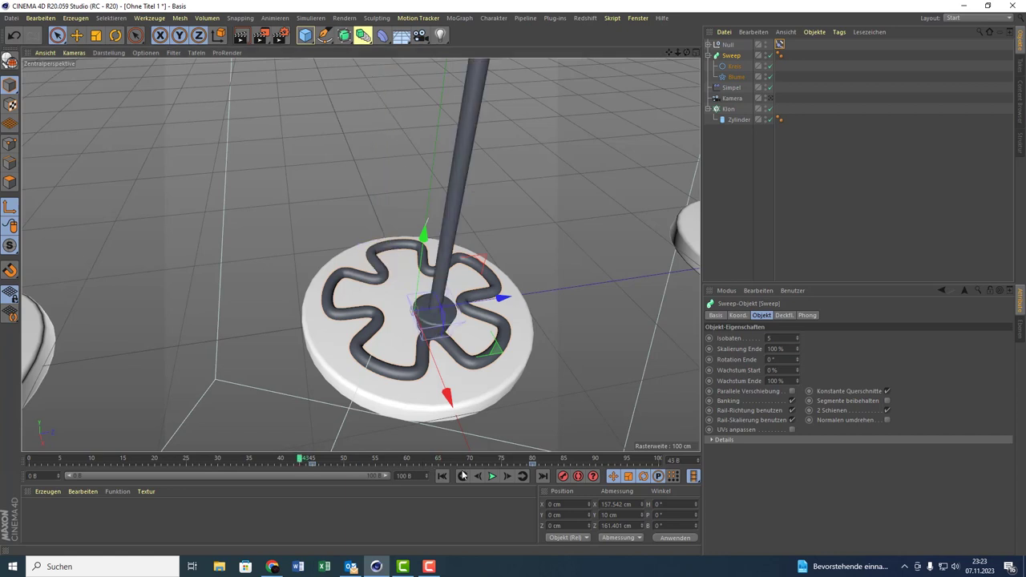
click(492, 476)
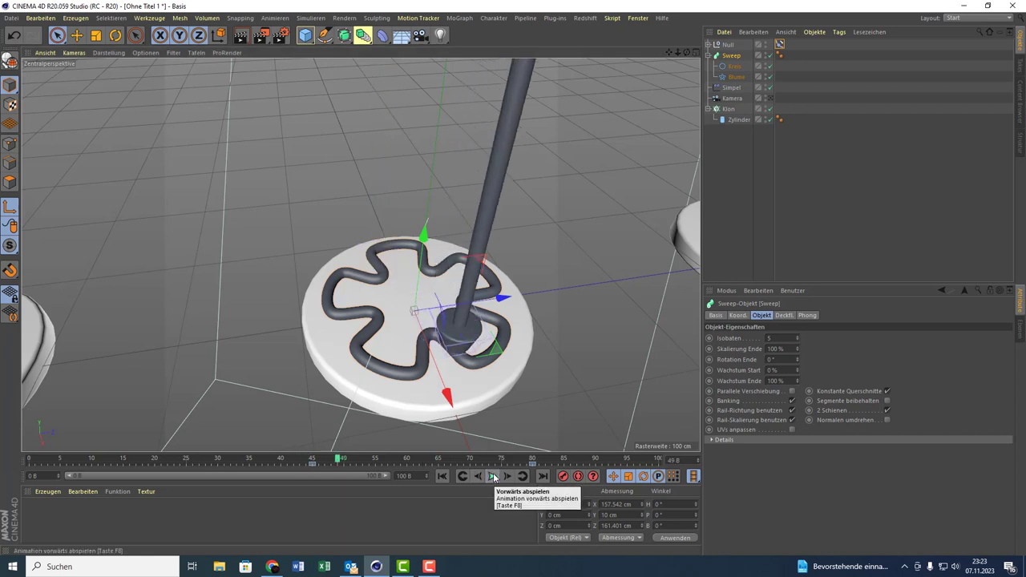
click(492, 475)
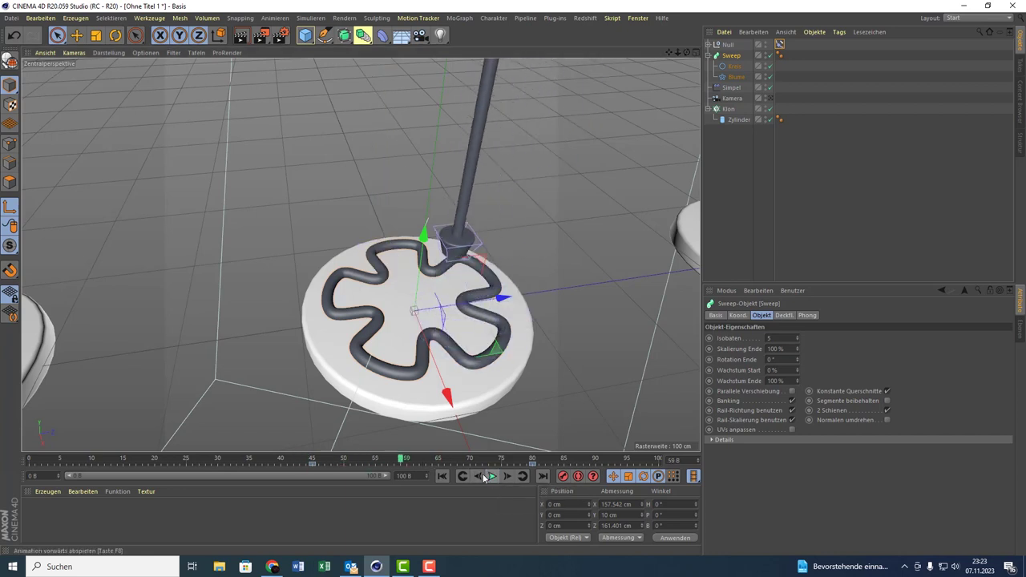
click(313, 458)
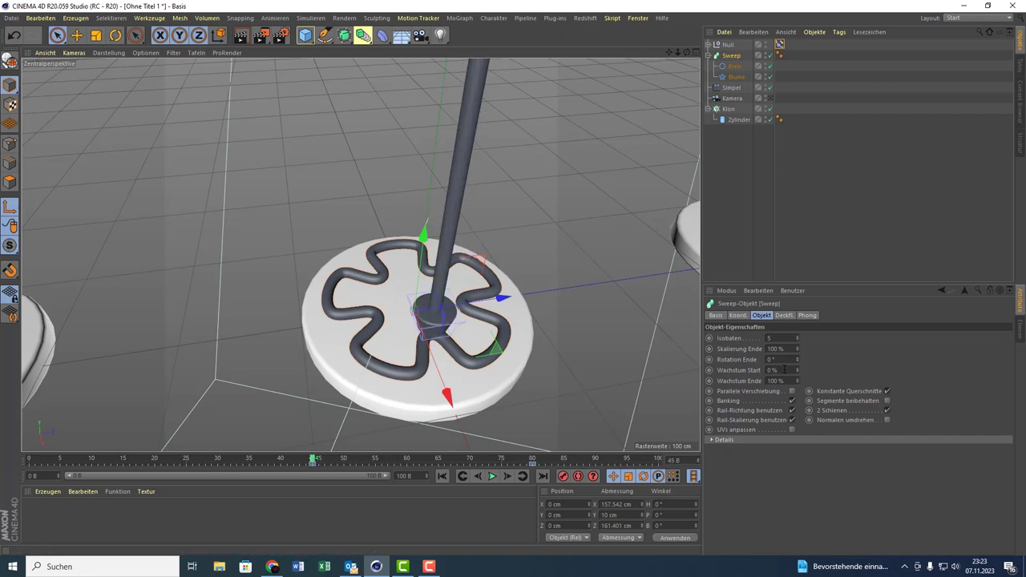
drag(798, 384, 789, 380)
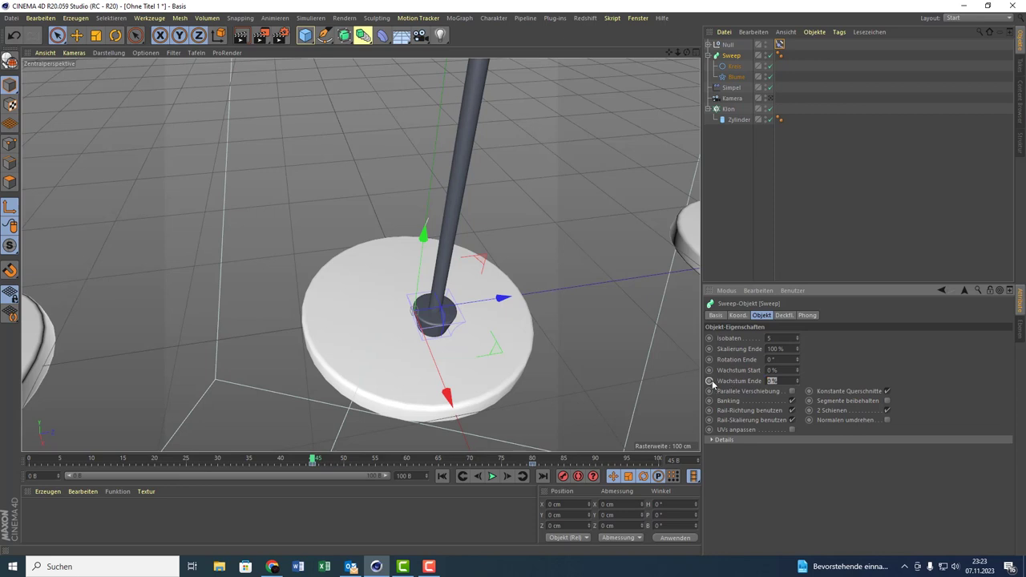
click(533, 459)
double_click(782, 380)
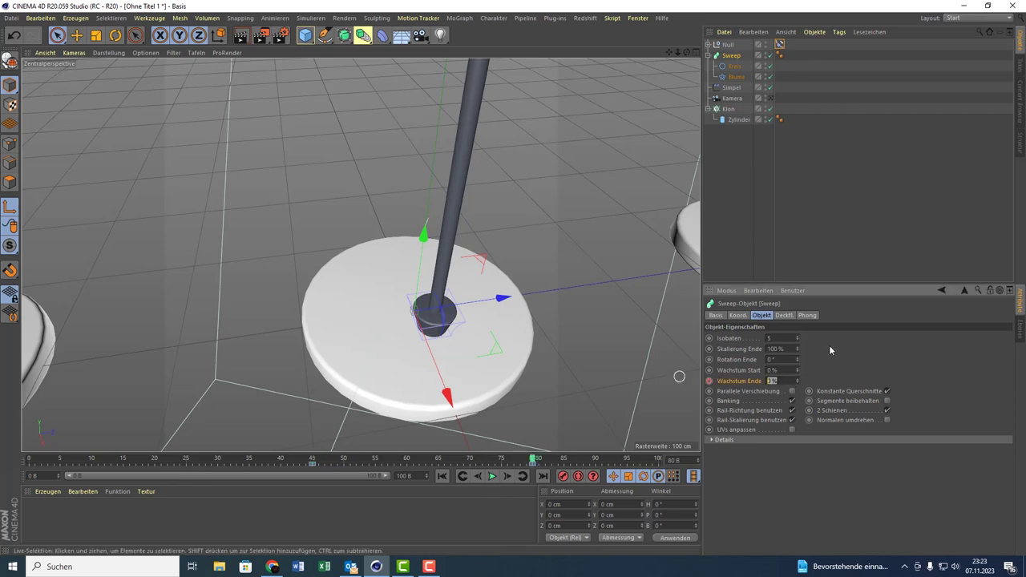
text(100)
key(Return)
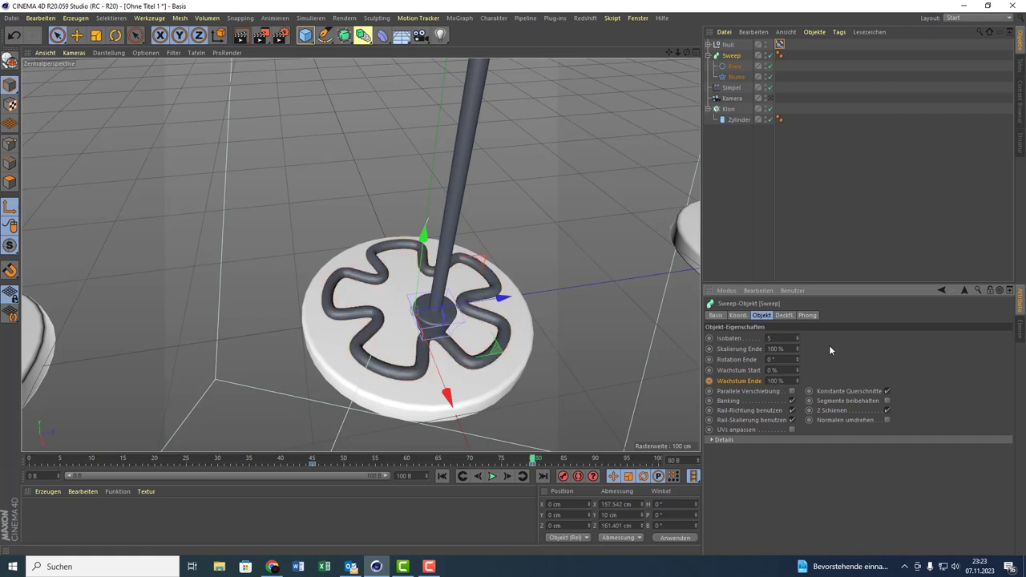
ctrl+click(709, 380)
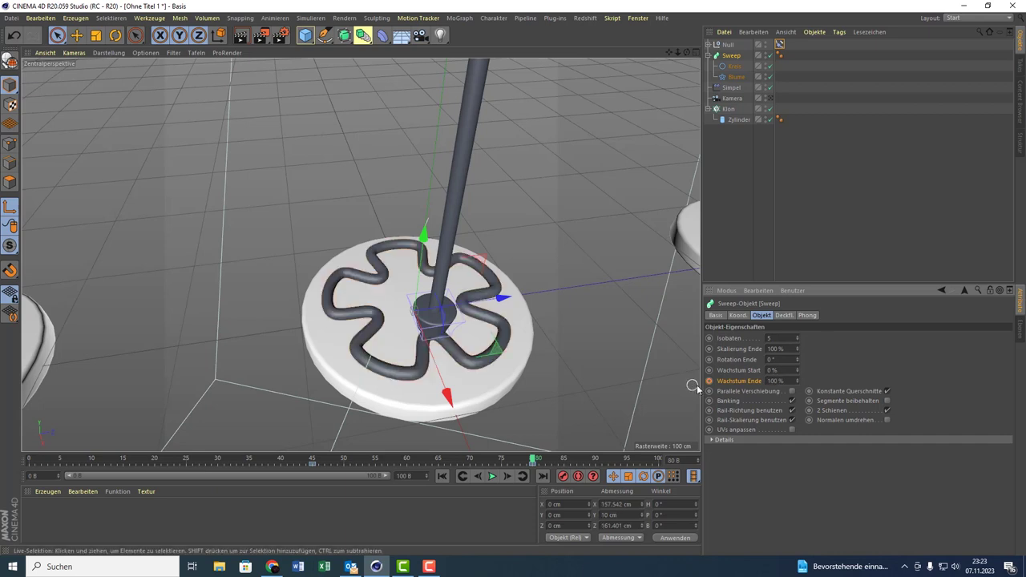
click(494, 478)
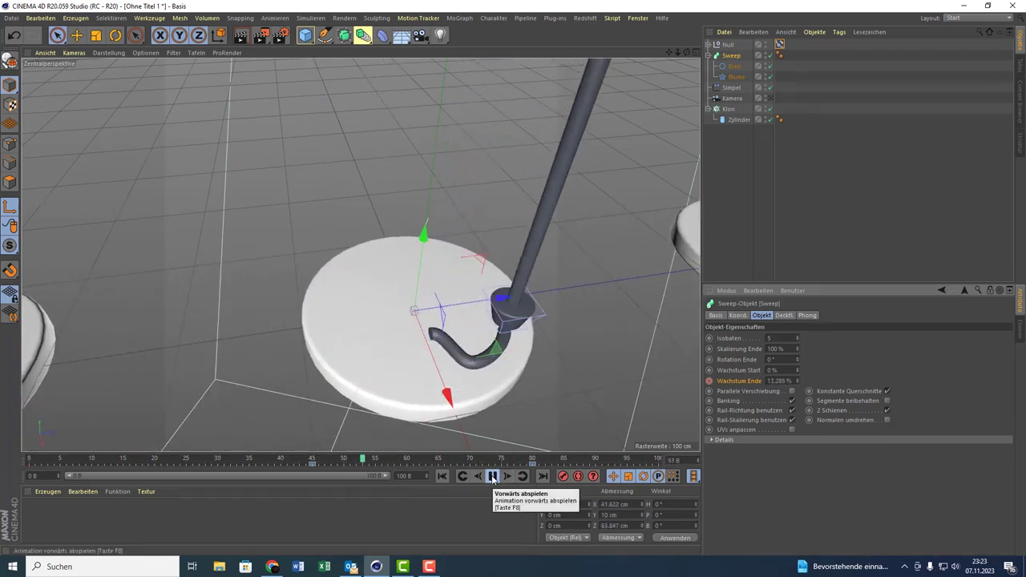
click(493, 476)
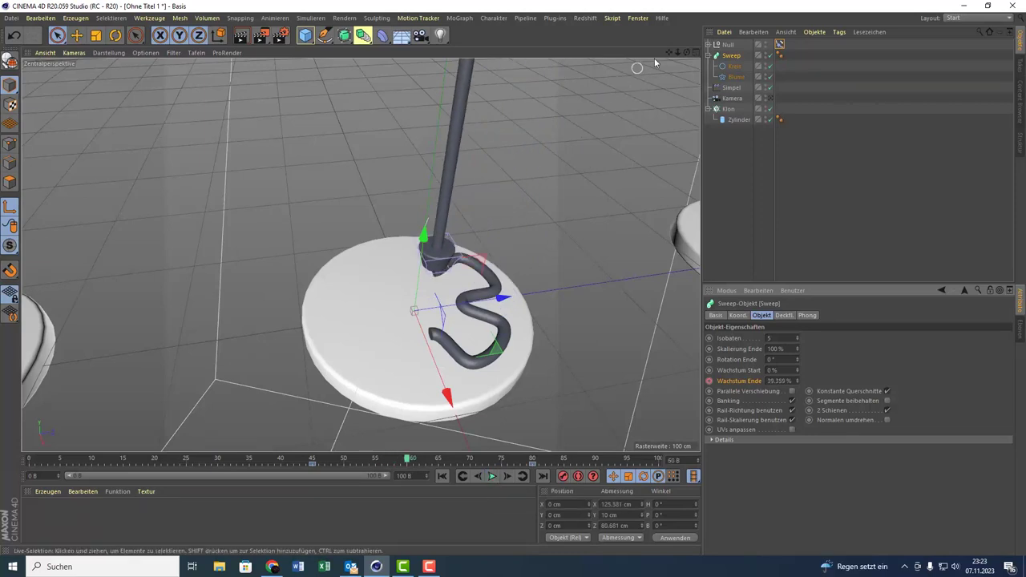
drag(687, 53, 593, 190)
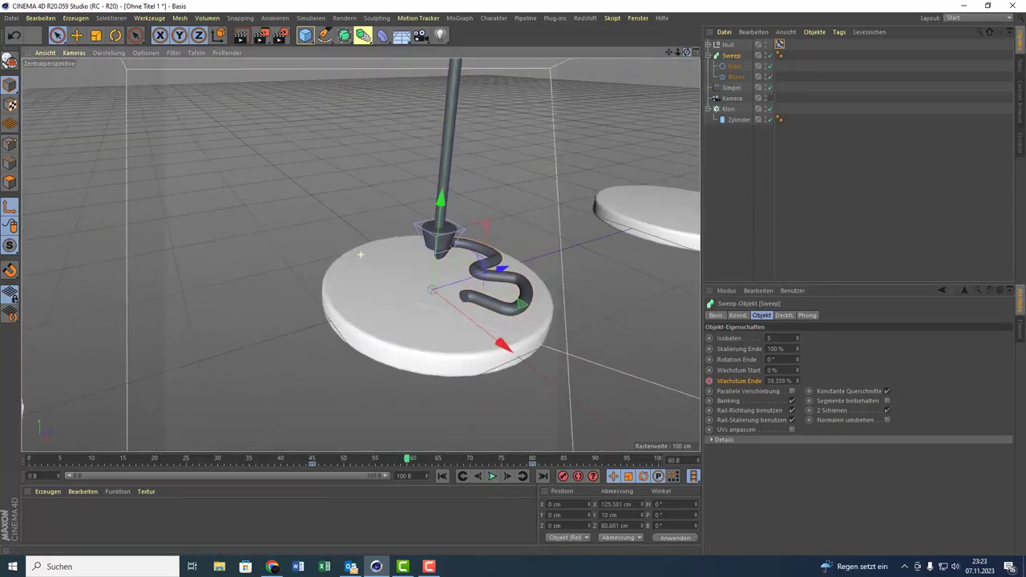
scroll(483, 344, up, 3)
scroll(482, 341, up, 5)
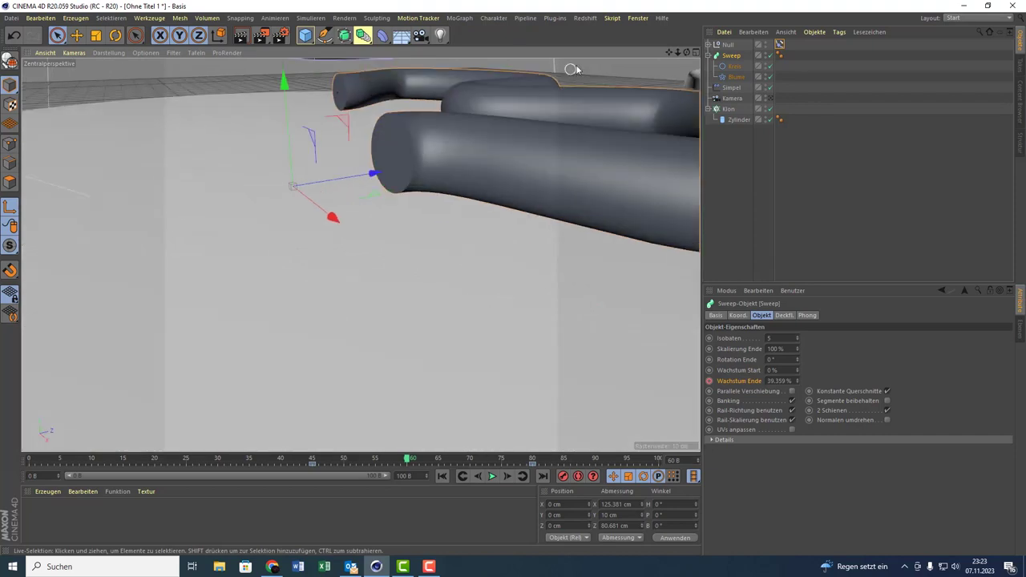
drag(666, 55, 743, 86)
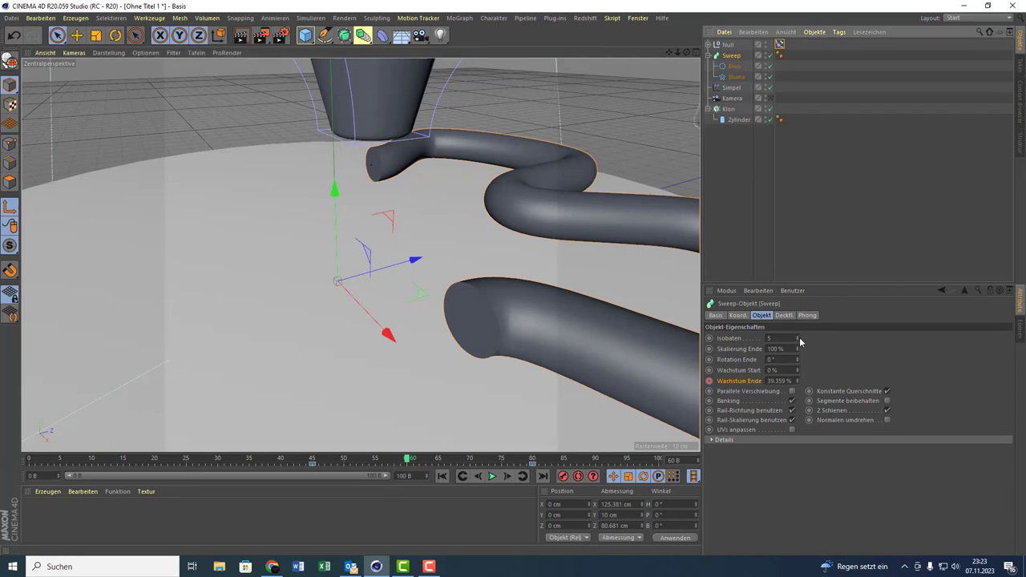
- Give the sweep's start a rounded cap with Kontur beibehalten, more rounding steps and 4 cm radius
click(785, 316)
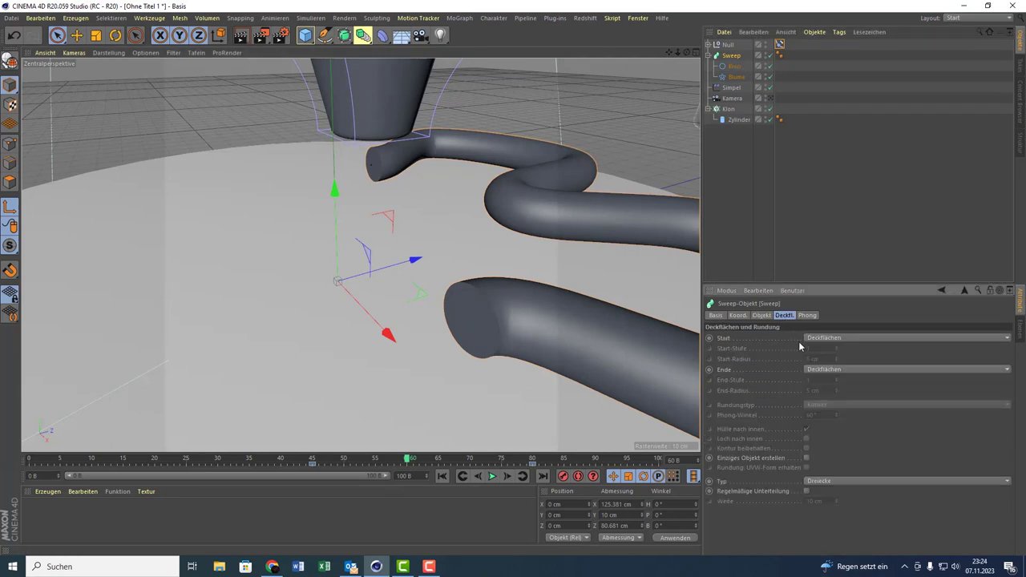
click(831, 338)
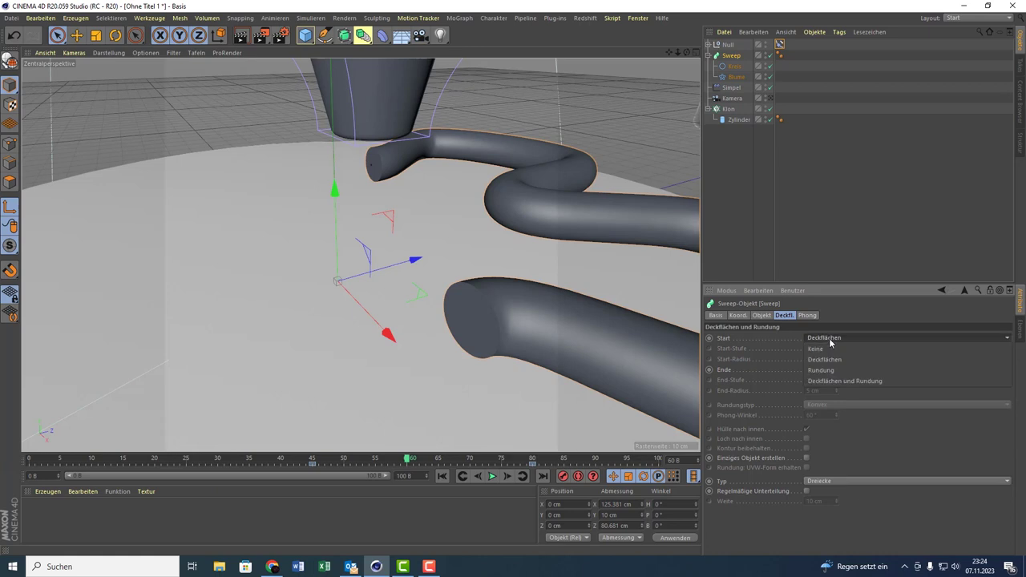
click(855, 382)
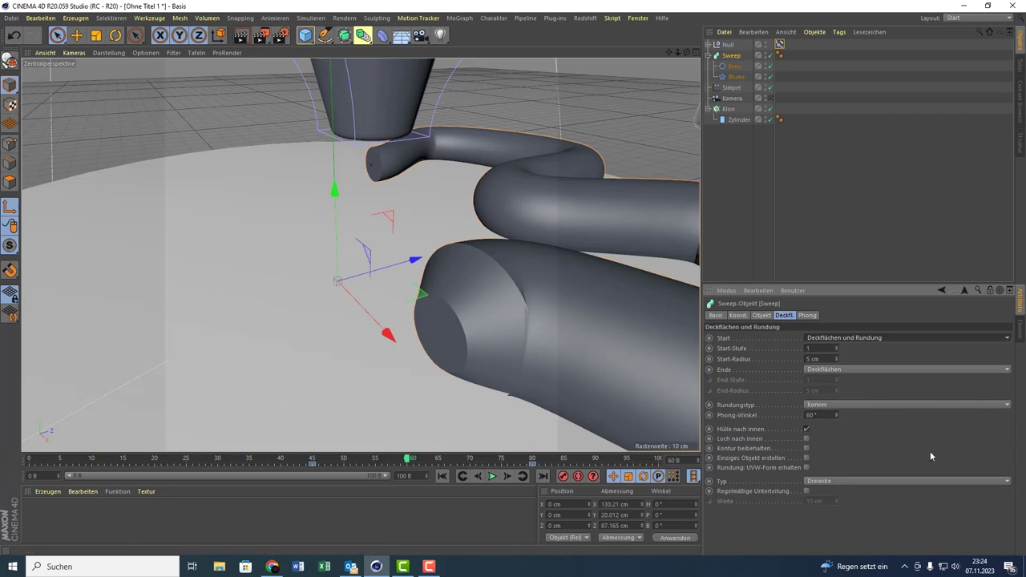
click(805, 449)
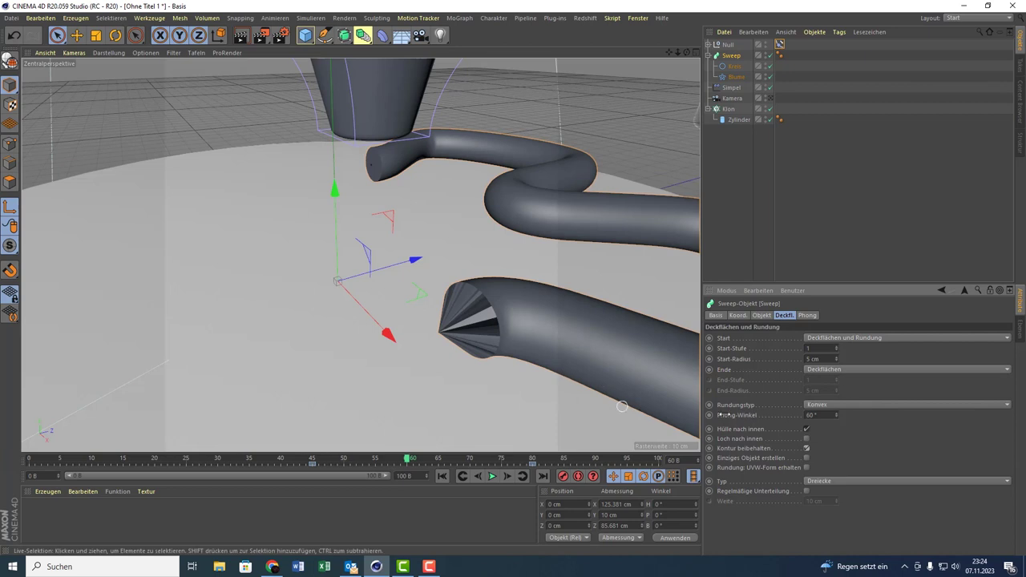
drag(836, 350, 836, 336)
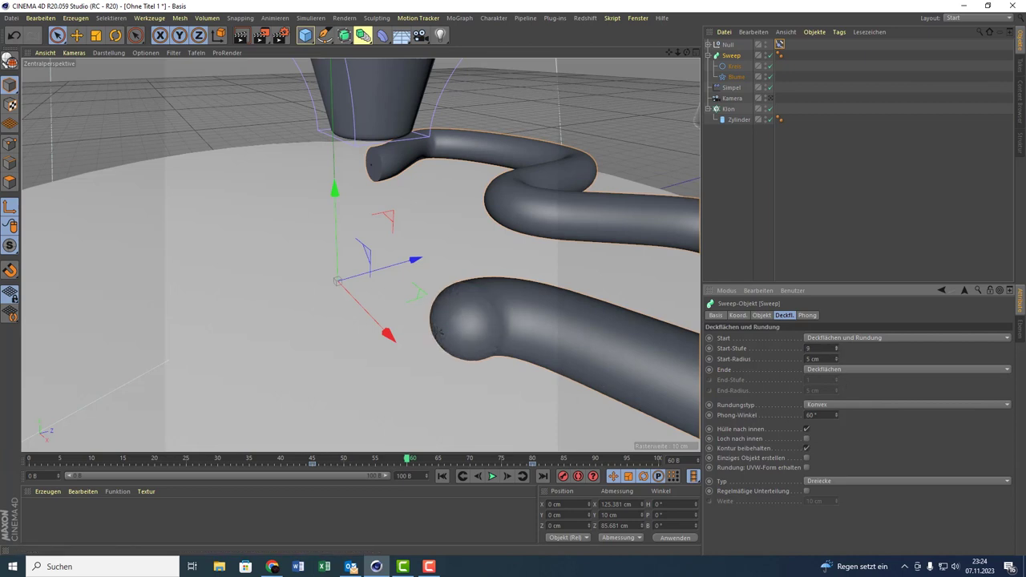
click(836, 361)
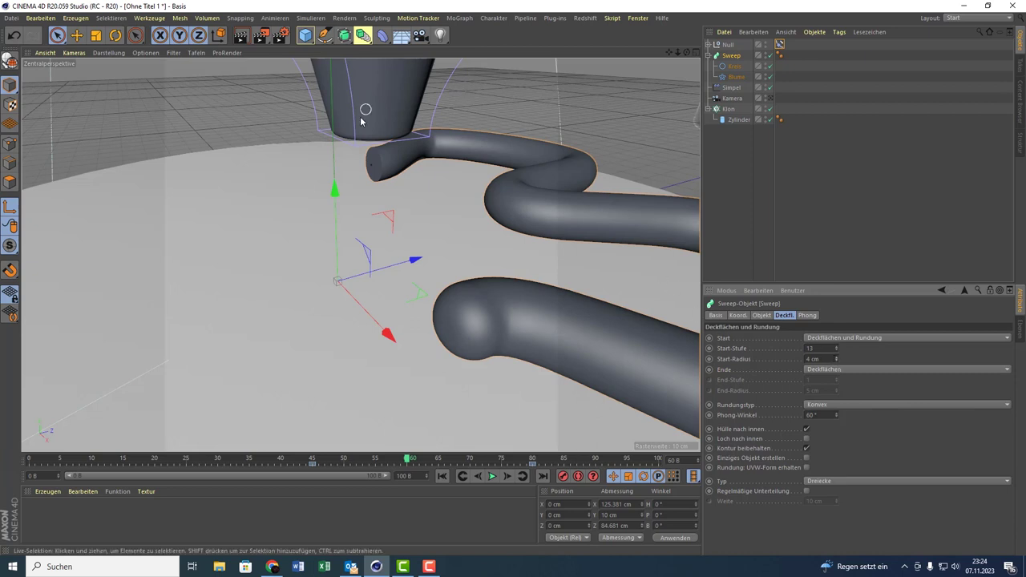
- Give the sweep's end a rounded cap with 13 rounding steps
click(849, 369)
click(847, 402)
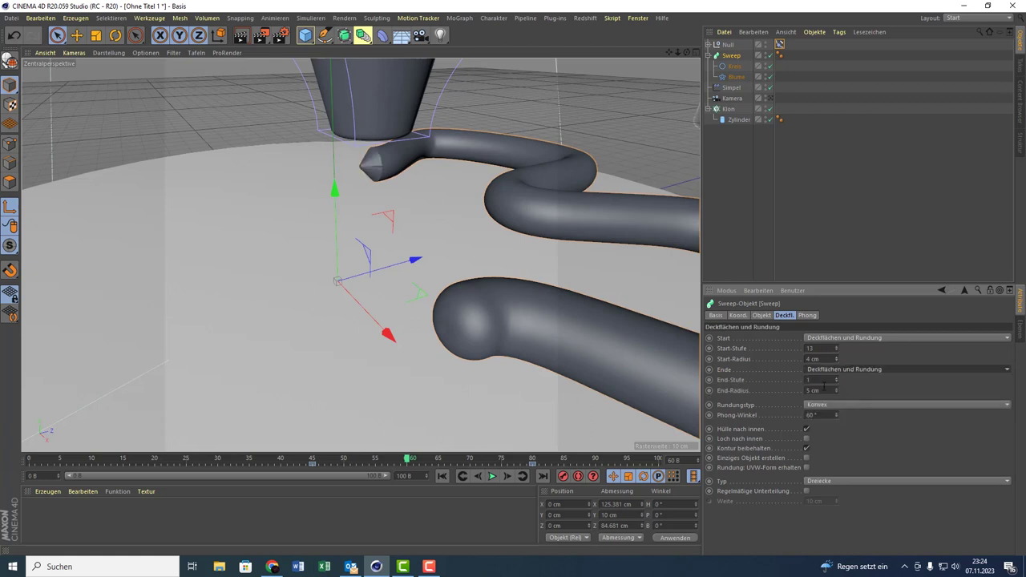
click(823, 380)
text(3)
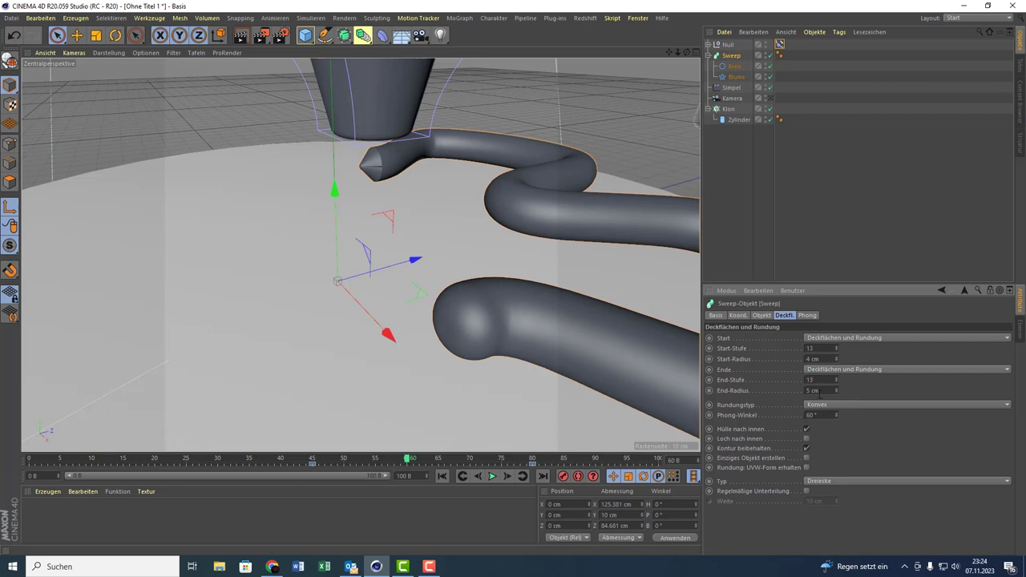
key(Tab)
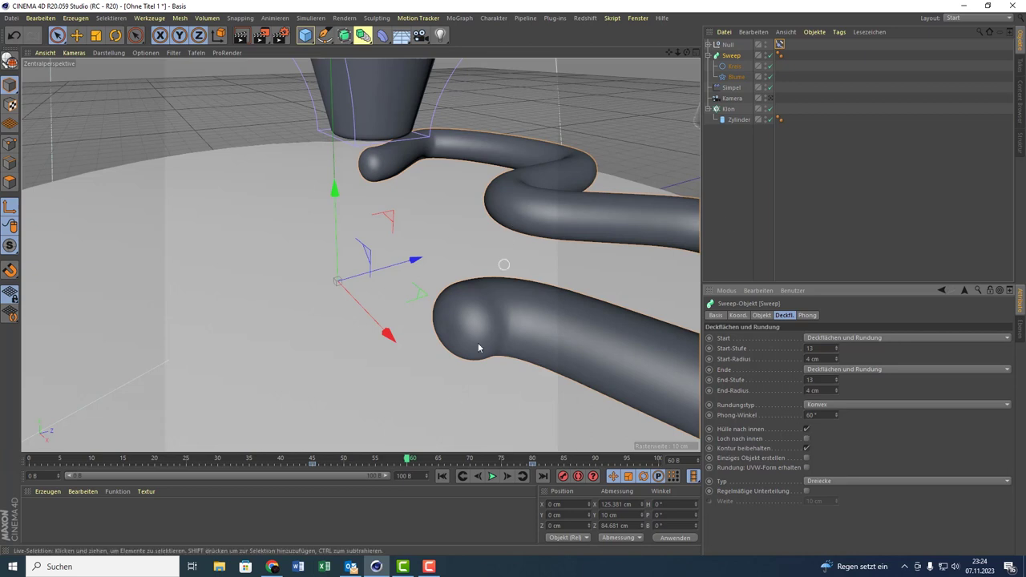
scroll(461, 352, down, 10)
scroll(468, 319, down, 5)
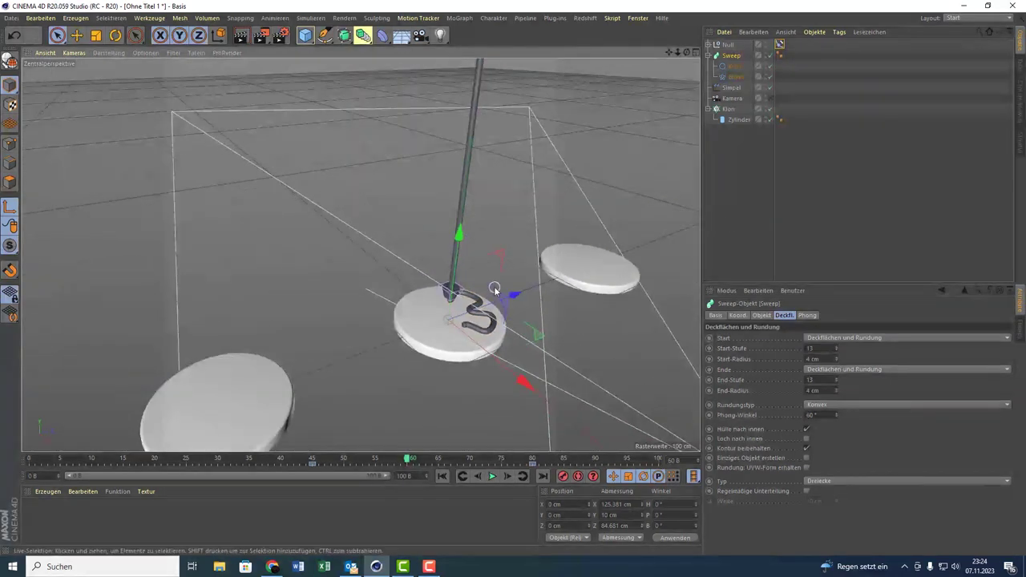
- Preview the growing tube, then copy and paste the Sweep to create Sweep.1
click(492, 477)
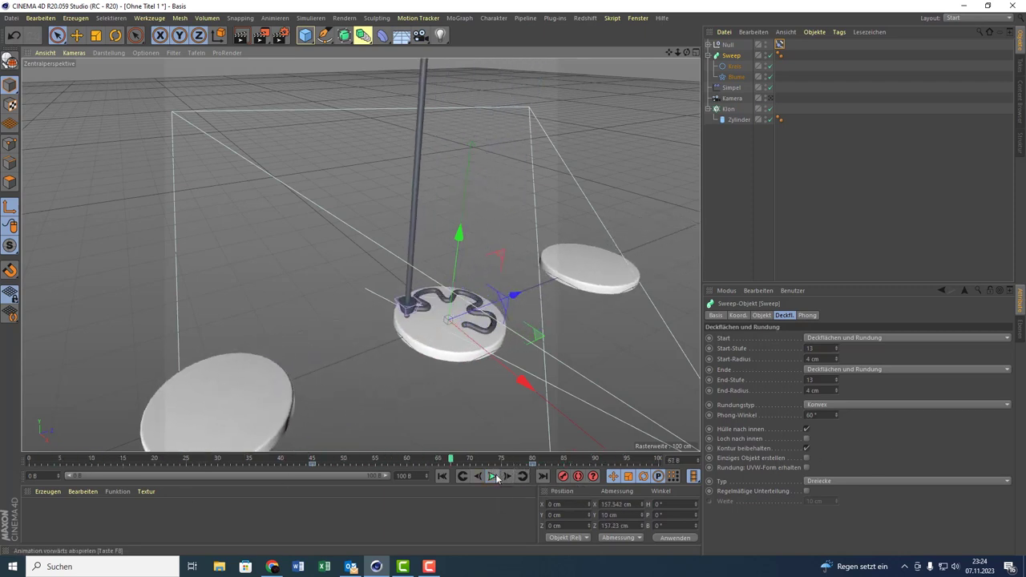
click(496, 479)
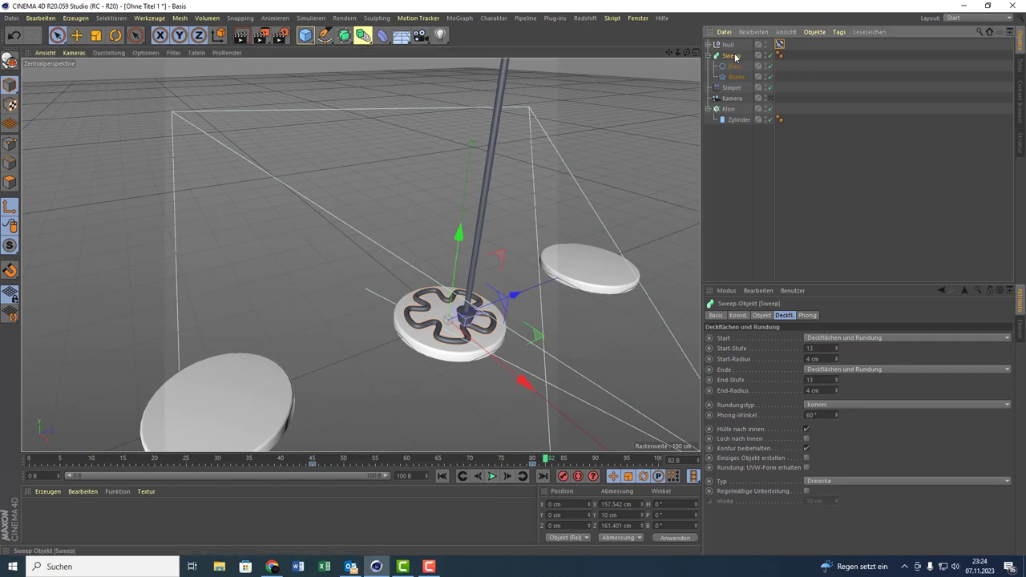
key(ctrl+c)
key(ctrl+v)
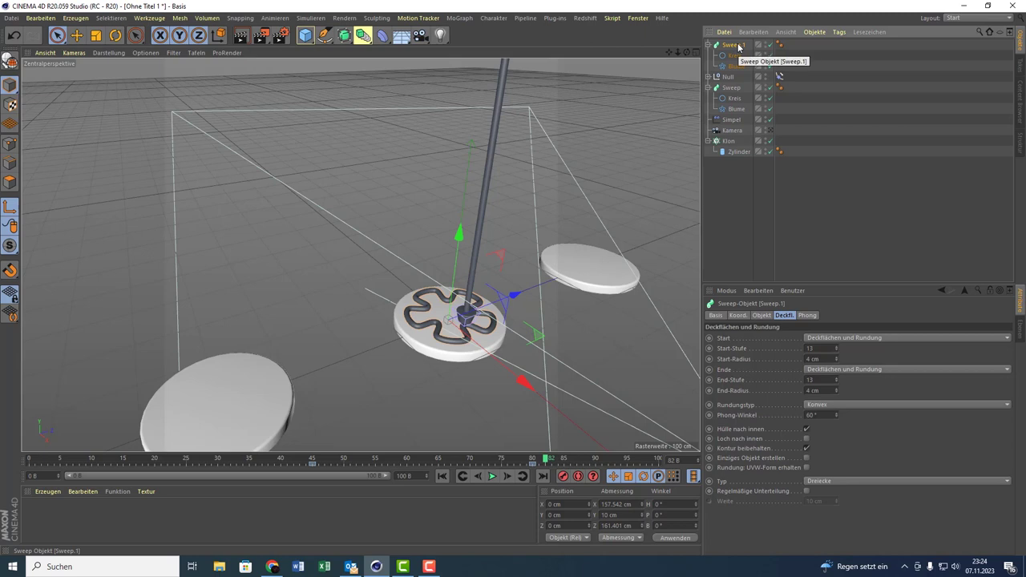
- Delete two keyframes from the timeline, including the one at frame 45
click(314, 465)
key(Delete)
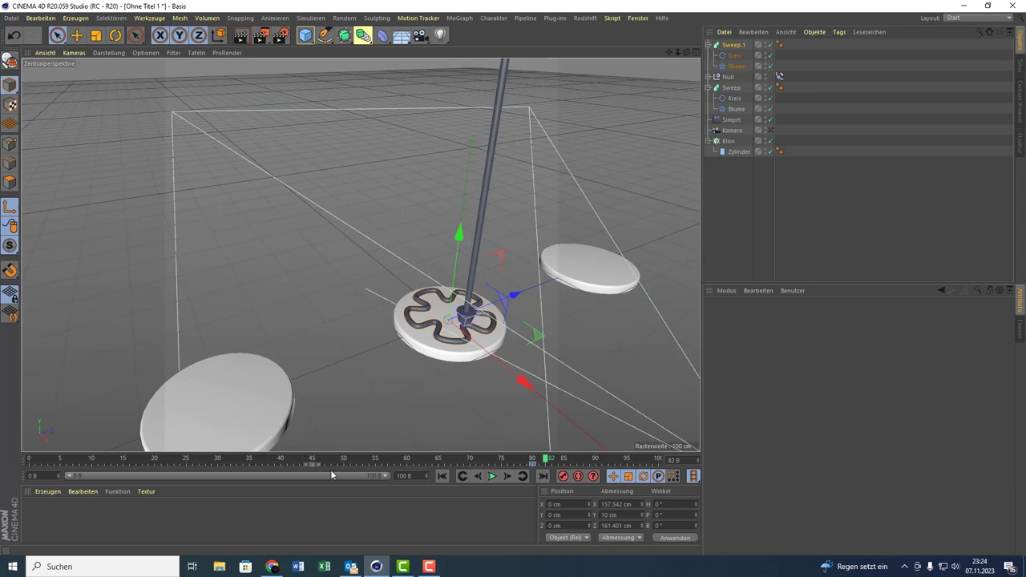
click(536, 465)
key(Delete)
- Show Sweep.1's coordinates, try a Z move and undo it, then return to frame 0
click(731, 45)
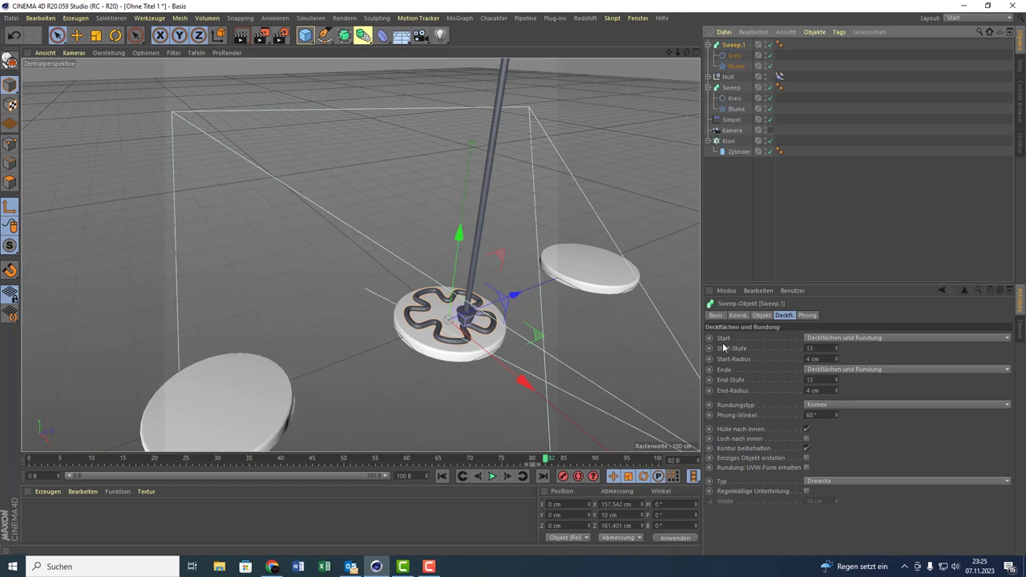
click(738, 318)
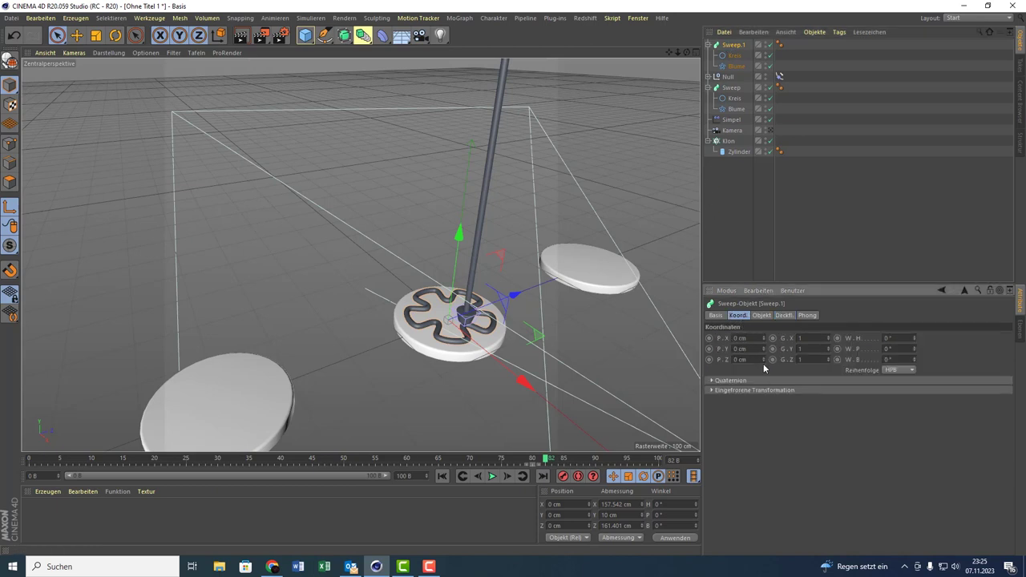
mouse_move(764, 364)
mouse_down()
mouse_move(809, 363)
mouse_move(746, 360)
mouse_up()
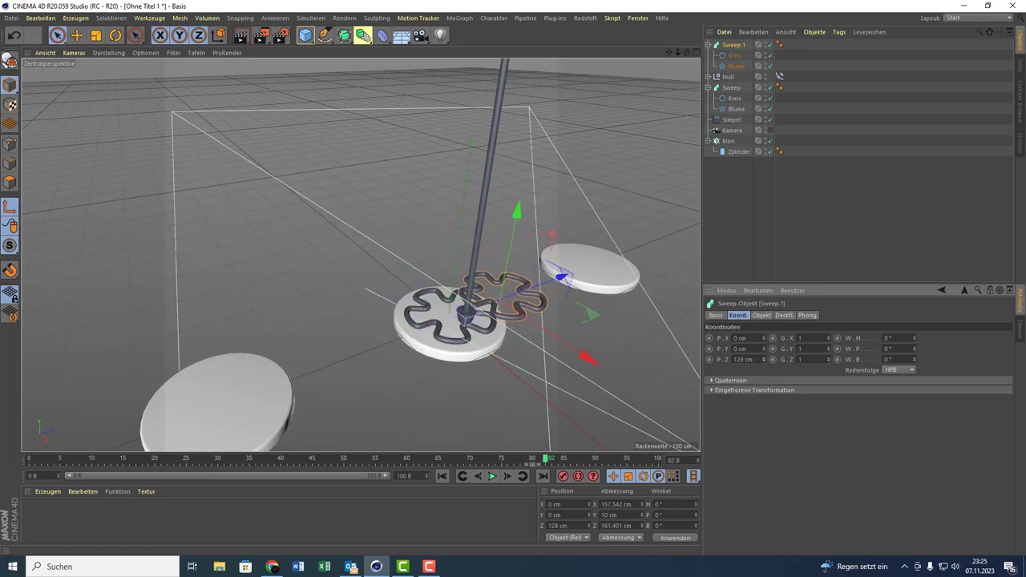
key(ctrl+z)
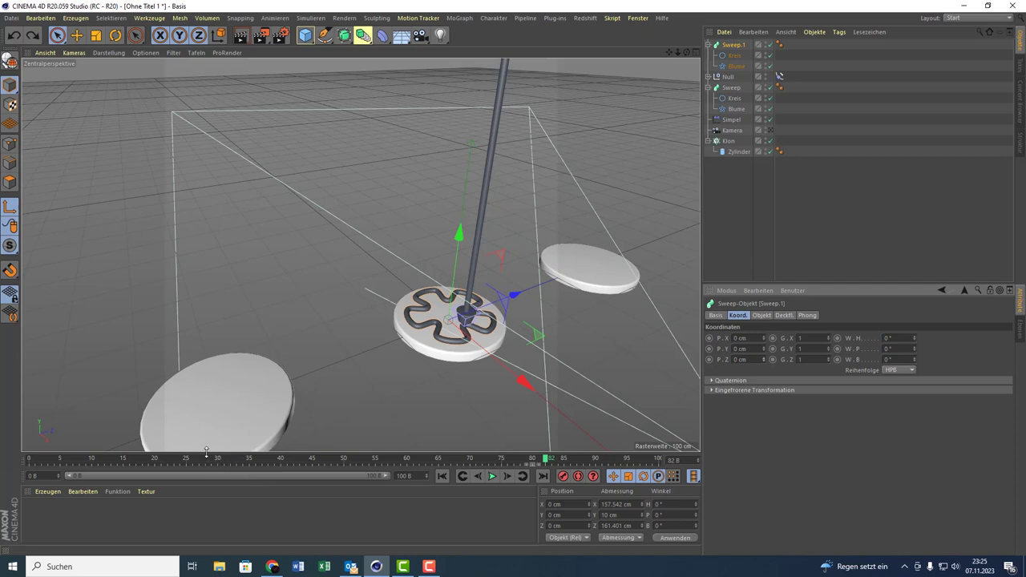
drag(203, 466, 8, 458)
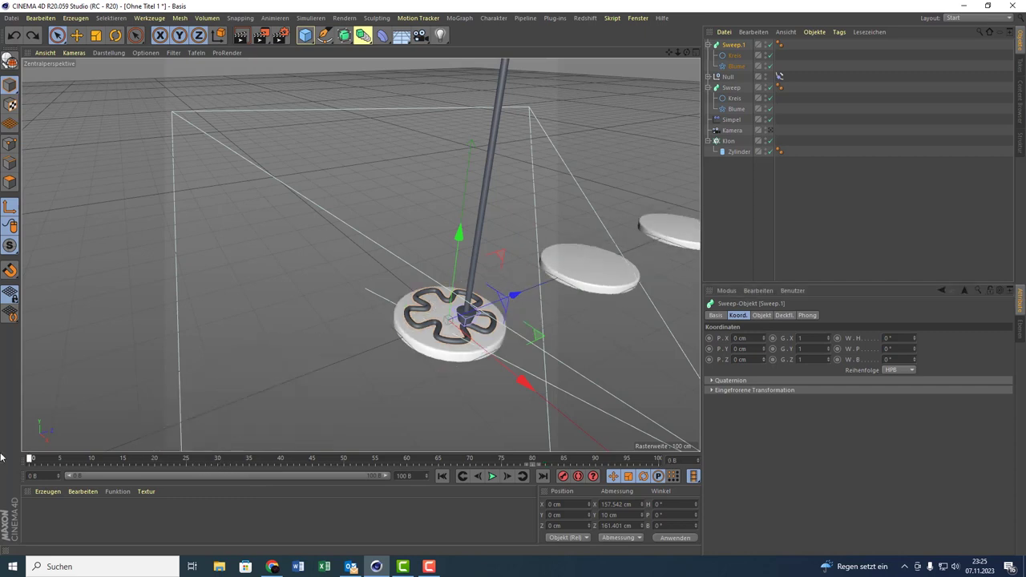
- Keyframe Sweep.1 at Z 0 cm on frame 0 and Z -400 cm on frame 40
click(710, 360)
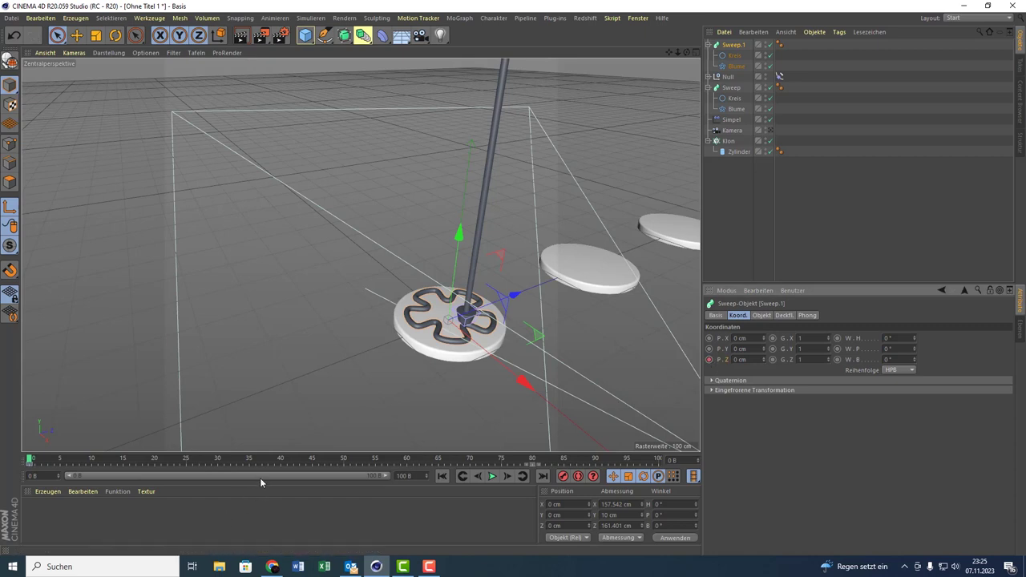
click(281, 460)
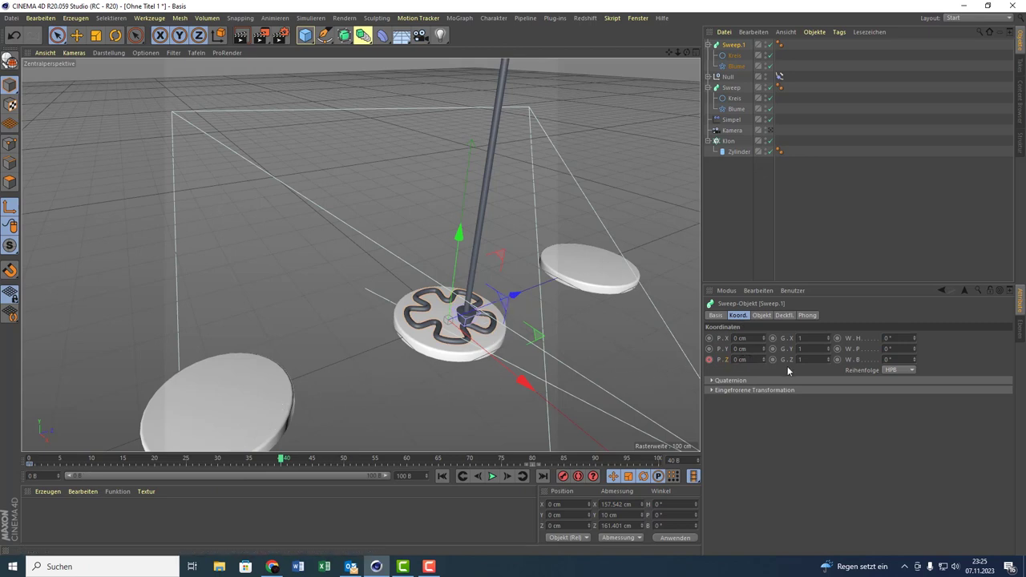
double_click(738, 359)
text(-400)
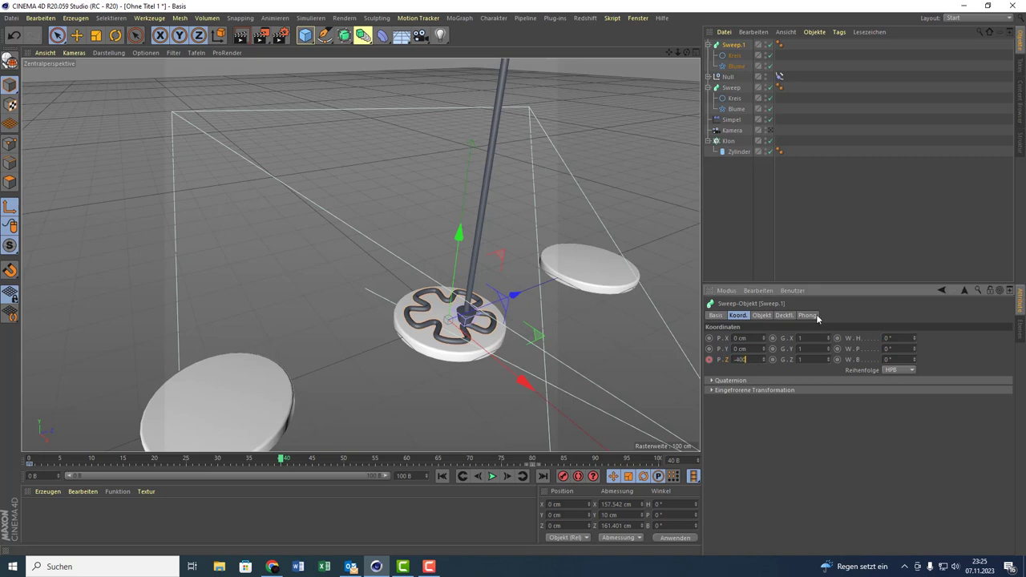
key(Return)
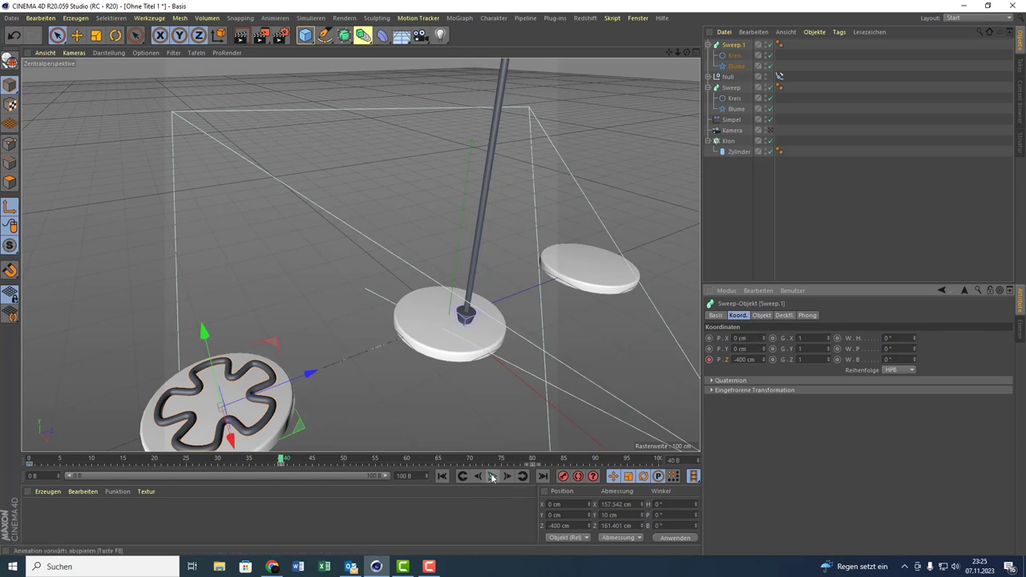
- View through the scene Kamera and play the animation from frame 40
click(770, 130)
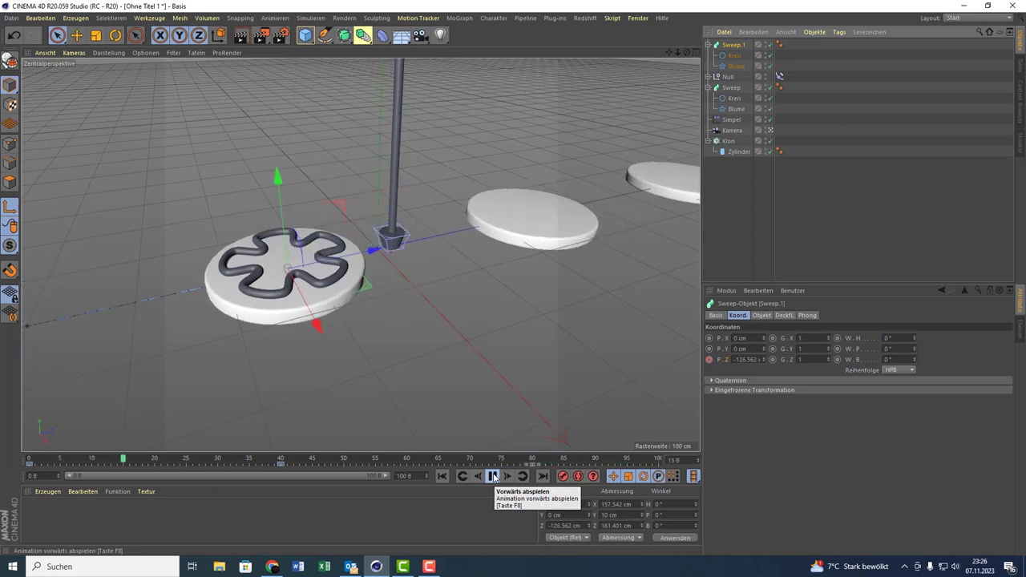
click(493, 476)
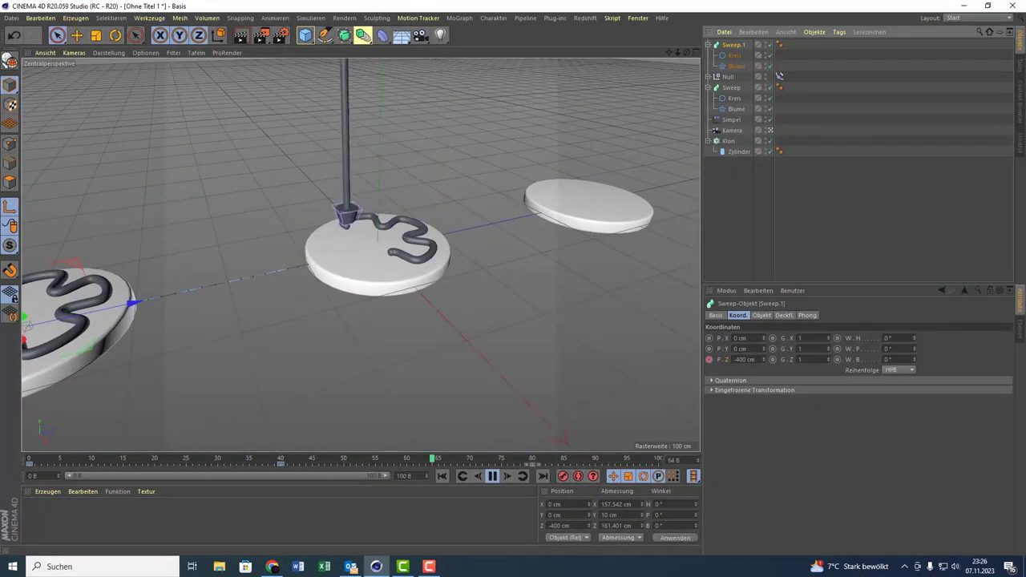